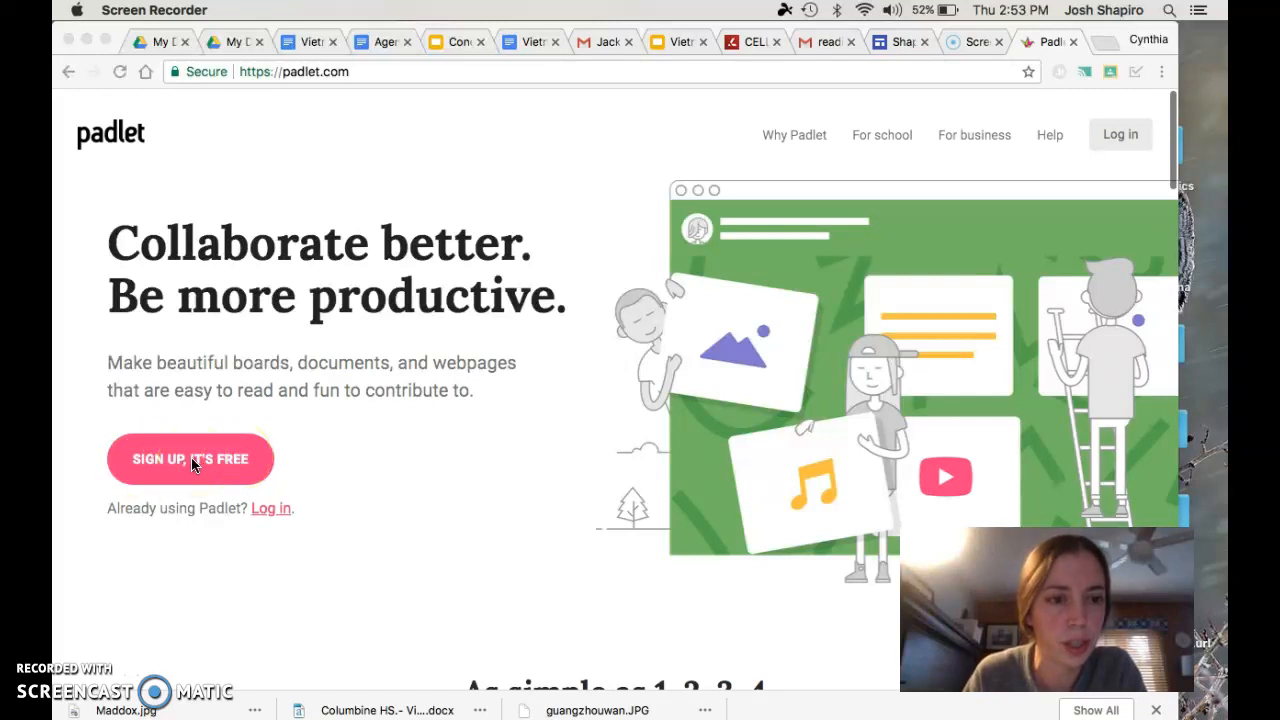
Log in to Padlet through Google sign-in using the school account
left_click(268, 508)
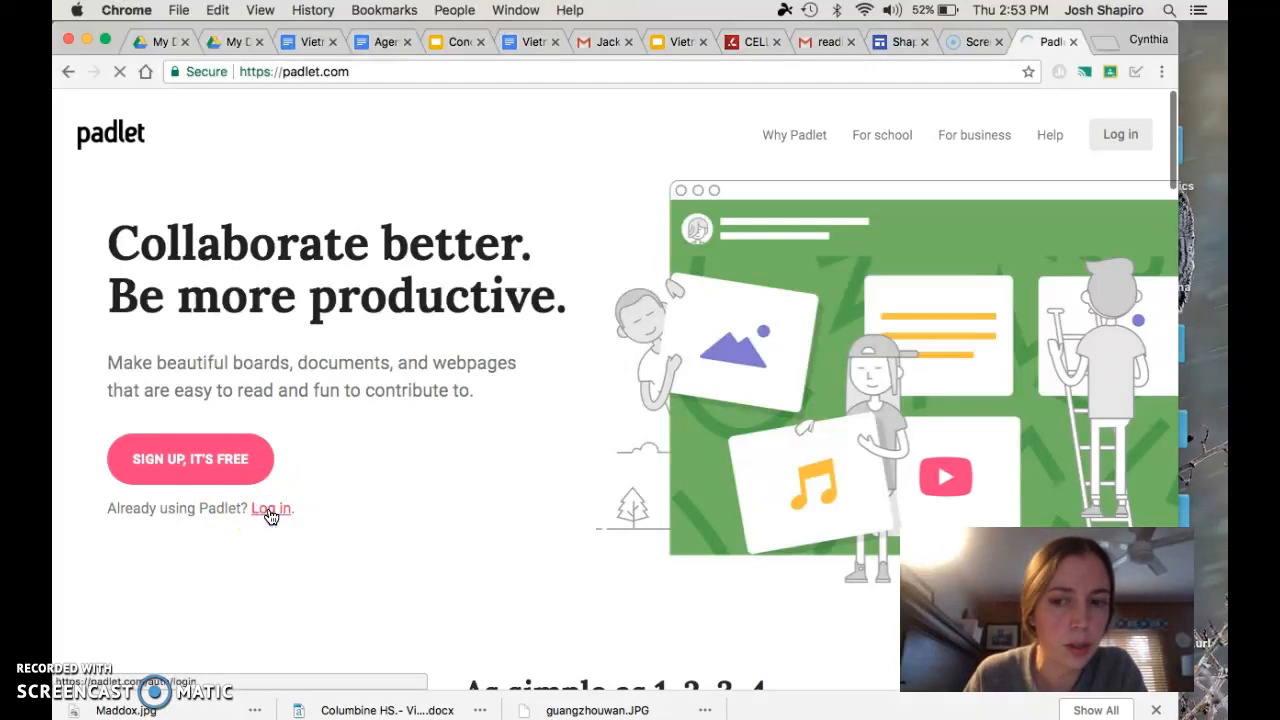
left_click(571, 338)
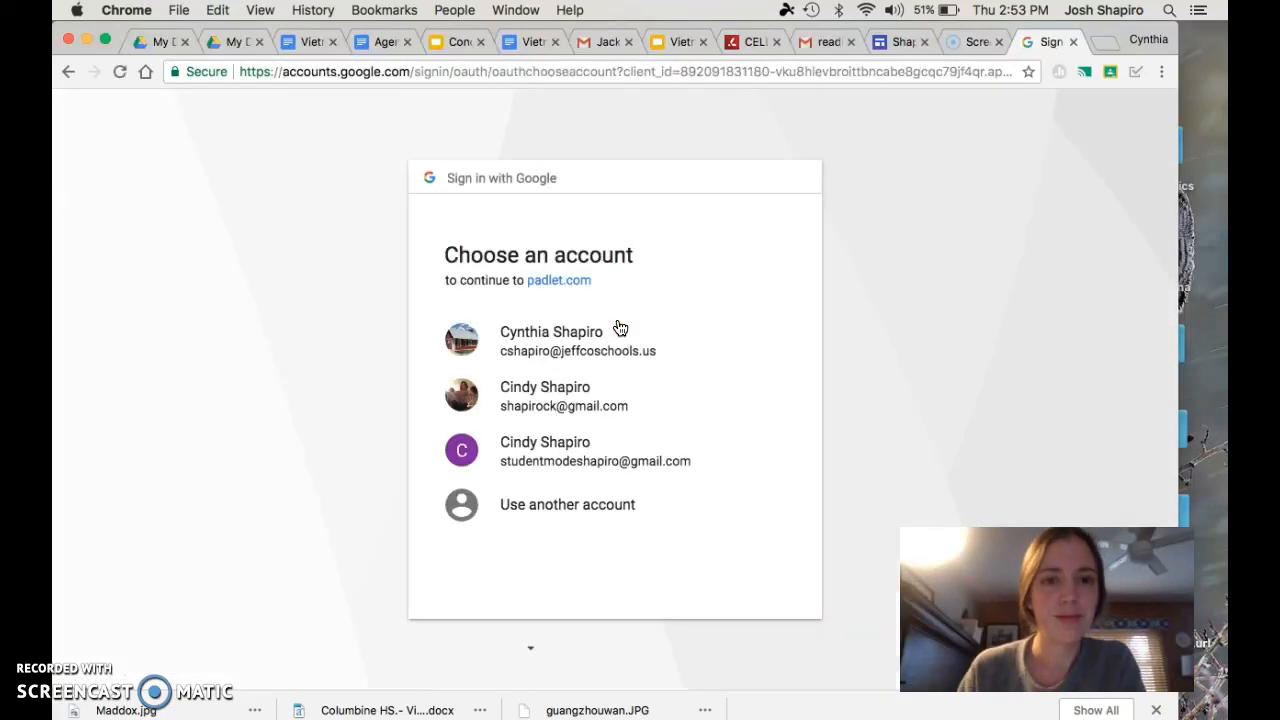
left_click(559, 355)
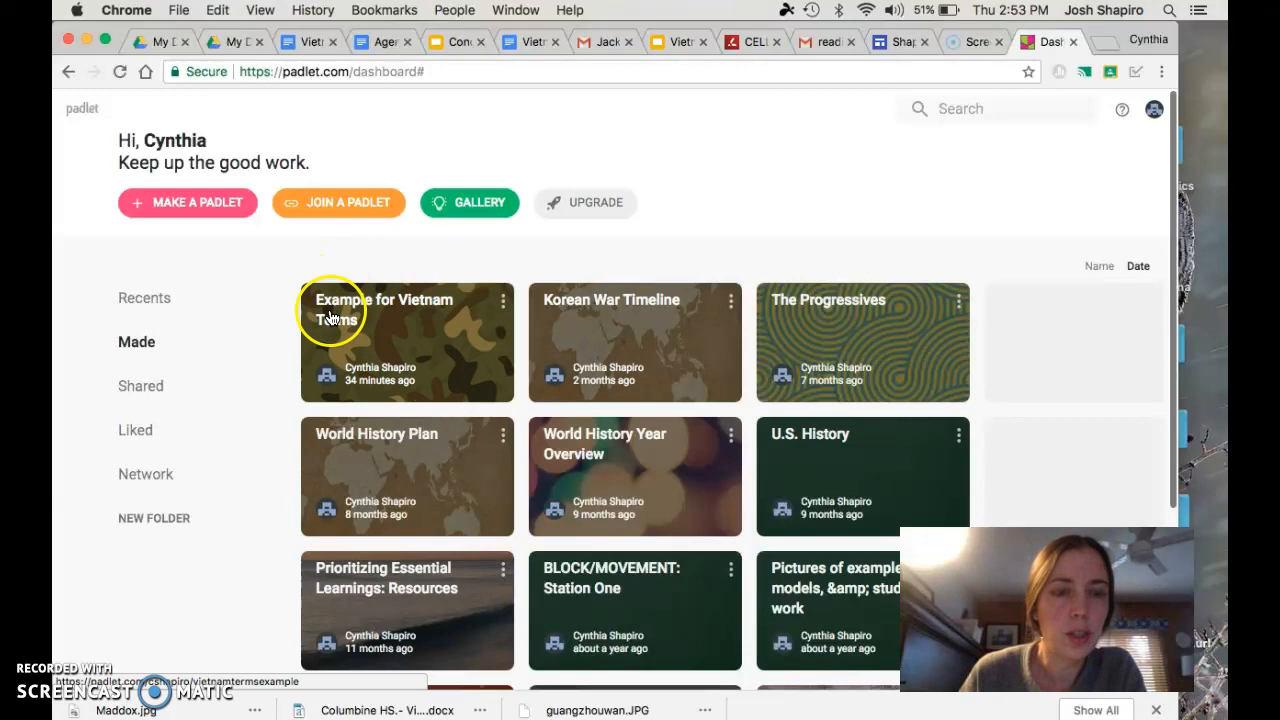
Make a new padlet with the blank Canvas layout
left_click(183, 208)
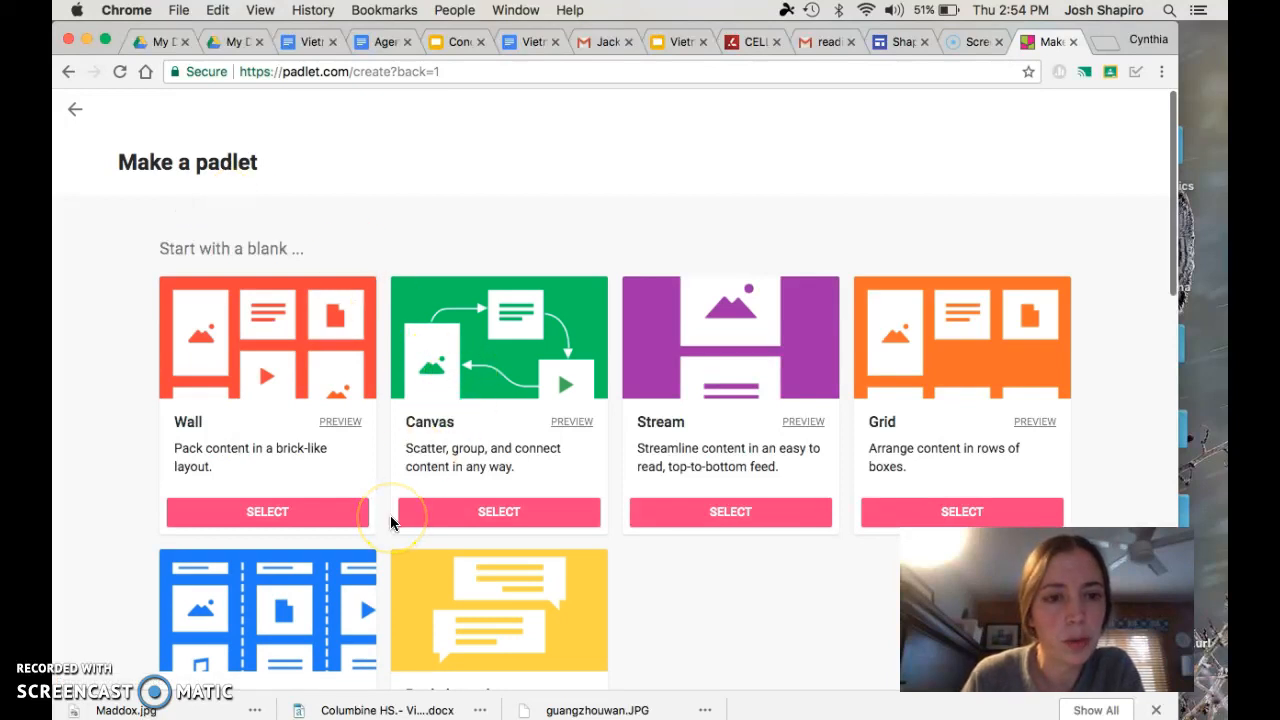
scroll(391, 521, "down", 2)
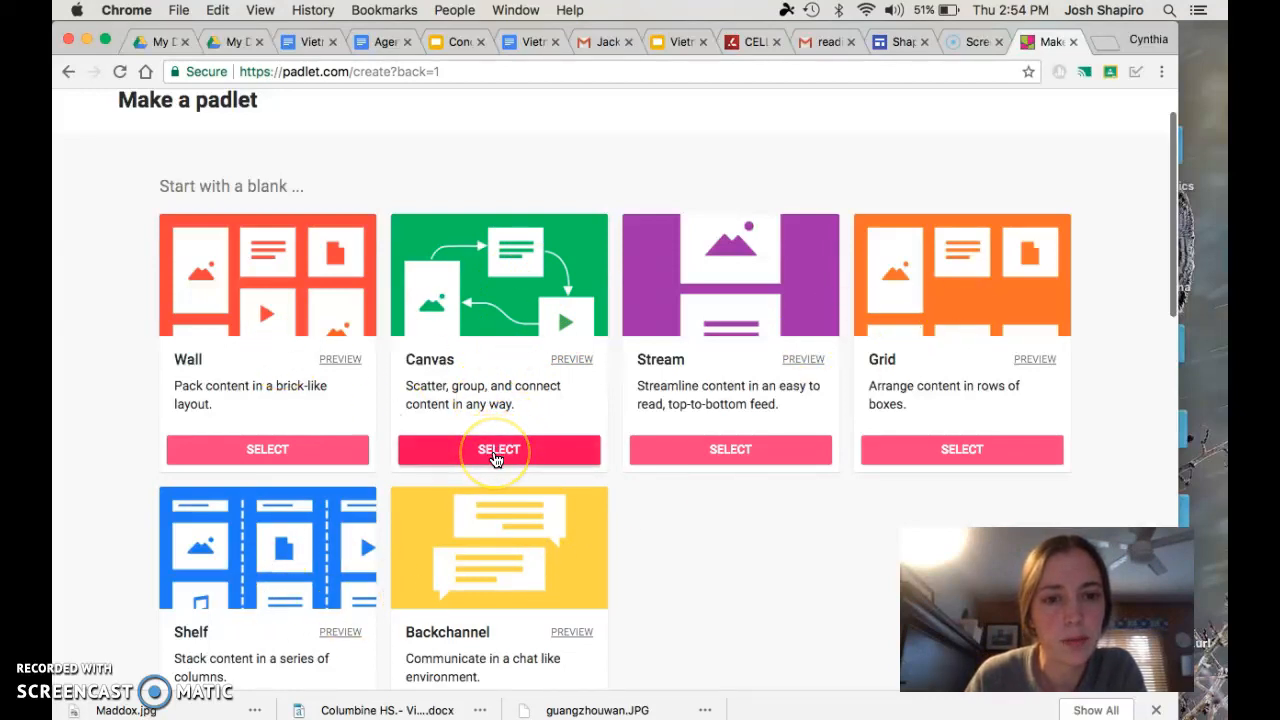
left_click(497, 455)
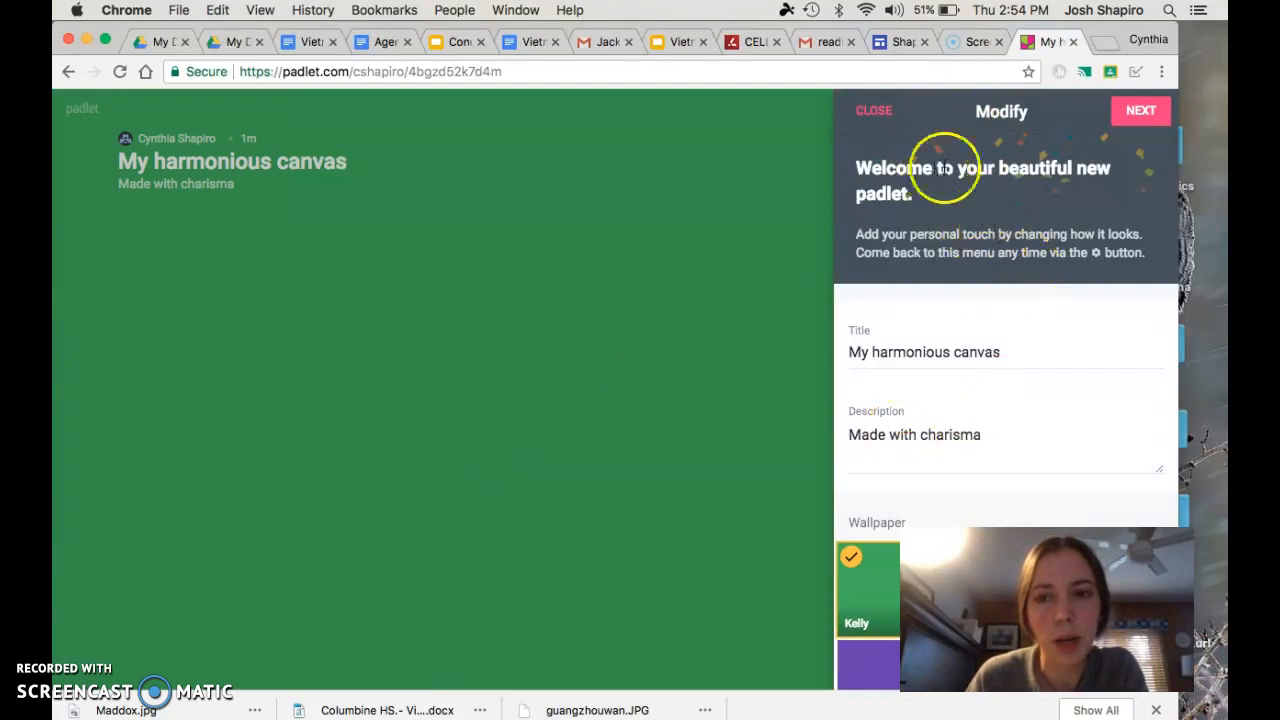
Replace the padlet's title with "Key Terms for Vietnam War"
left_click(995, 353)
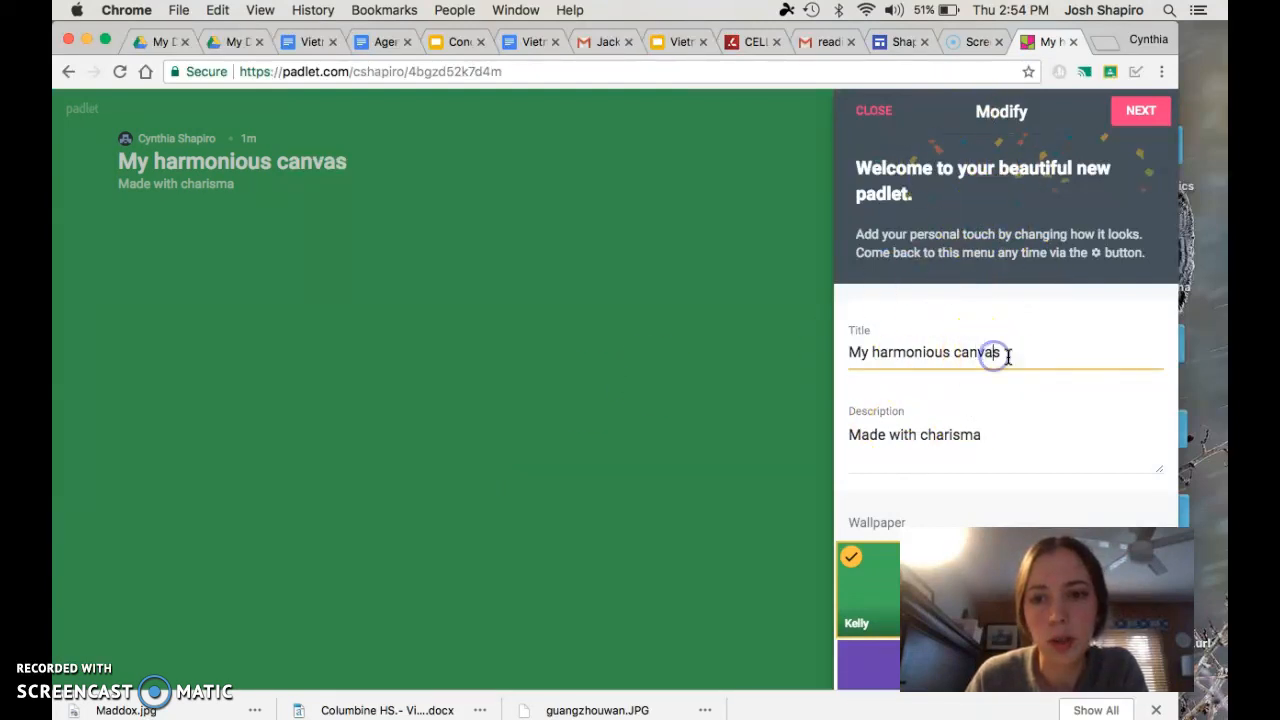
left_click_drag(1007, 352, 815, 357)
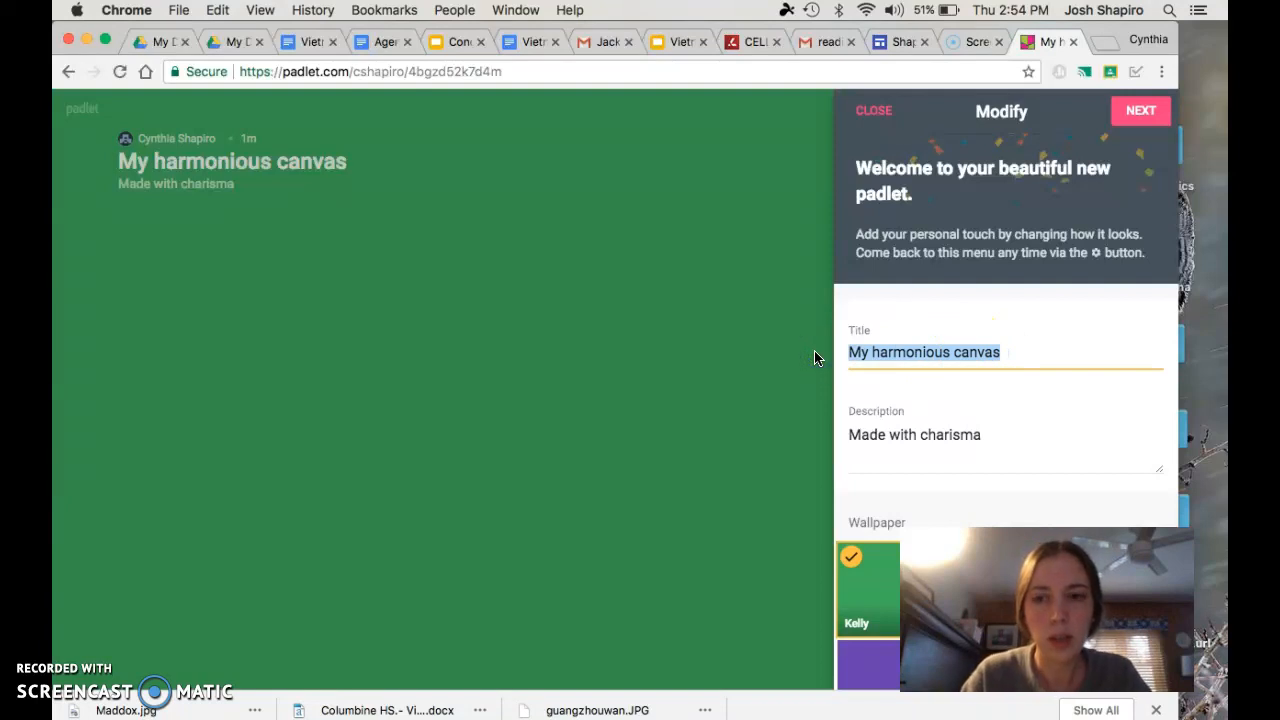
type("Key Terms for Viet")
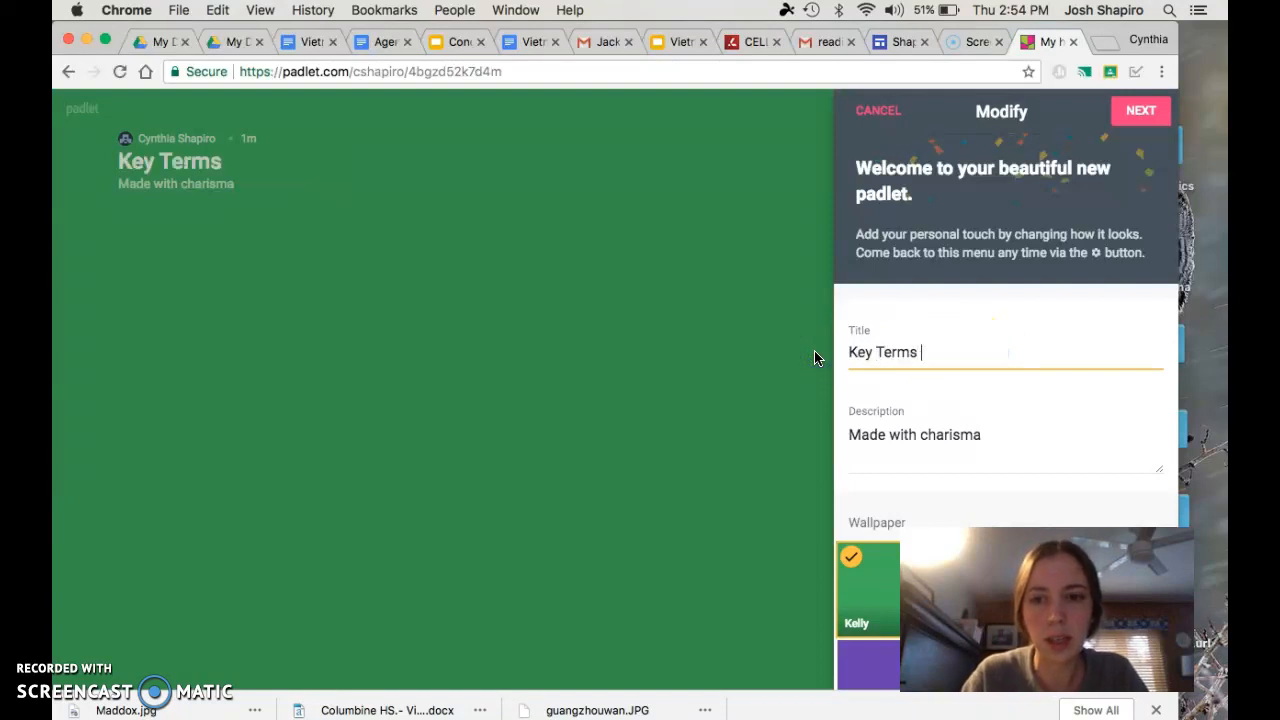
type("nam War")
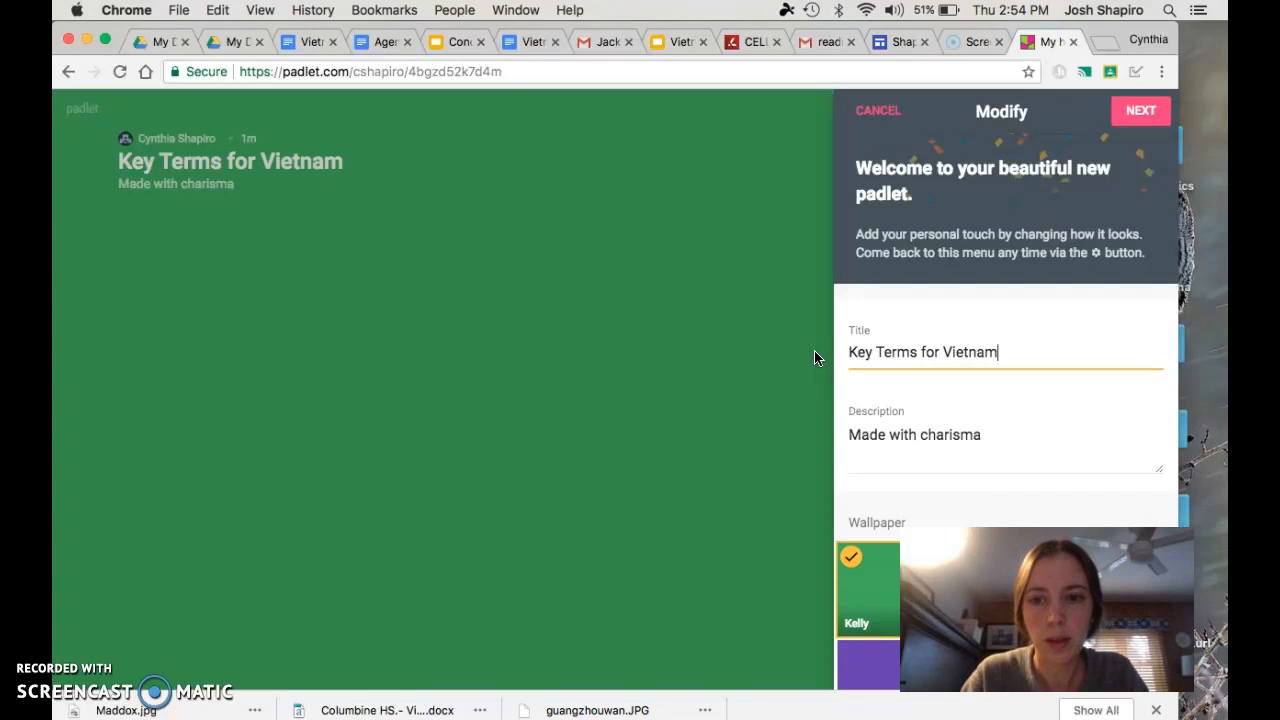
Replace the padlet's description with "(all group members names go here)"
left_click(950, 432)
left_click(996, 435)
left_click_drag(996, 435, 840, 440)
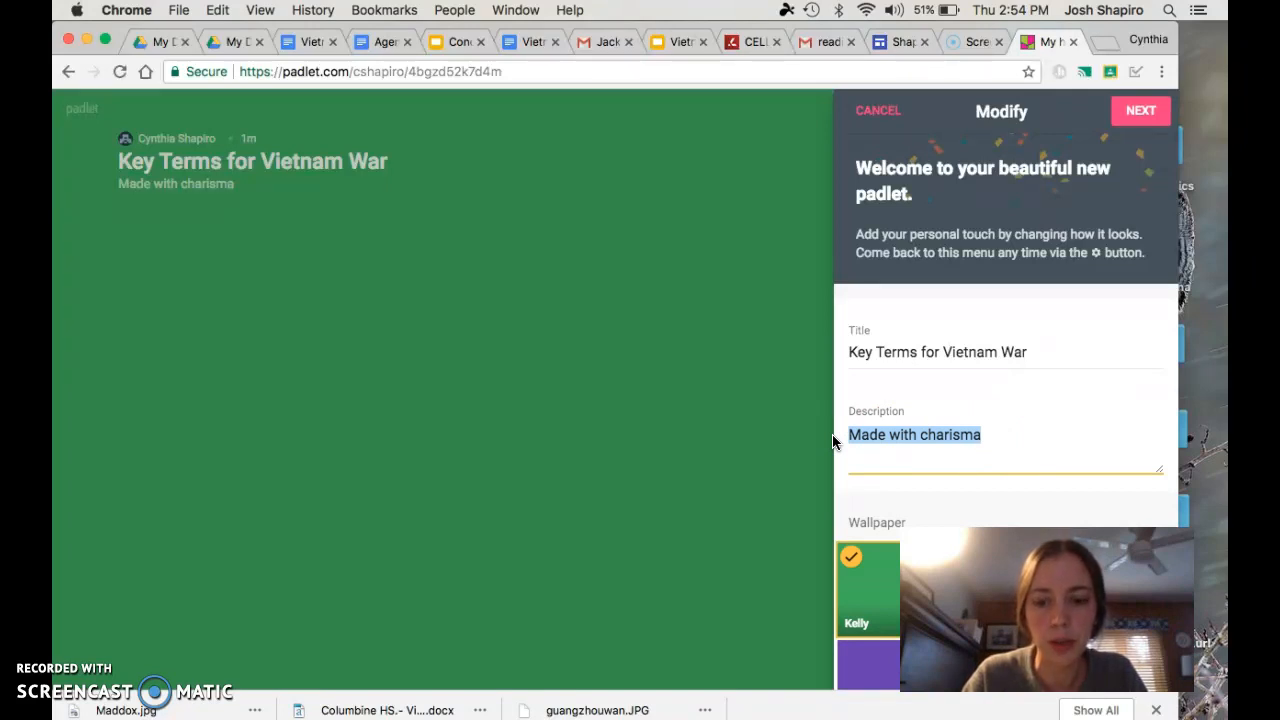
type("(all group members names go here")
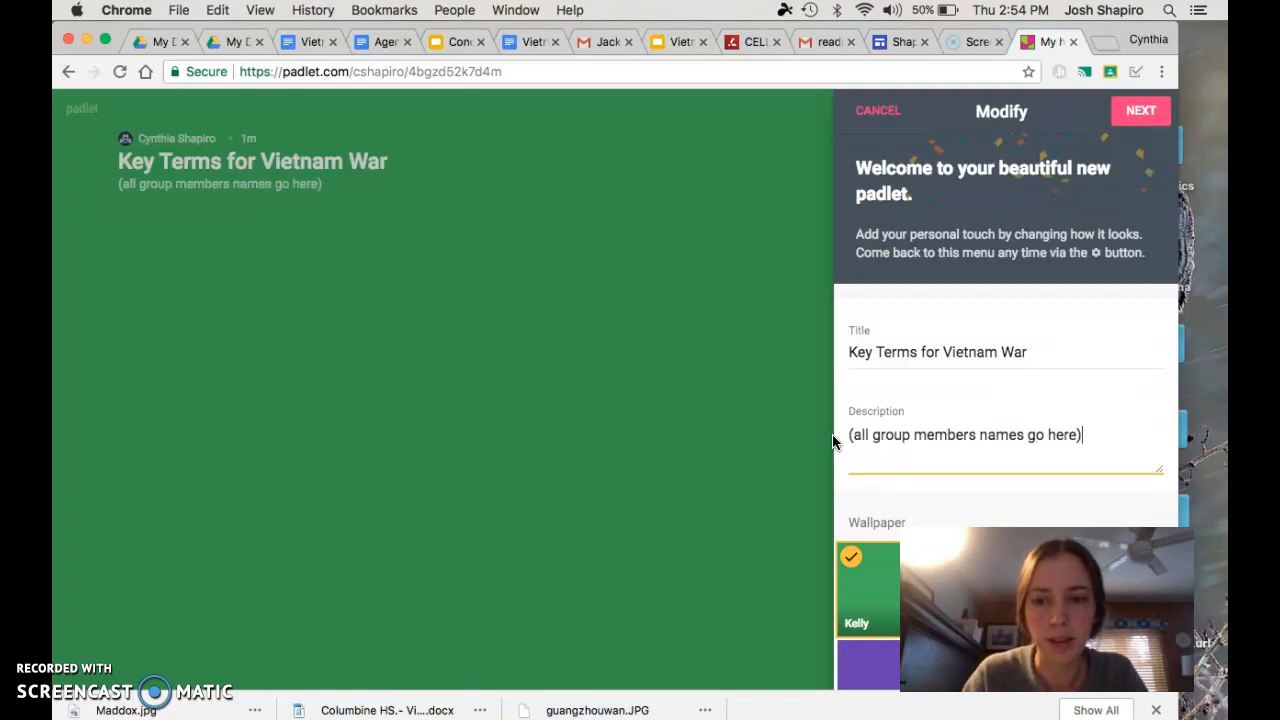
left_click(977, 466)
Choose the Continuum starry-sky wallpaper from the full wallpaper gallery and return to the padlet's settings
scroll(977, 466, "down", 5)
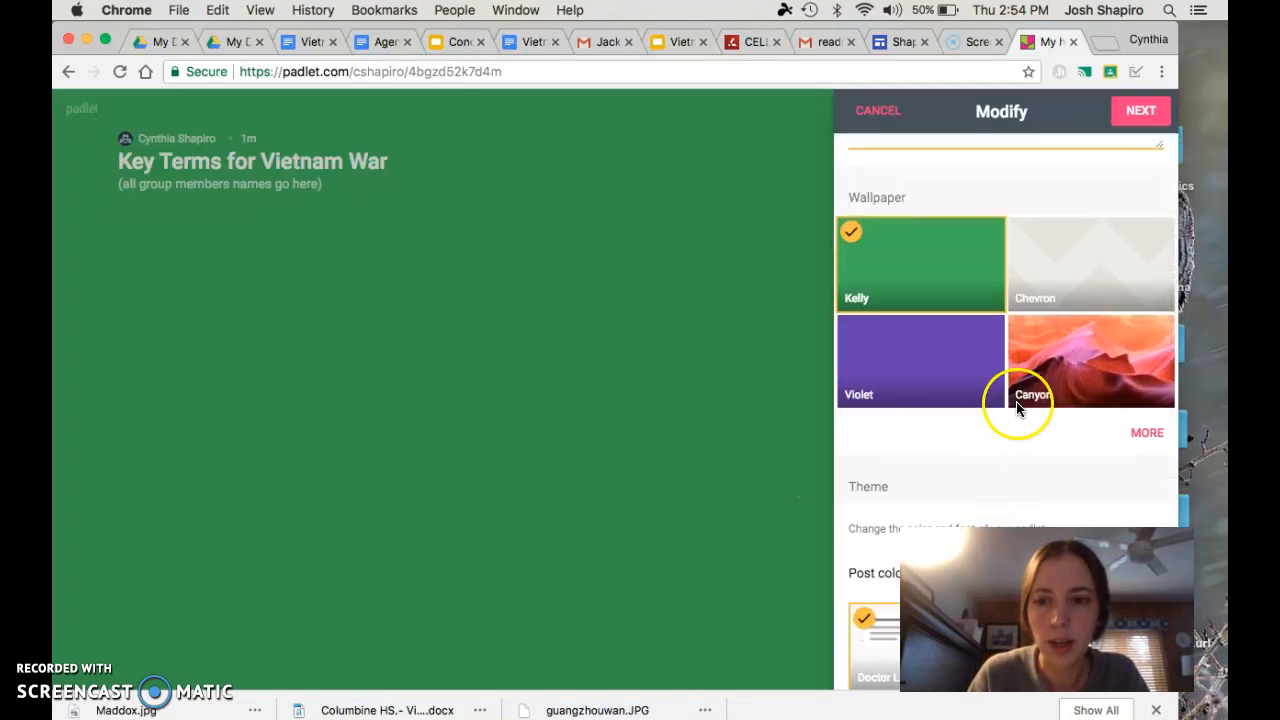
left_click(1146, 432)
scroll(995, 352, "down", 10)
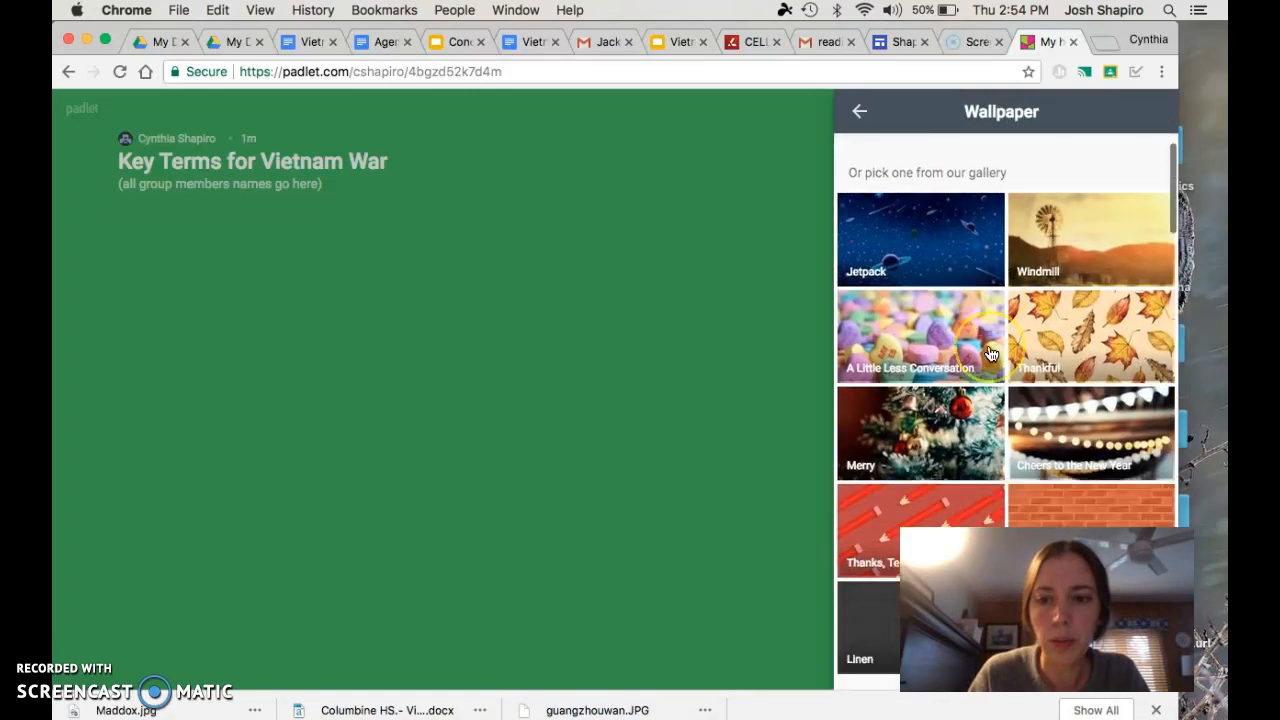
scroll(990, 354, "down", 10)
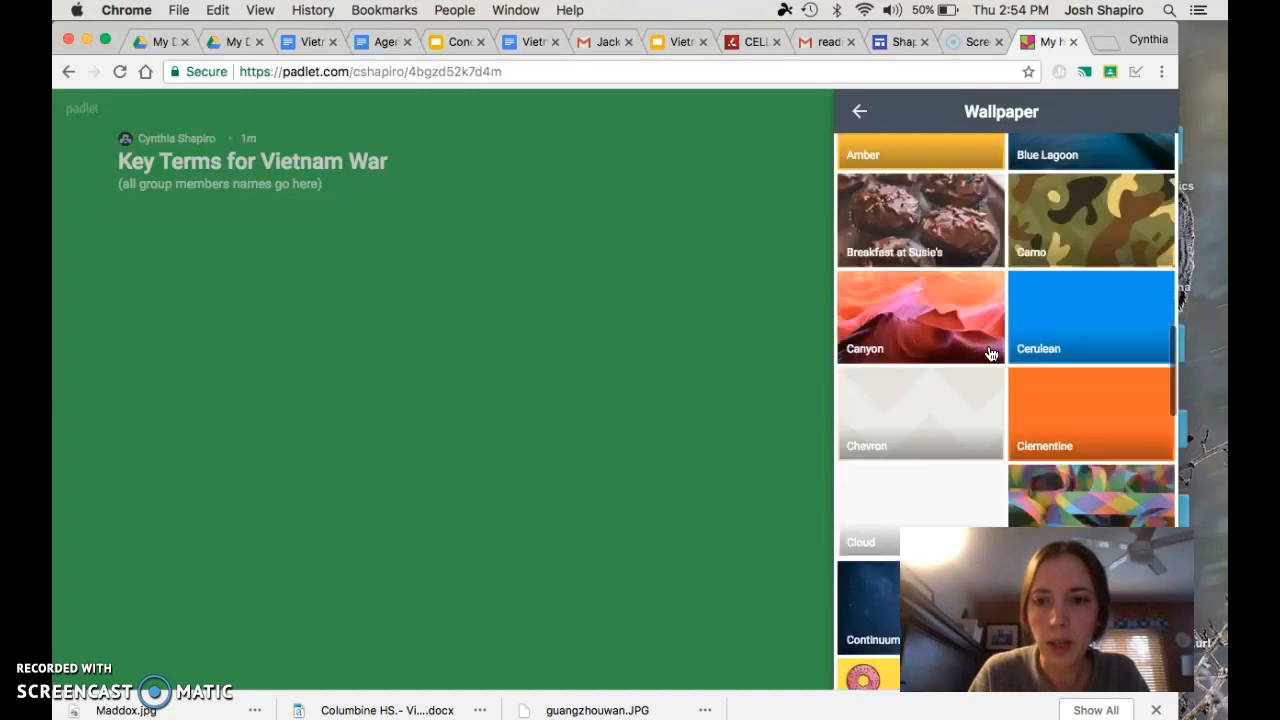
scroll(990, 354, "up", 1)
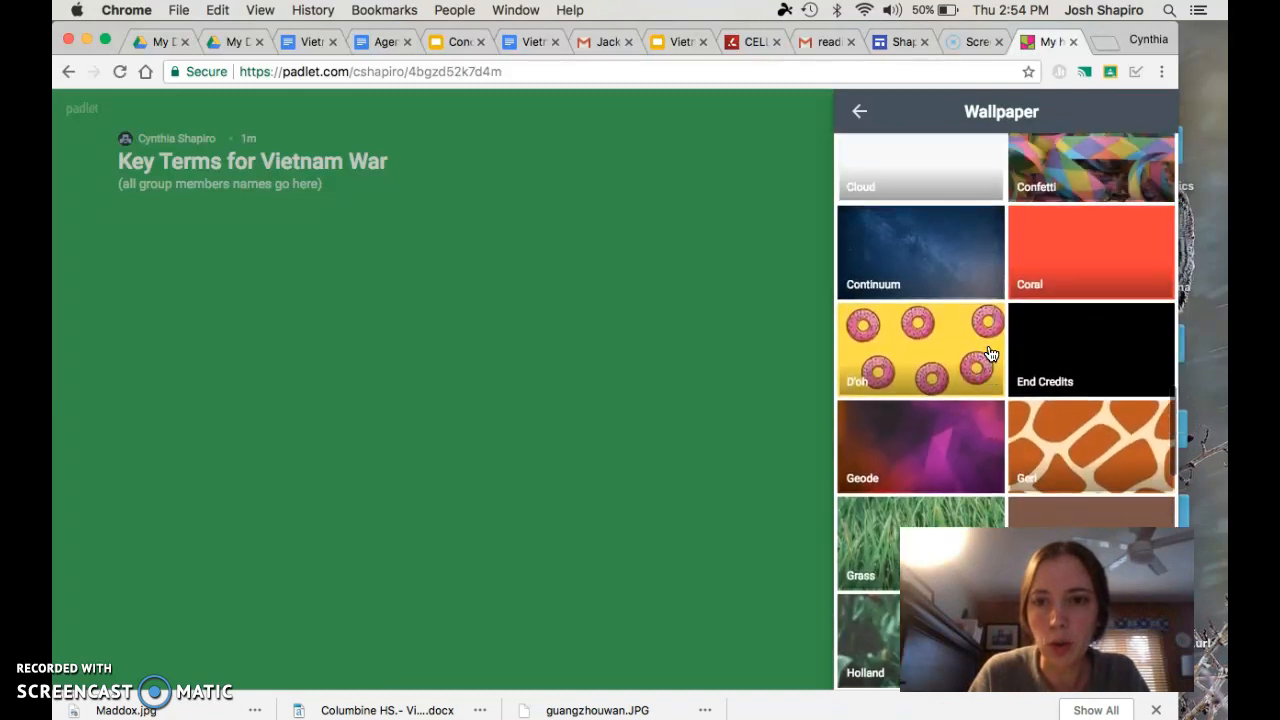
scroll(977, 250, "down", 6)
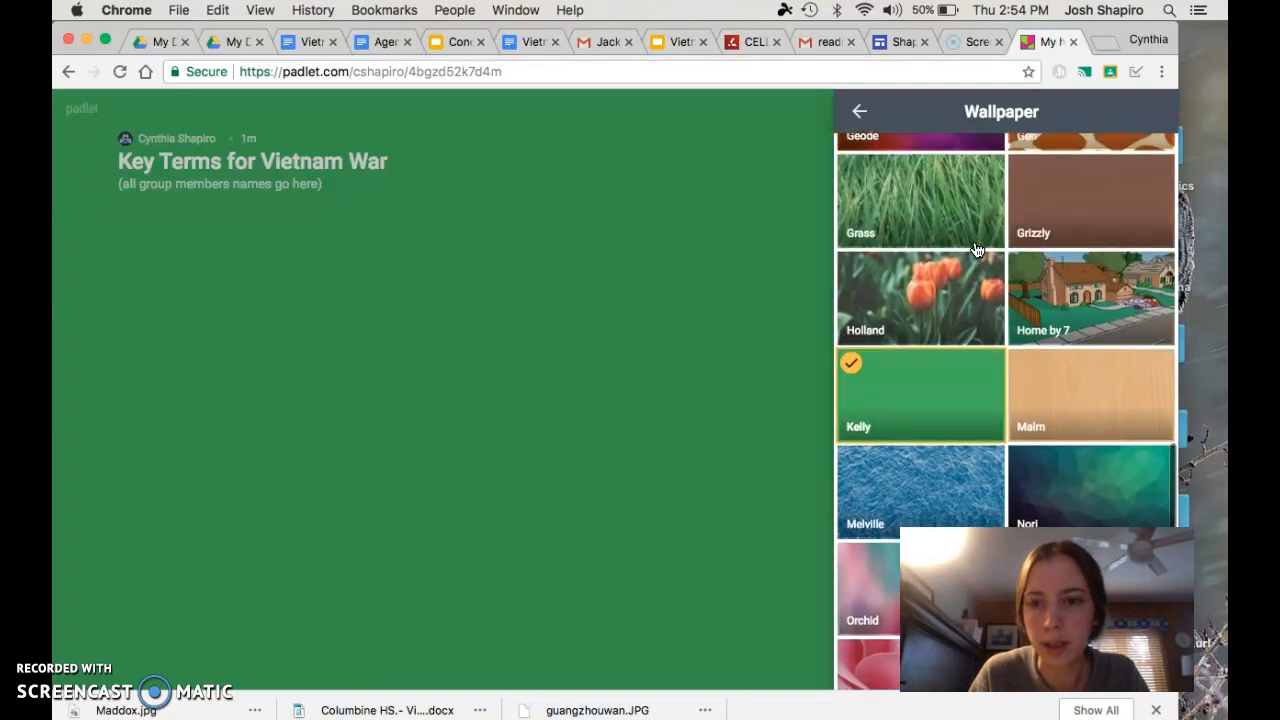
scroll(977, 250, "down", 6)
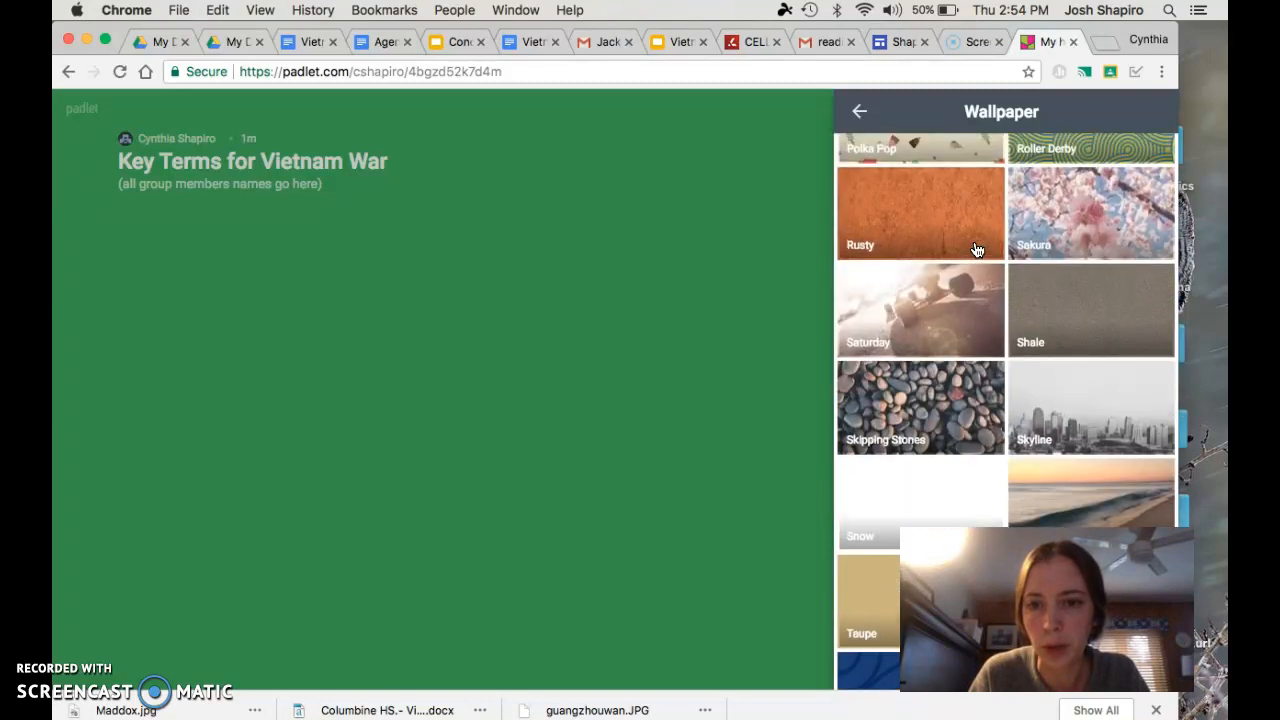
scroll(943, 380, "down", 3)
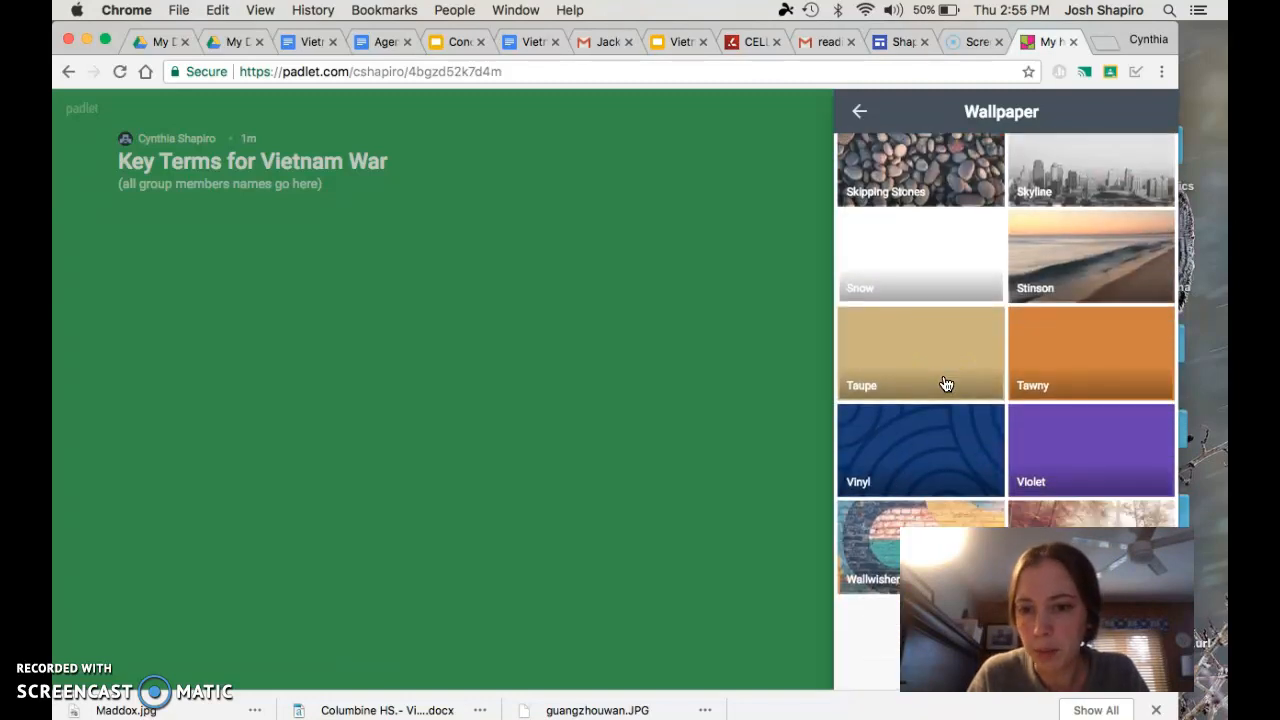
scroll(945, 385, "up", 5)
scroll(943, 380, "up", 8)
left_click(985, 318)
scroll(960, 315, "up", 2)
left_click(920, 357)
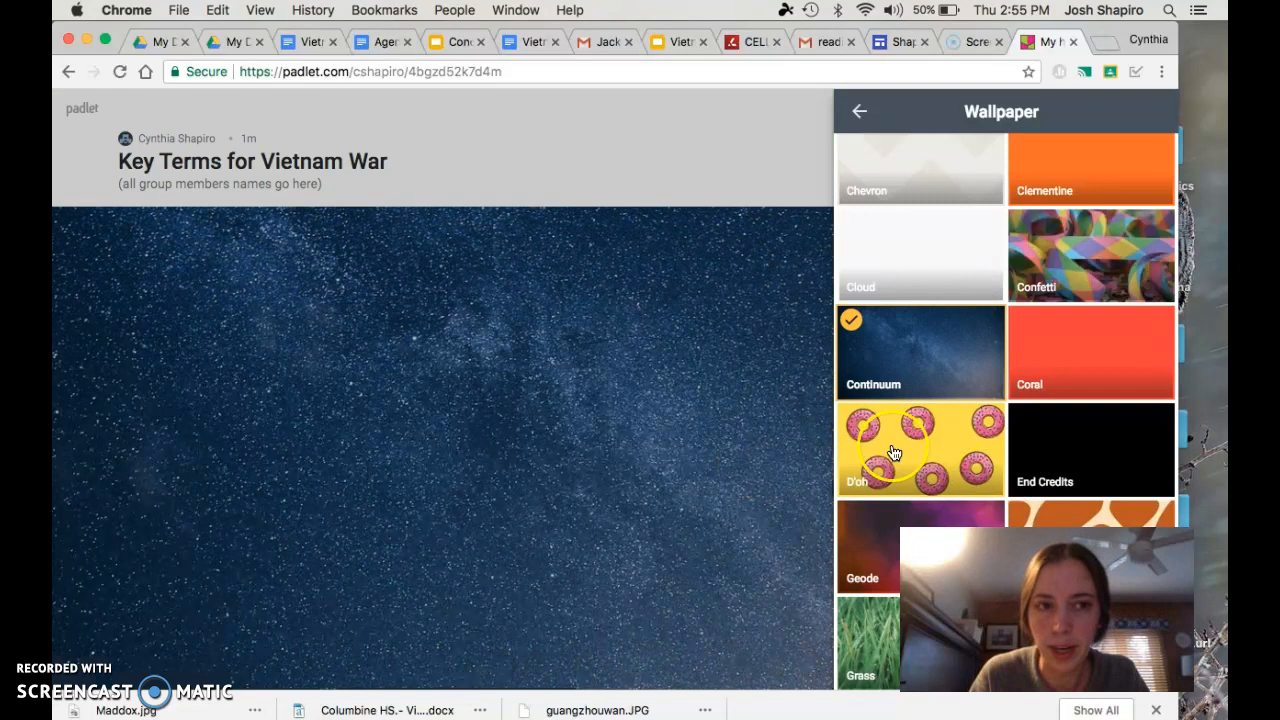
scroll(870, 390, "down", 2)
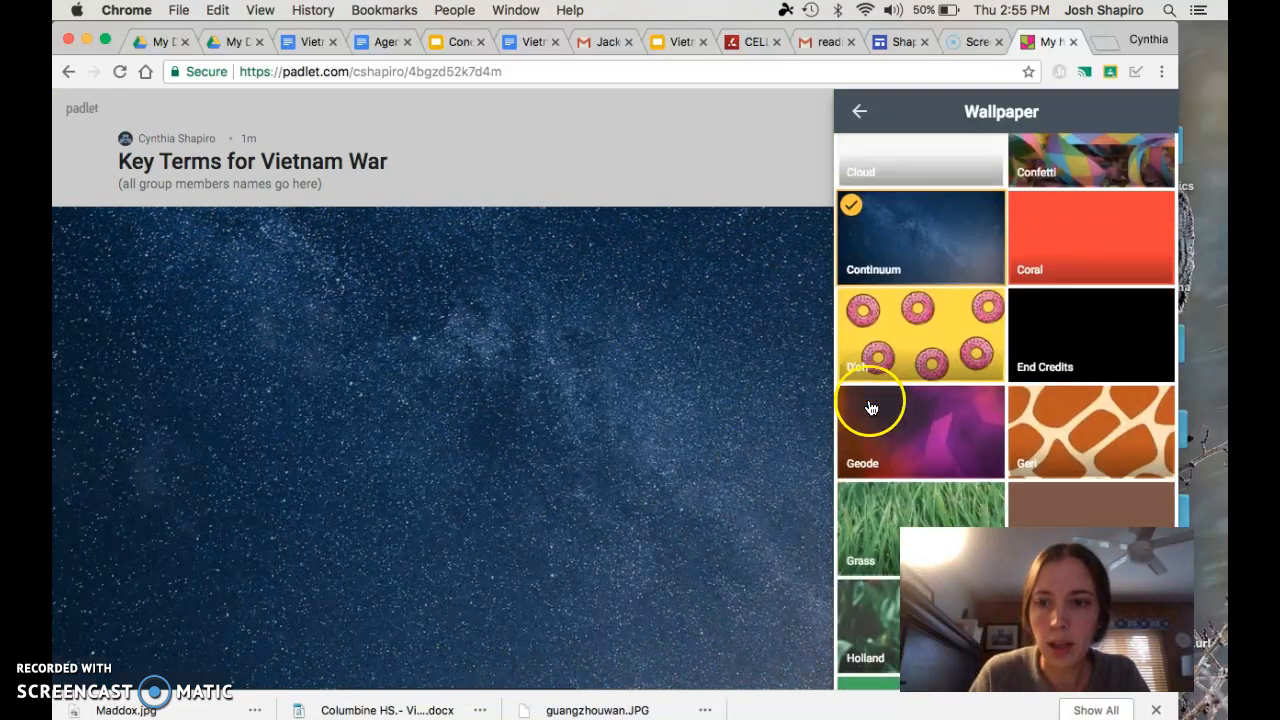
left_click(858, 113)
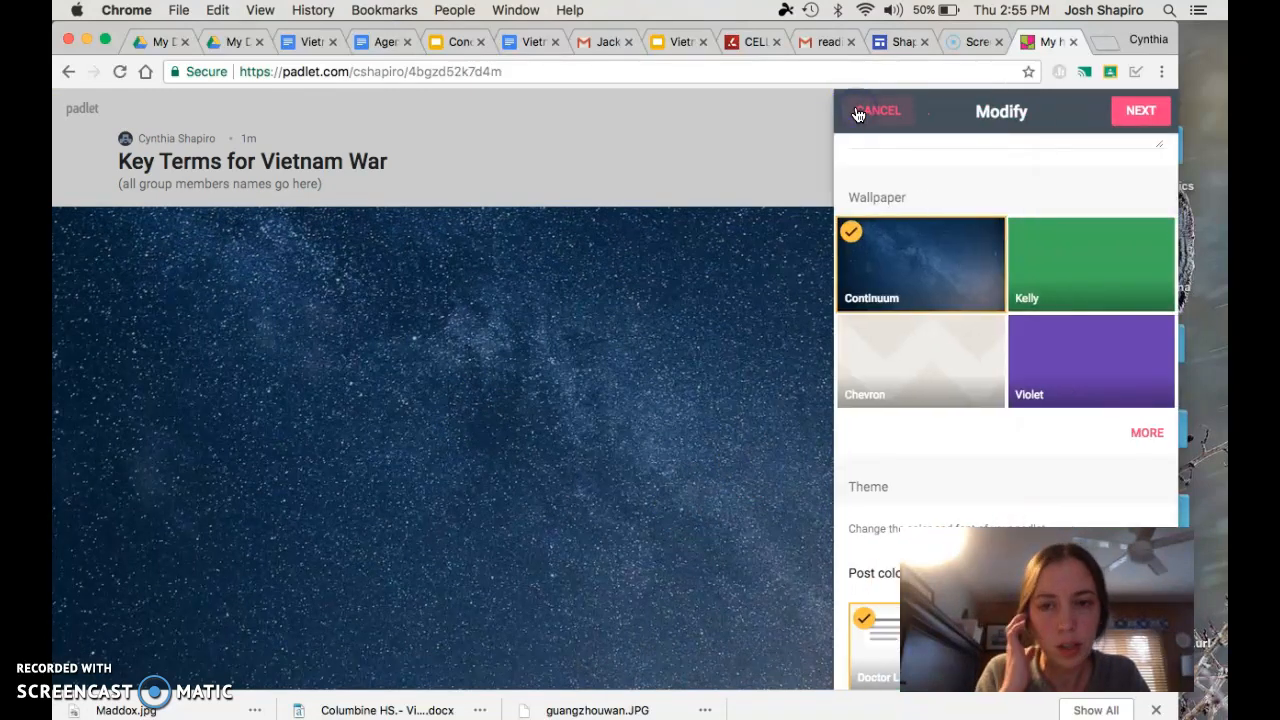
Set the theme's post color to Dark Knight and its font style to Thames
scroll(1060, 414, "down", 5)
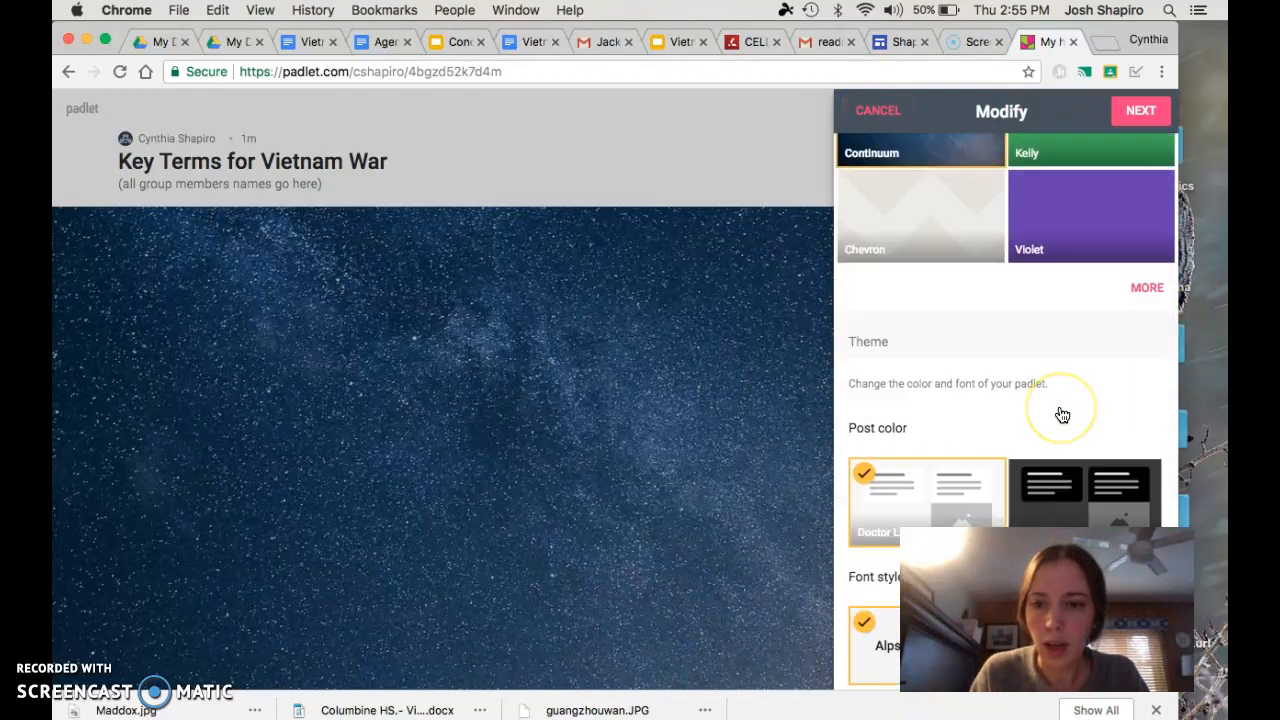
left_click(944, 368)
left_click(1097, 389)
left_click(885, 391)
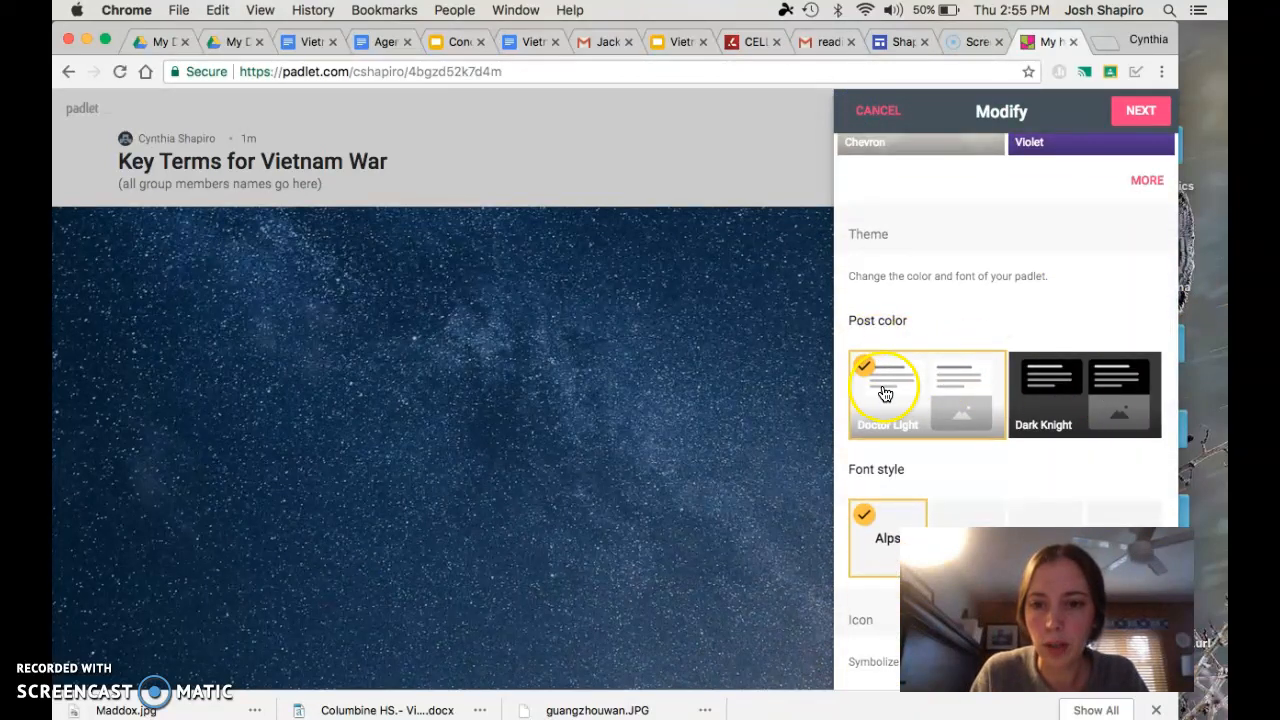
left_click(1081, 389)
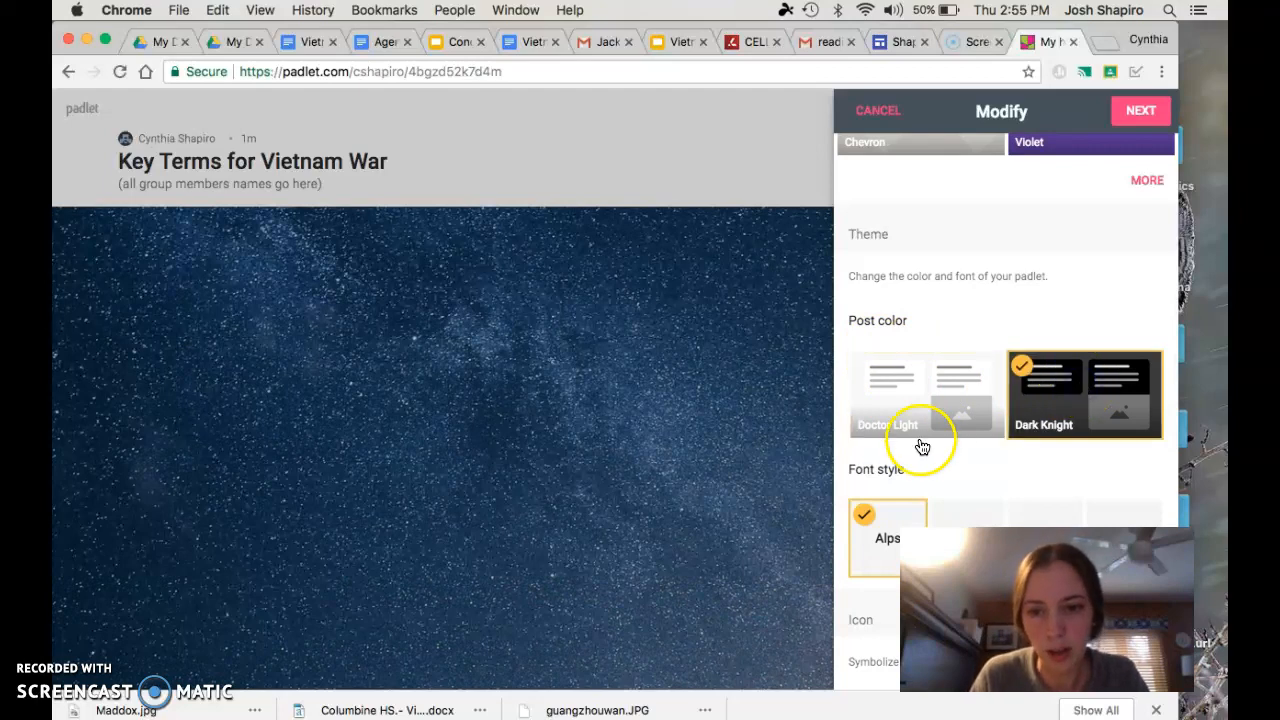
scroll(920, 434, "down", 3)
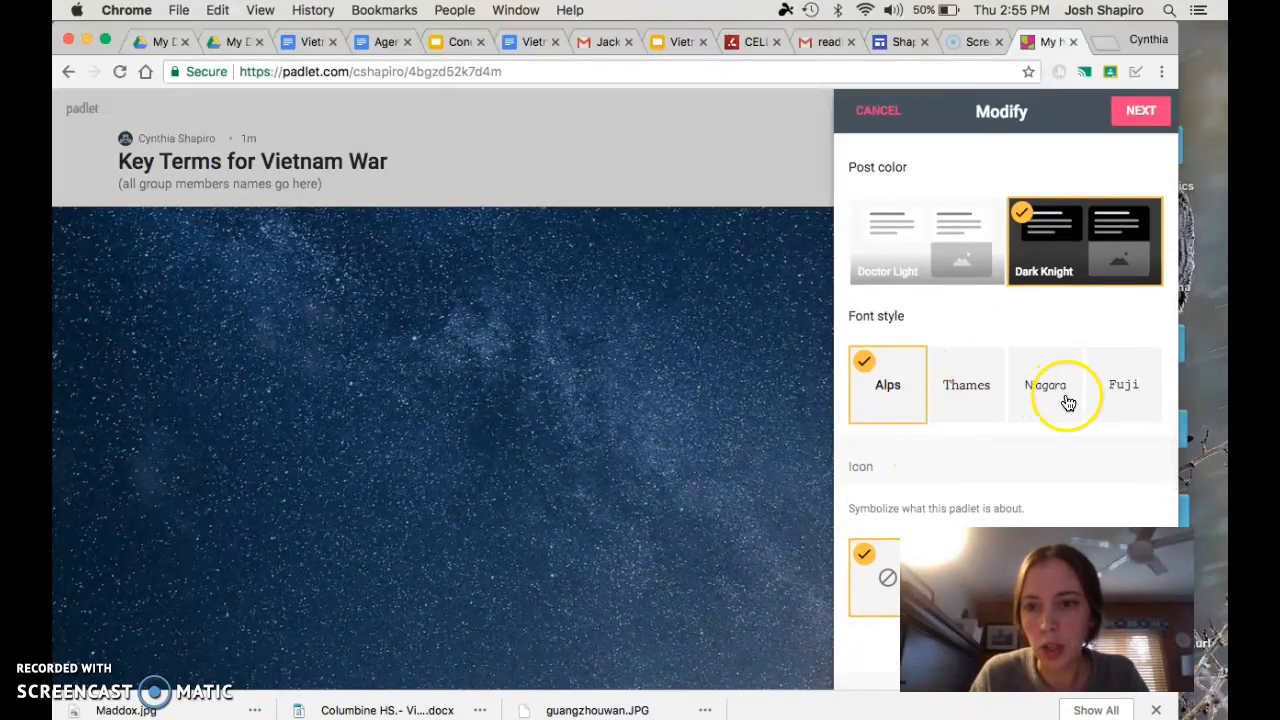
left_click(968, 393)
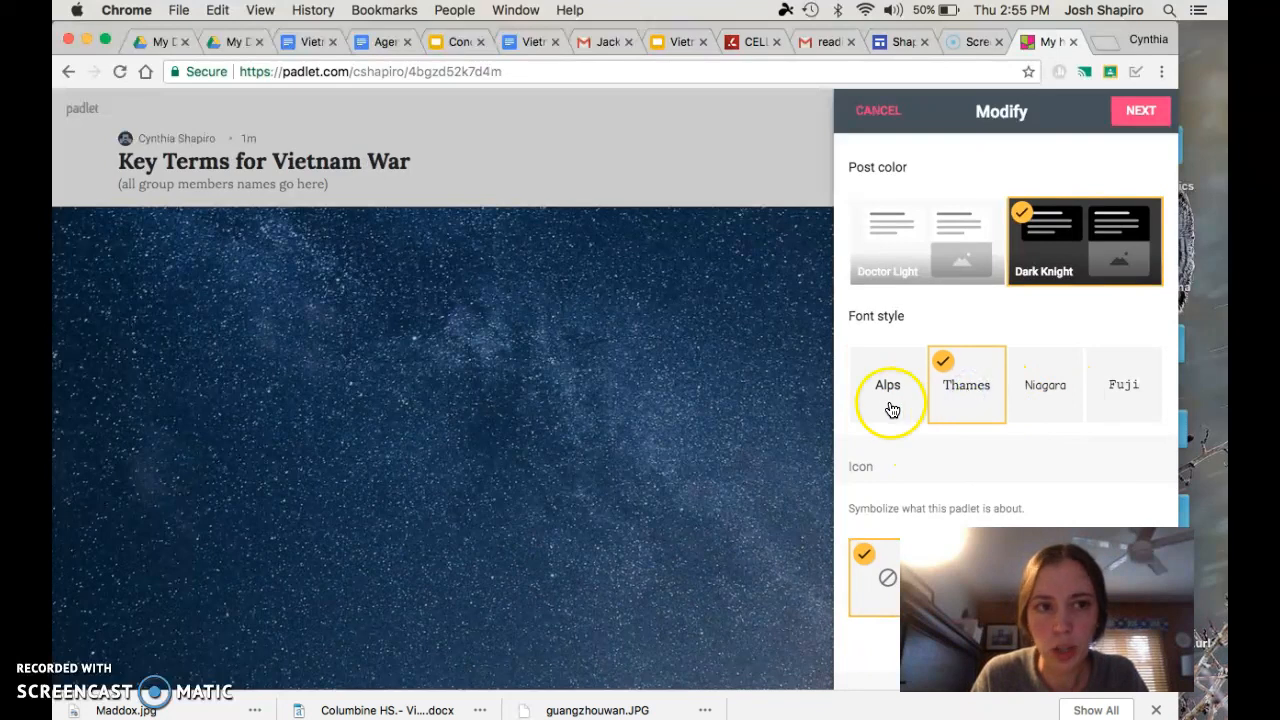
Choose the red map pin with a star from the full icon gallery as the padlet's icon and return to the settings
scroll(957, 445, "down", 4)
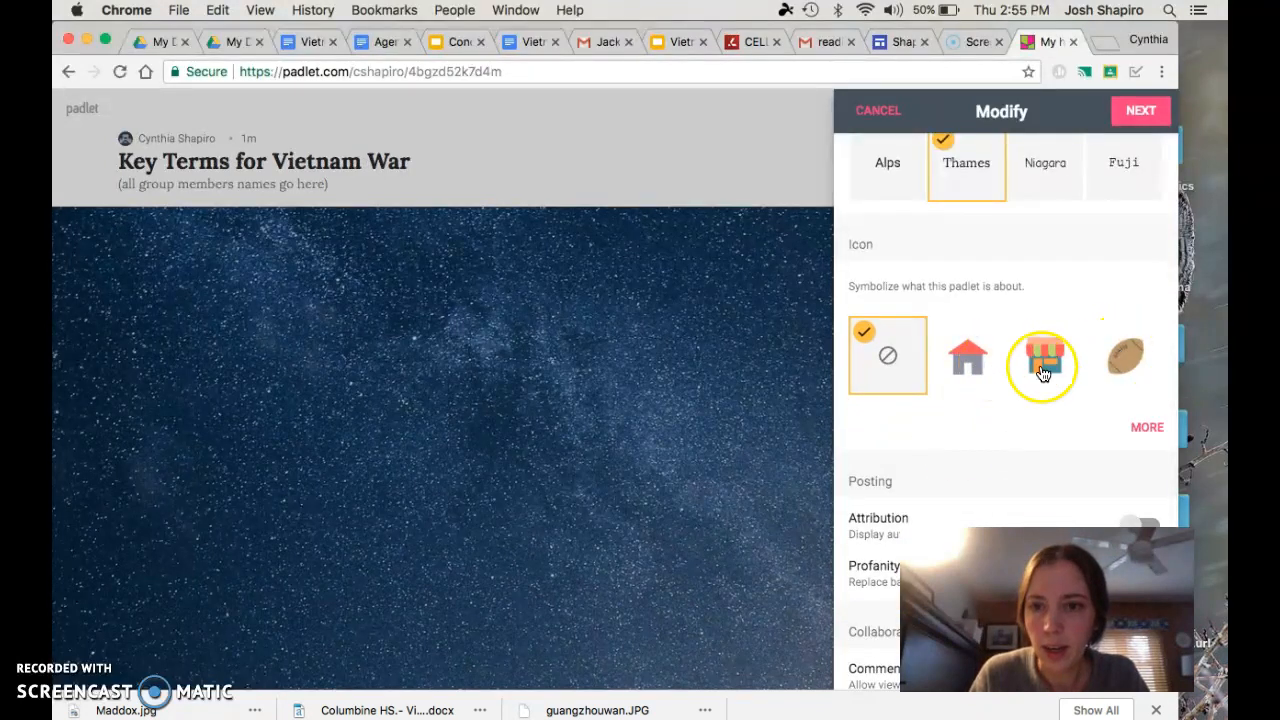
left_click(1150, 430)
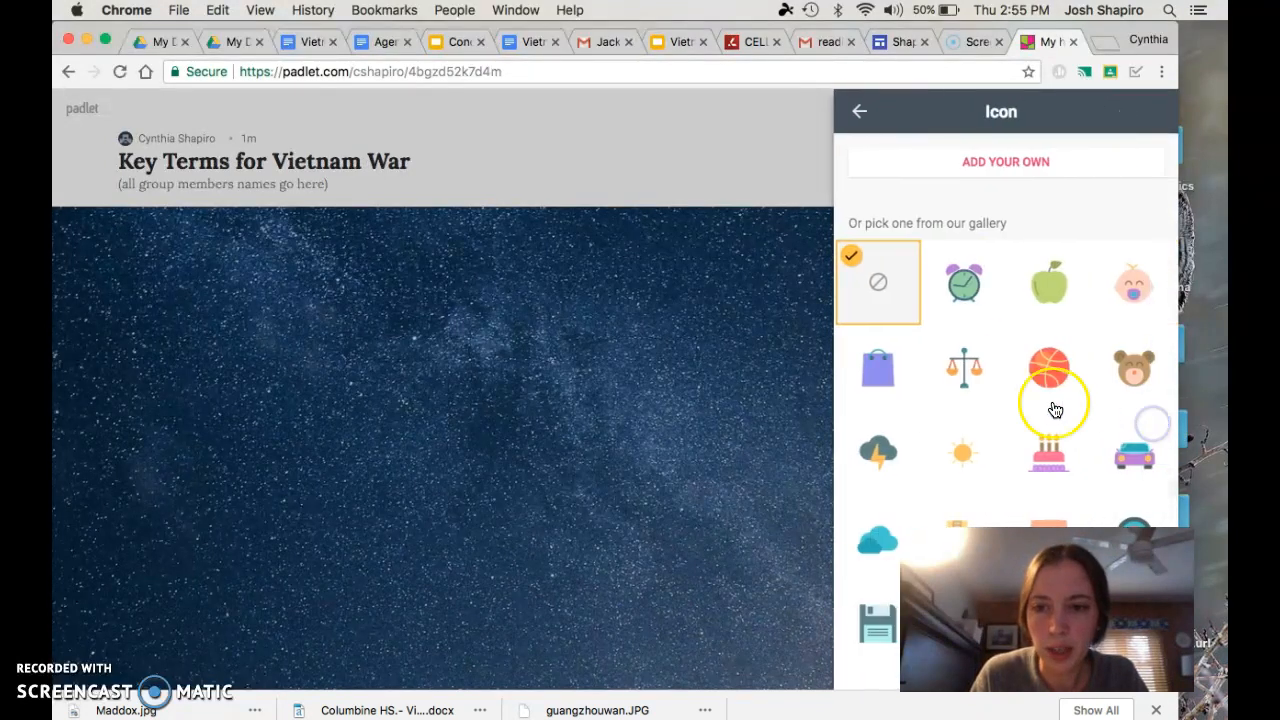
scroll(1052, 410, "down", 5)
scroll(1055, 410, "down", 3)
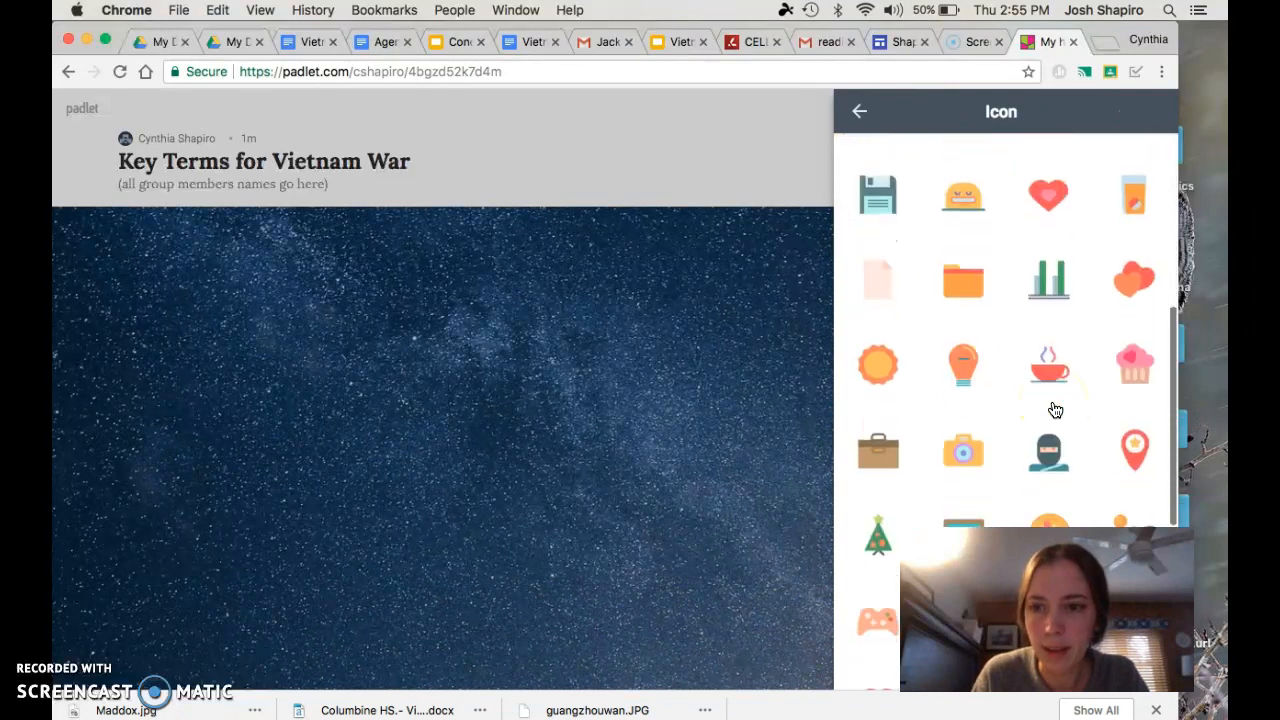
scroll(1055, 410, "down", 2)
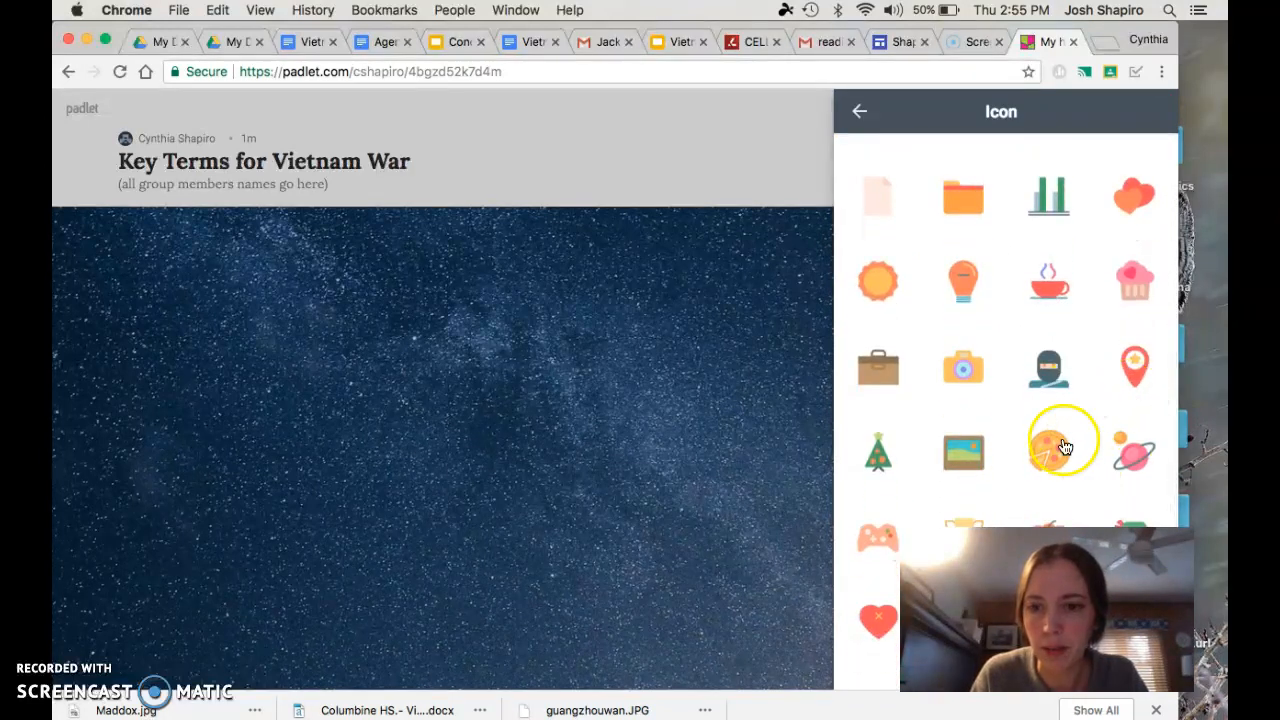
left_click(1145, 374)
left_click(967, 452)
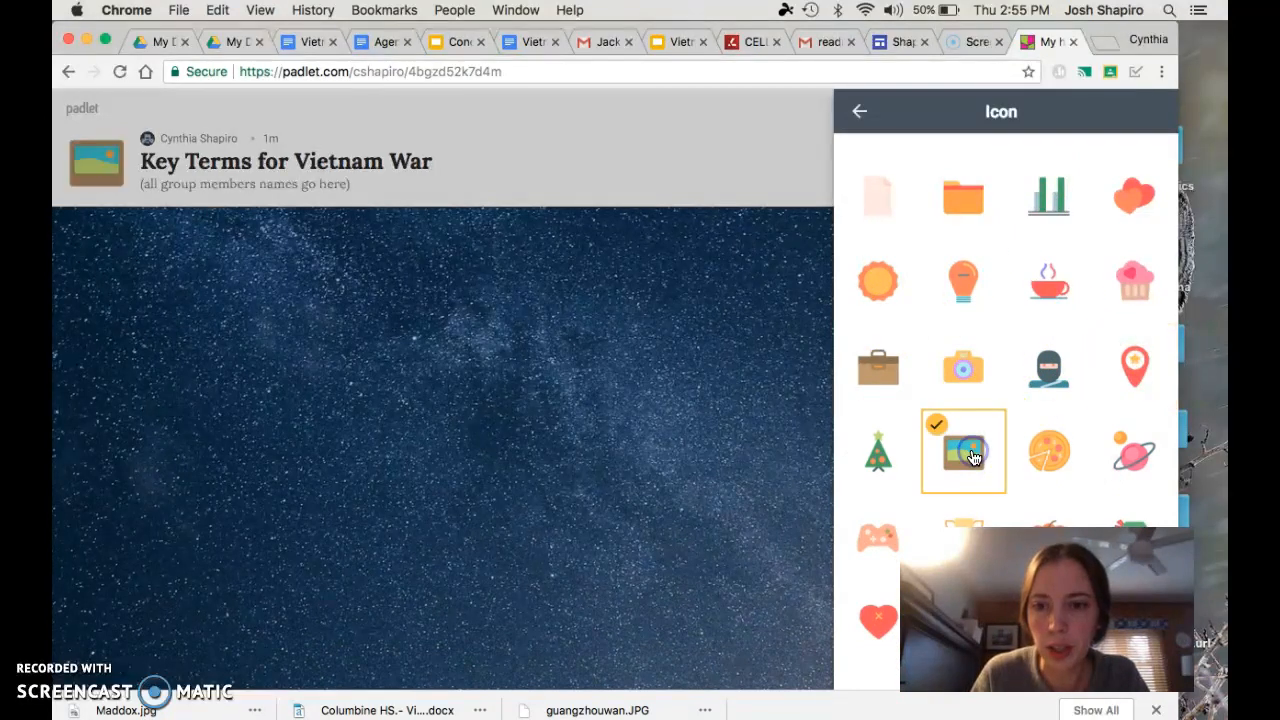
left_click(1140, 362)
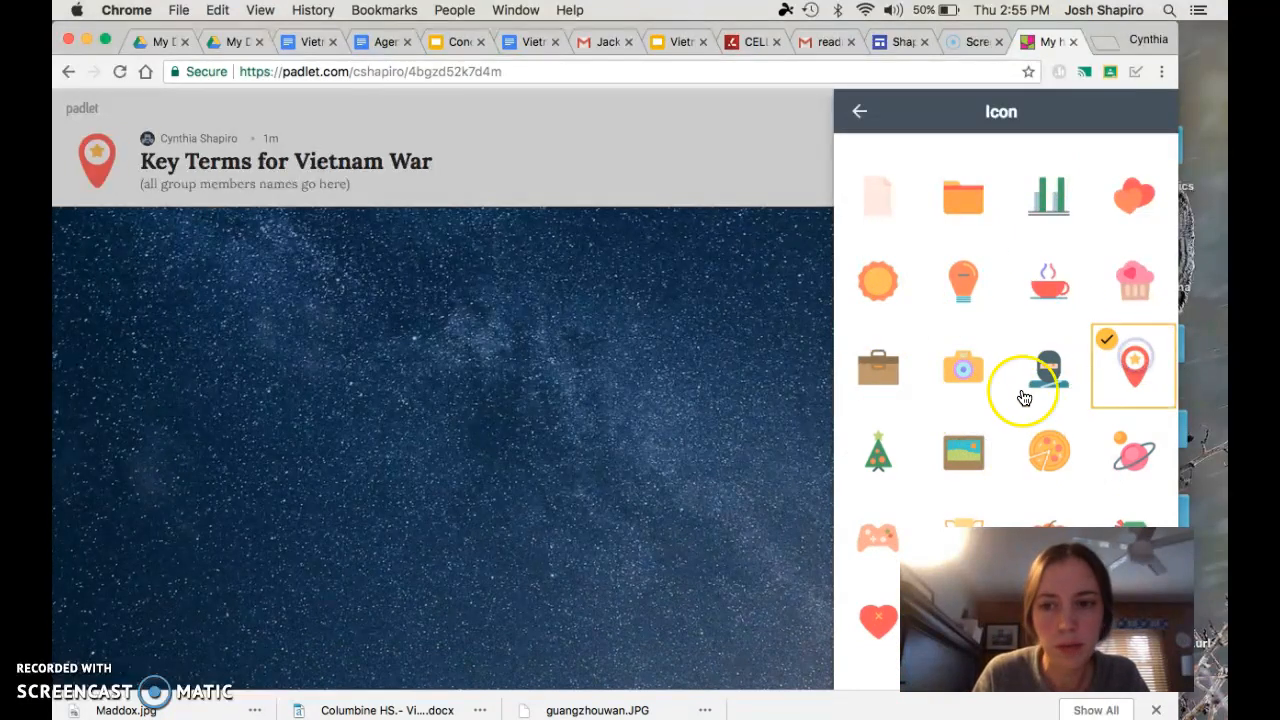
scroll(1035, 385, "down", 3)
left_click(857, 110)
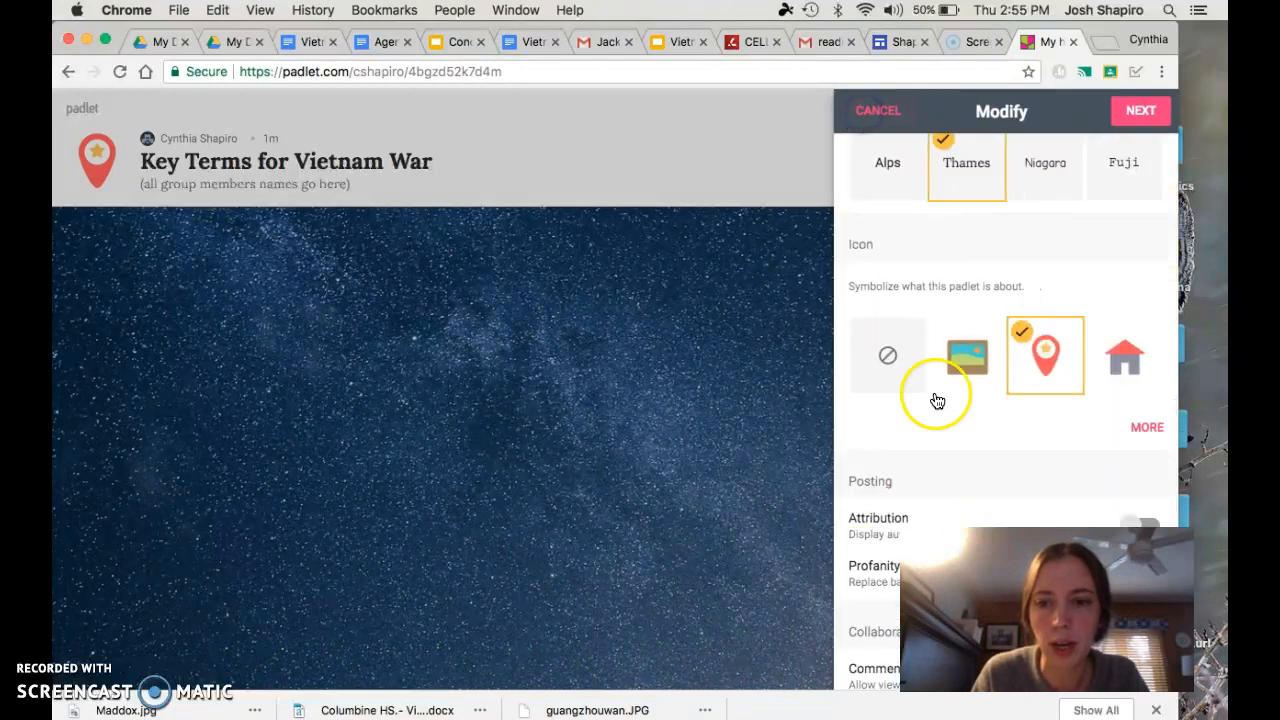
Turn on author attribution and the profanity filter for the padlet's posts
scroll(930, 400, "down", 3)
scroll(939, 412, "down", 3)
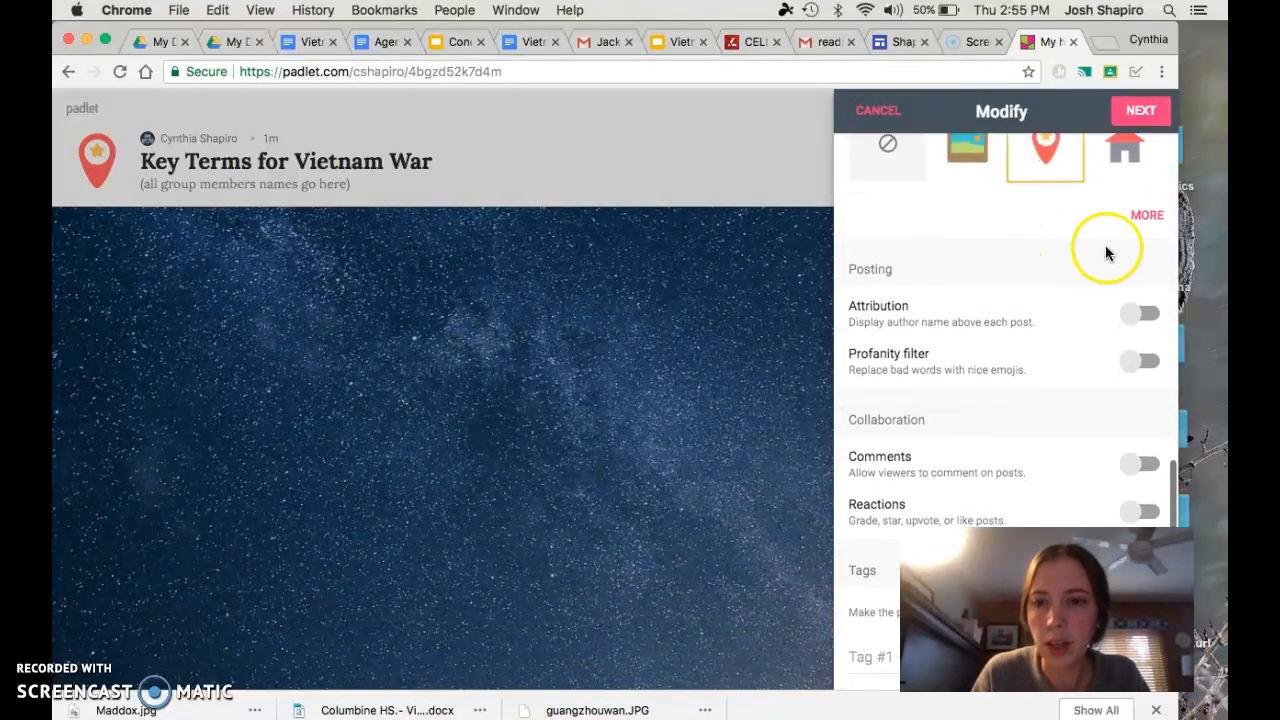
left_click(1148, 313)
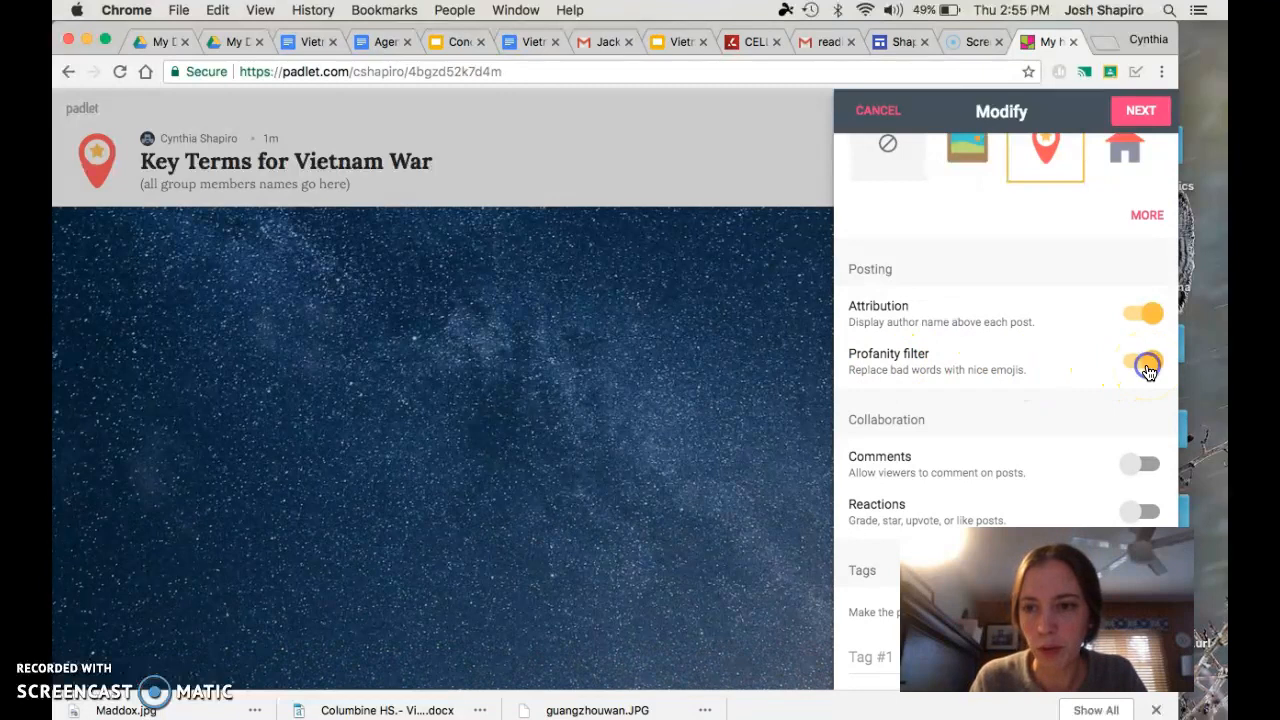
Allow viewers to comment on posts and enable reactions of the Star type, giving posts 1-5 stars
scroll(995, 370, "down", 3)
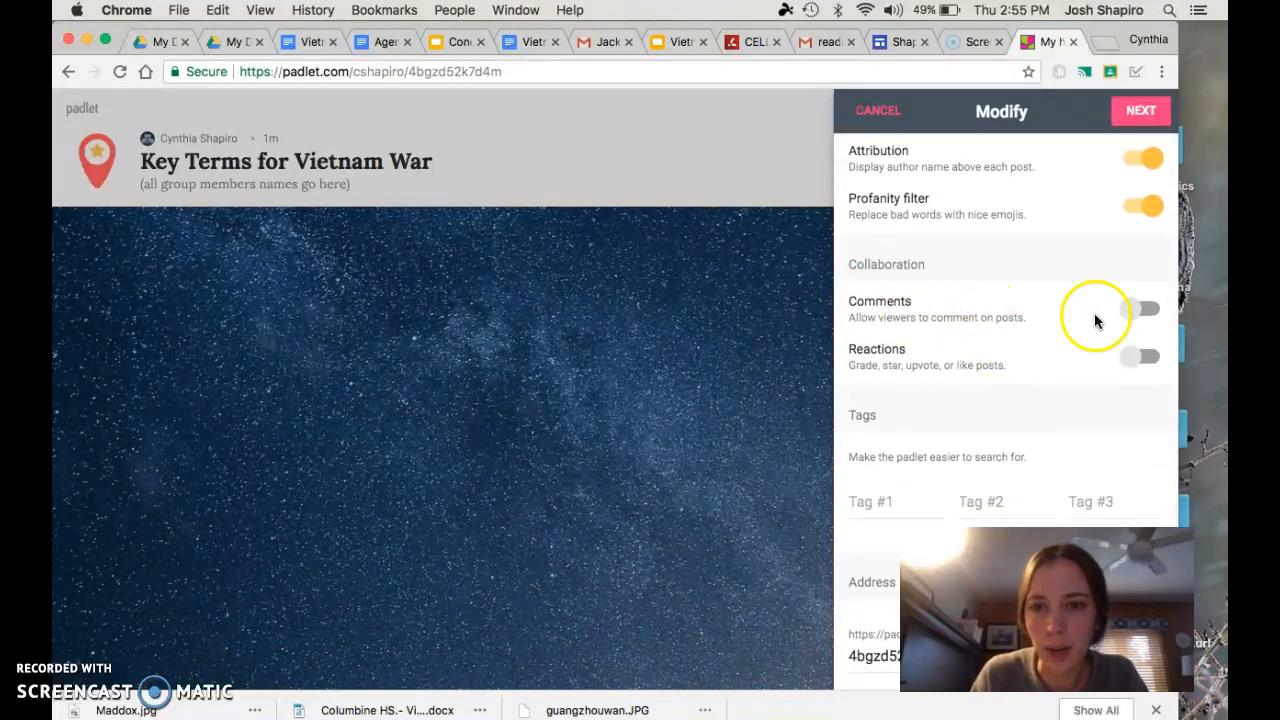
left_click(1158, 316)
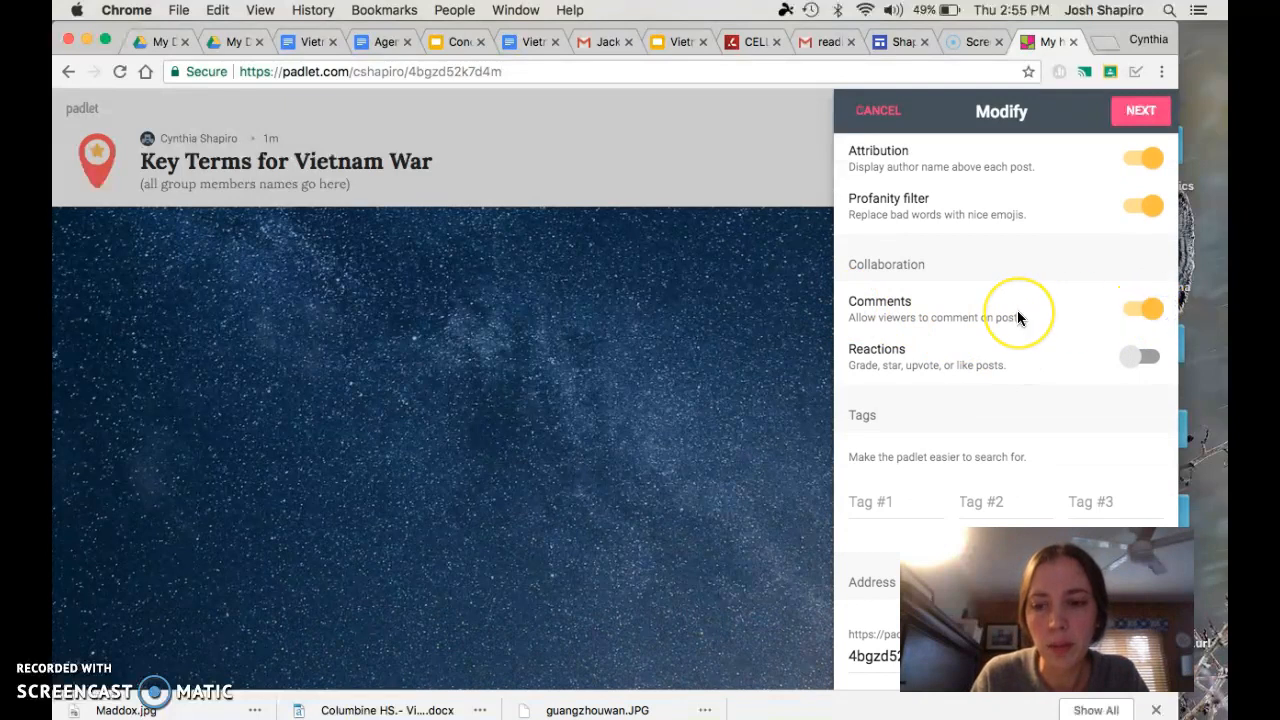
scroll(1017, 310, "down", 1)
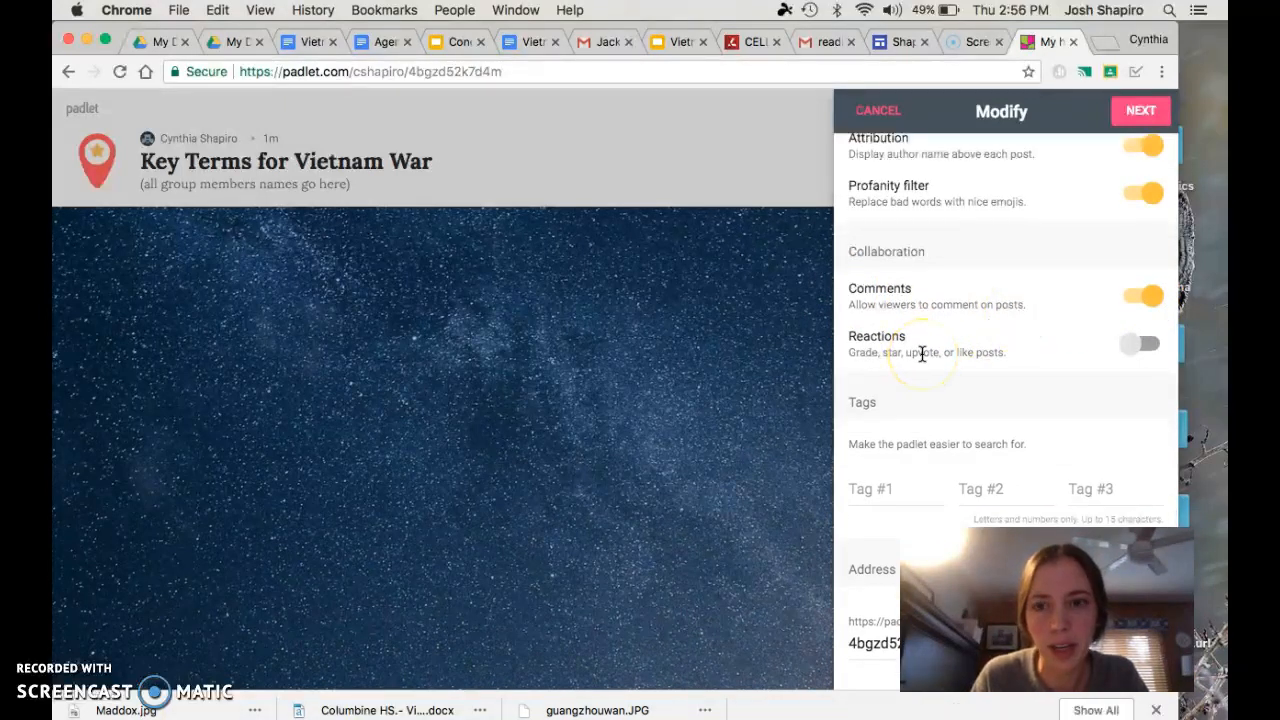
scroll(973, 366, "down", 3)
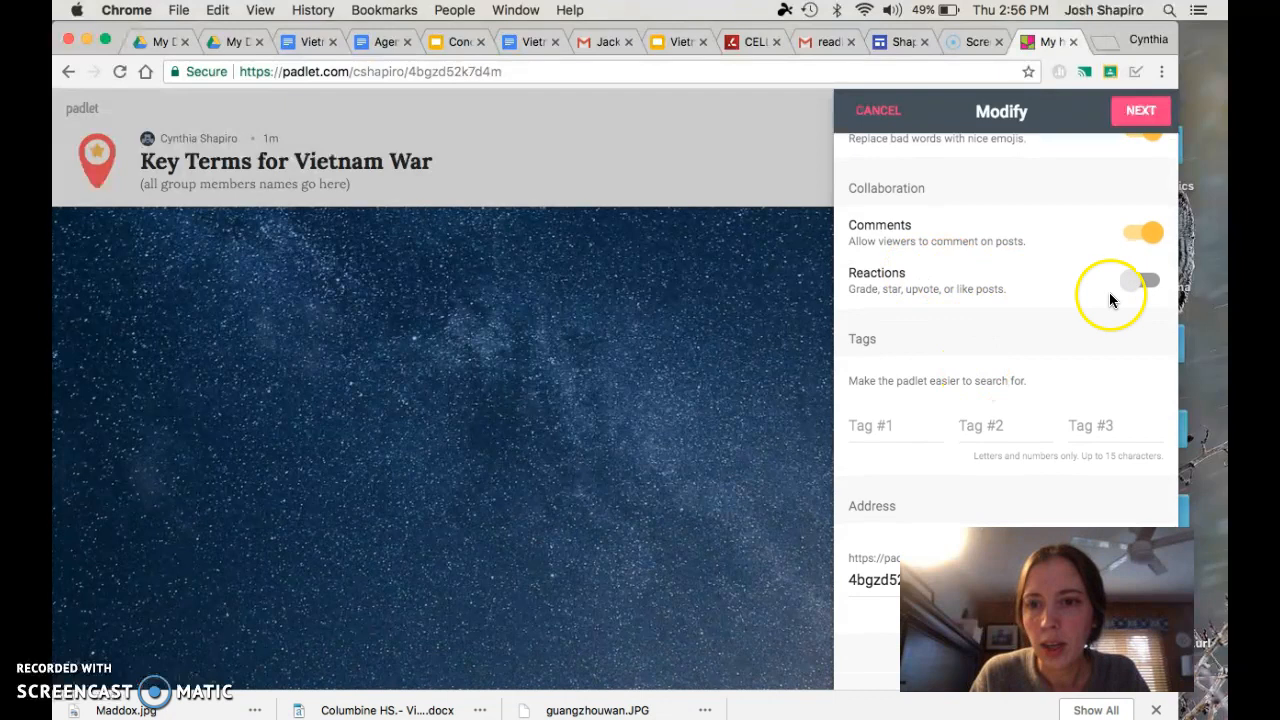
left_click(1152, 286)
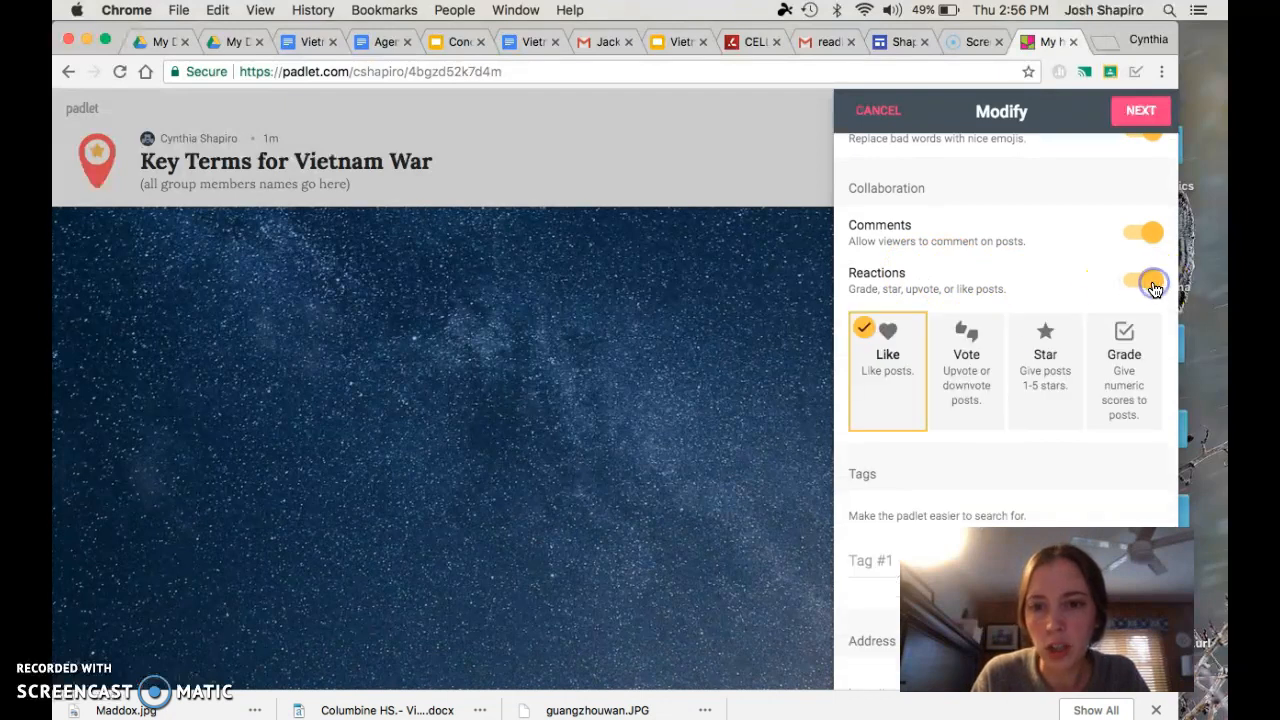
left_click(1056, 368)
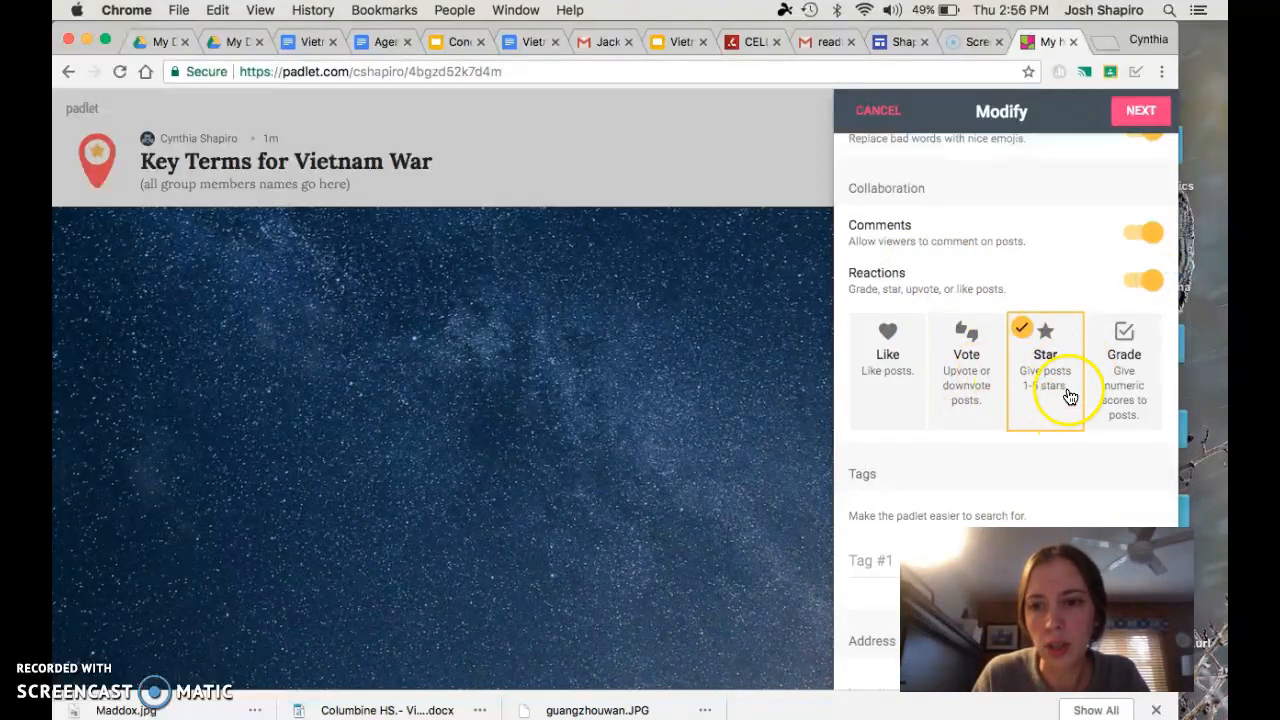
Replace the ending of the padlet's address with "Vietnamexample" and continue to the people and privacy settings
scroll(1043, 400, "down", 5)
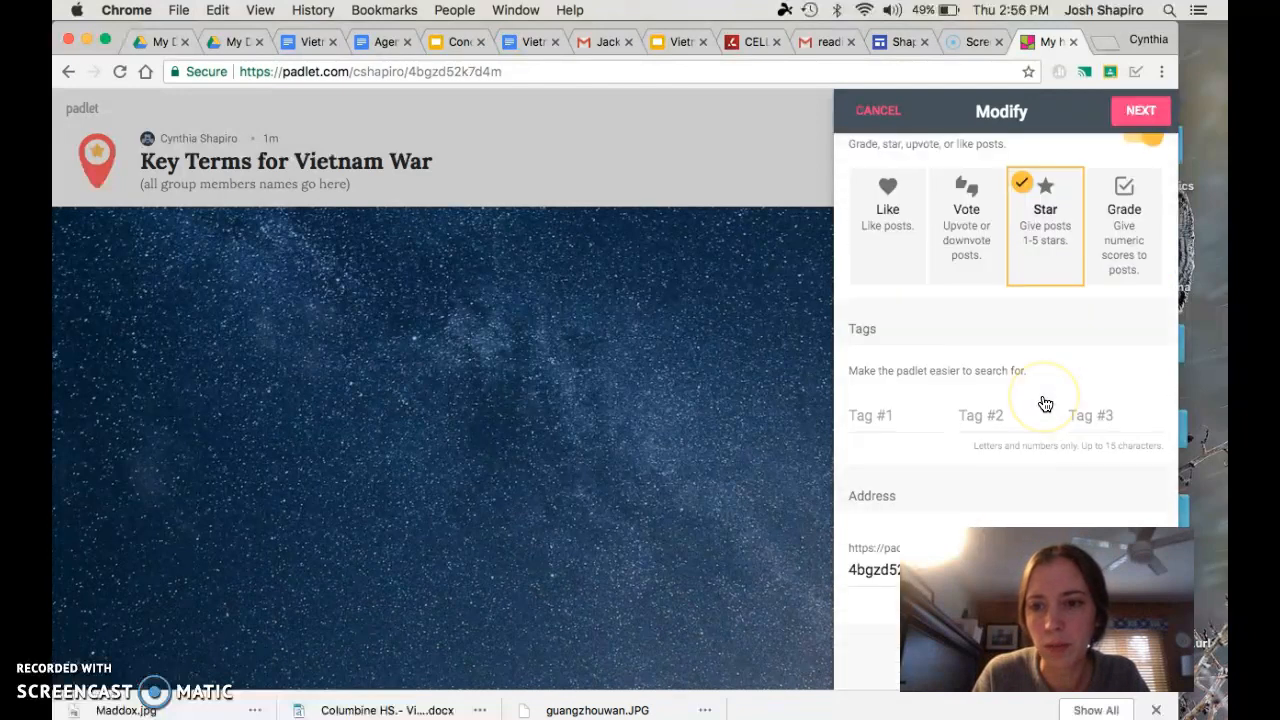
left_click(1030, 411)
scroll(1030, 411, "down", 1)
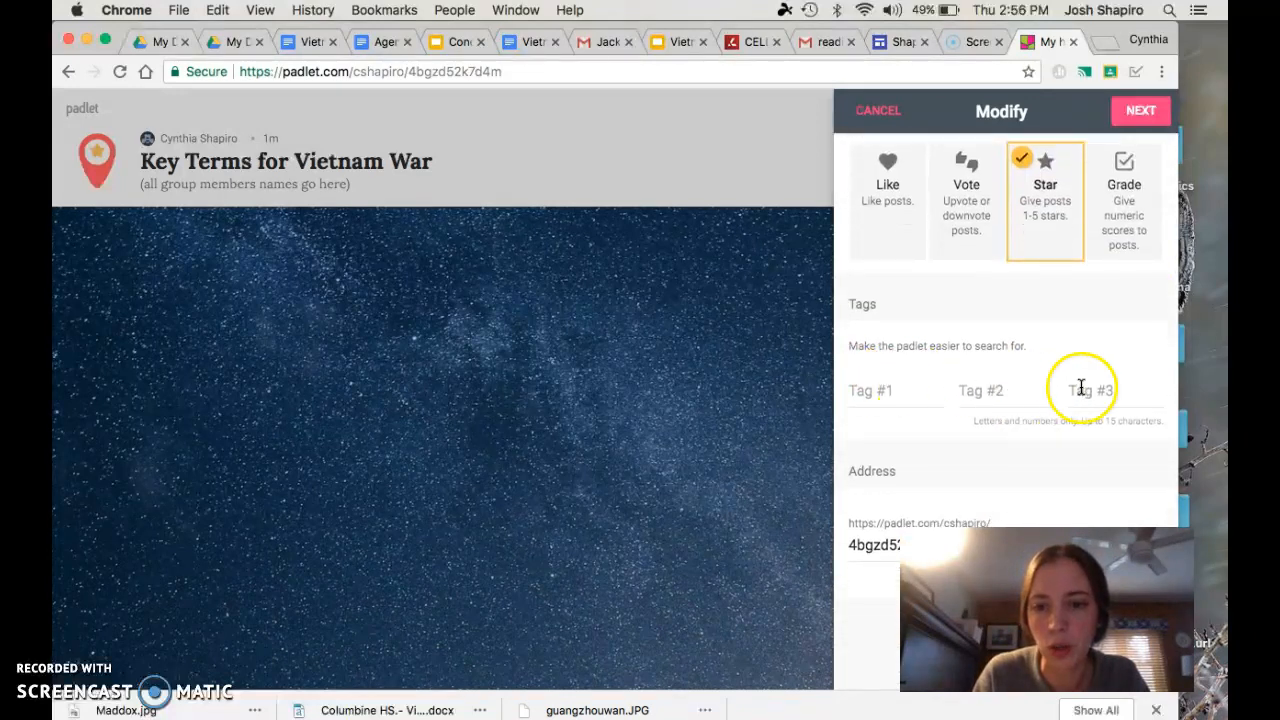
left_click_drag(955, 590, 433, 585)
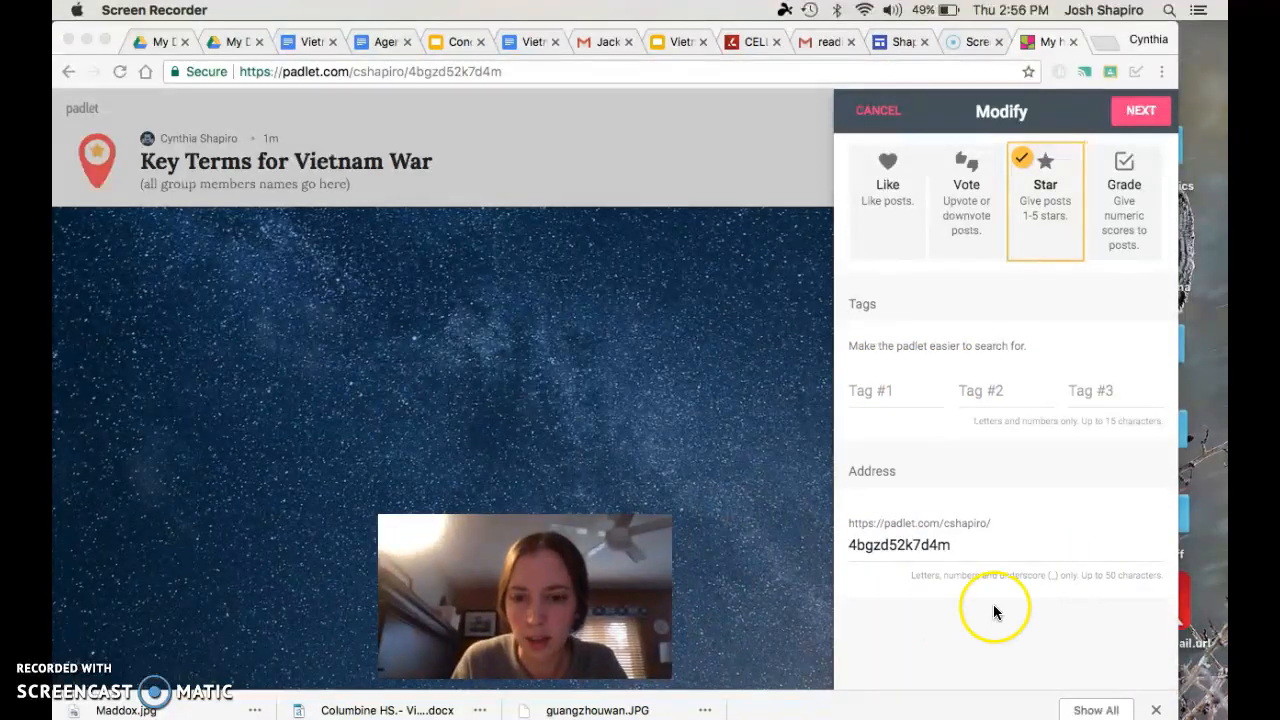
left_click(947, 550)
left_click_drag(950, 546, 819, 545)
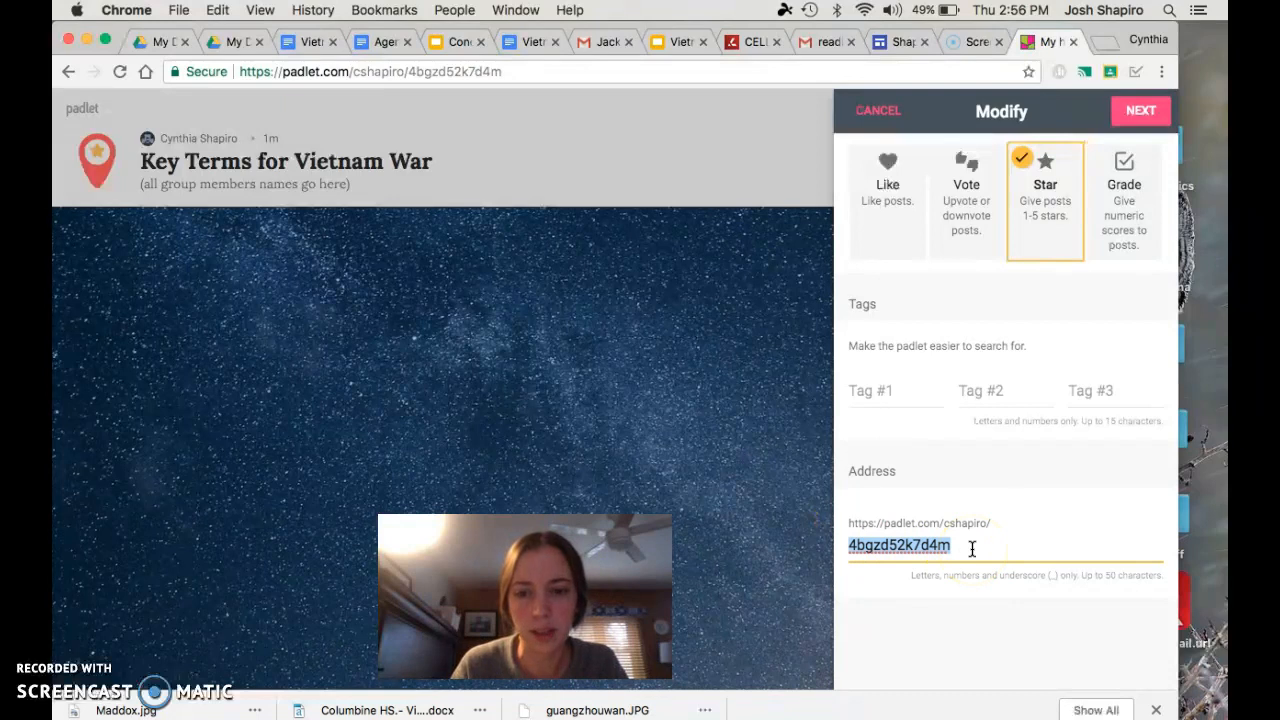
left_click_drag(962, 548, 829, 552)
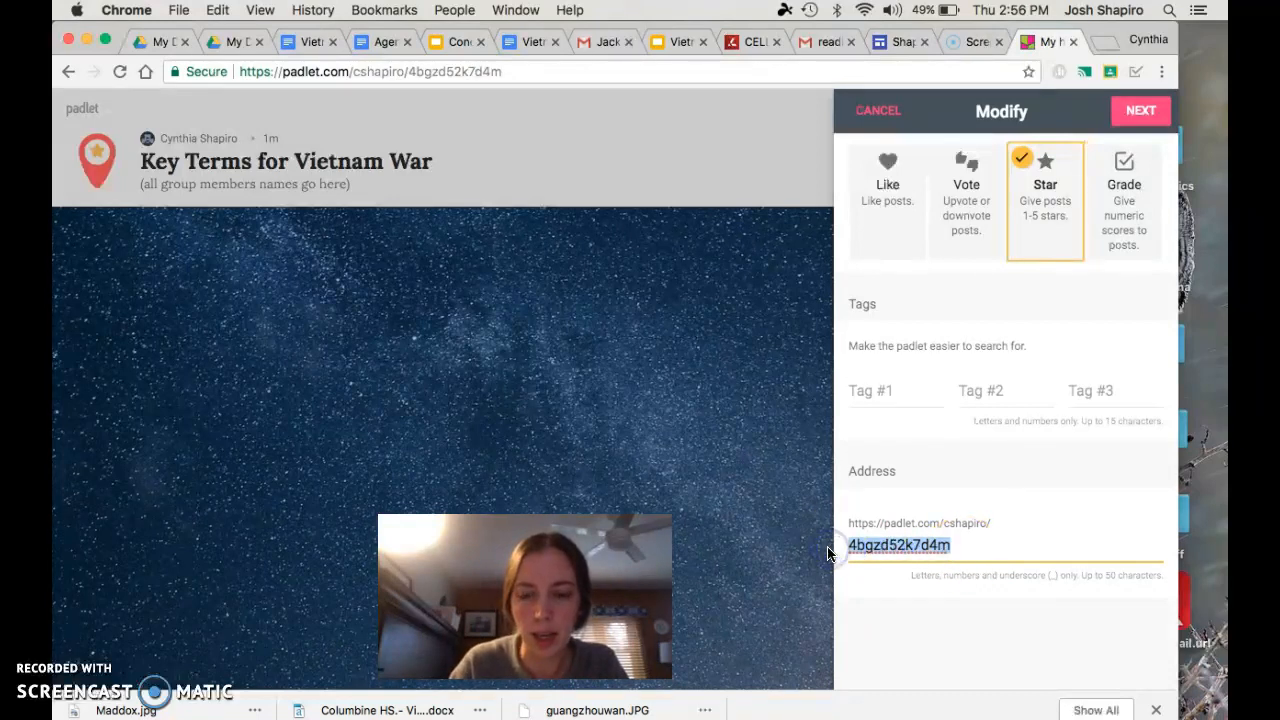
type("Vietname")
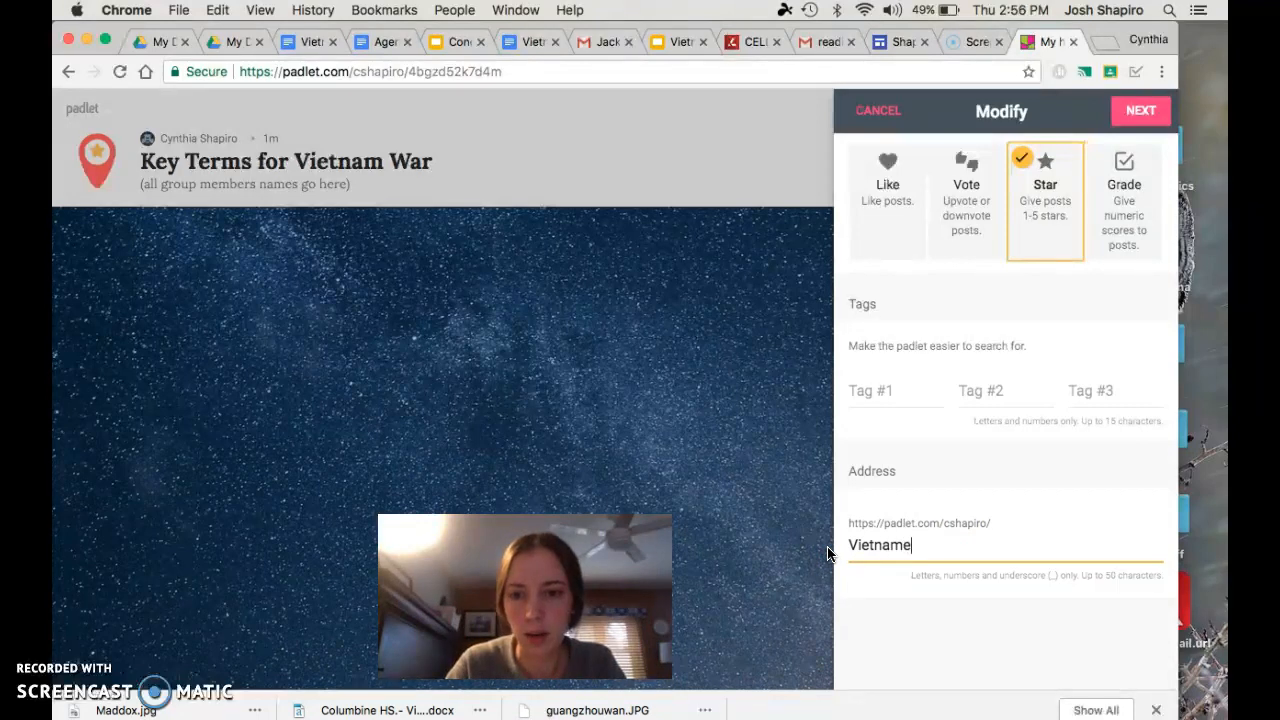
type("xample")
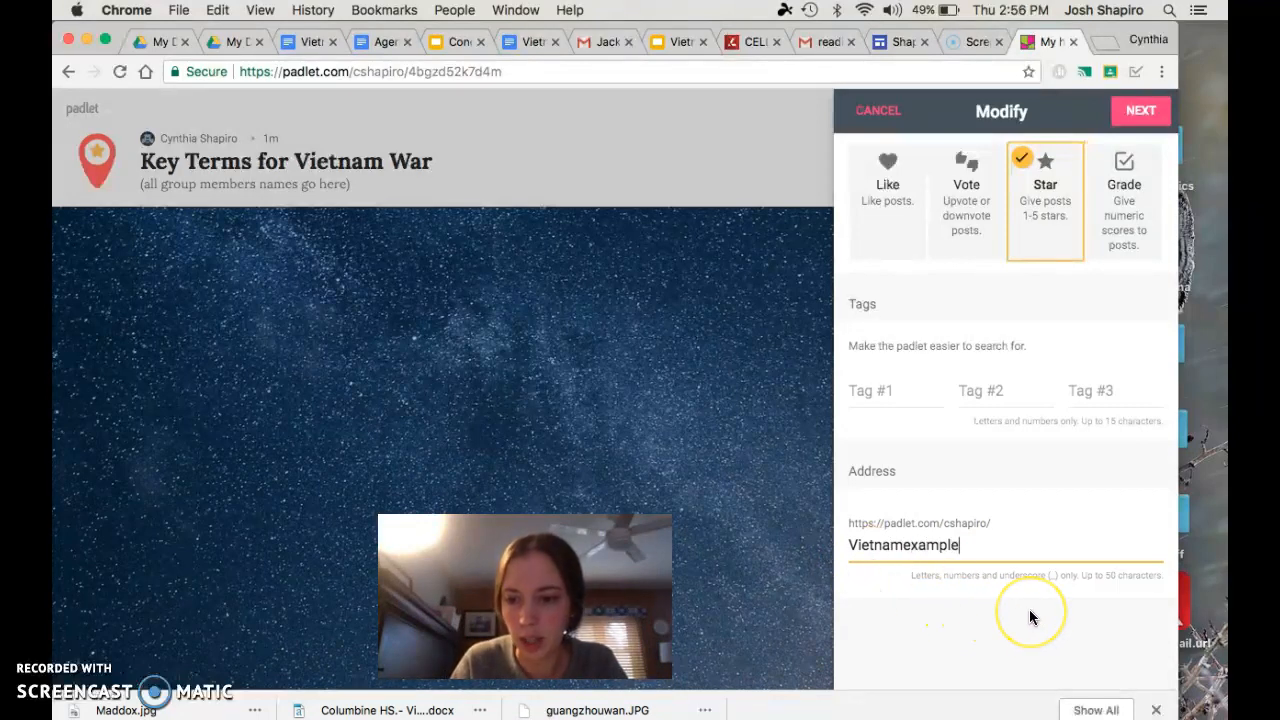
scroll(1029, 609, "up", 10)
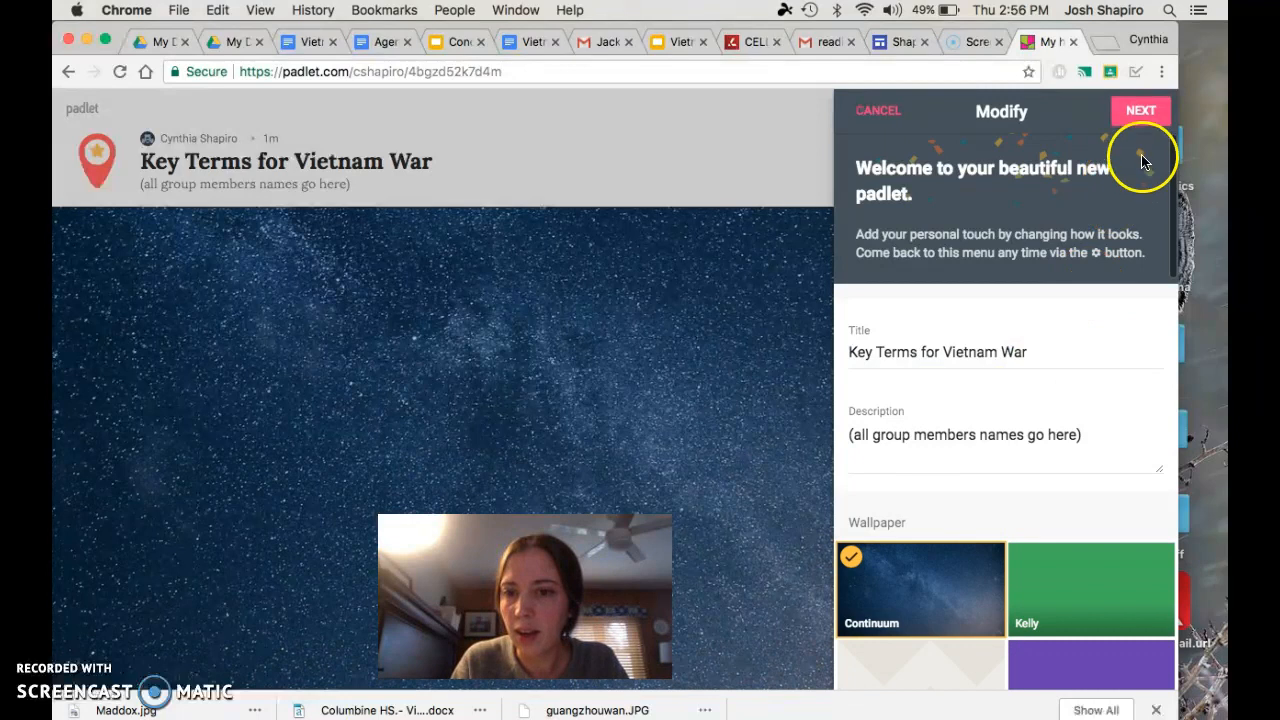
left_click(1134, 115)
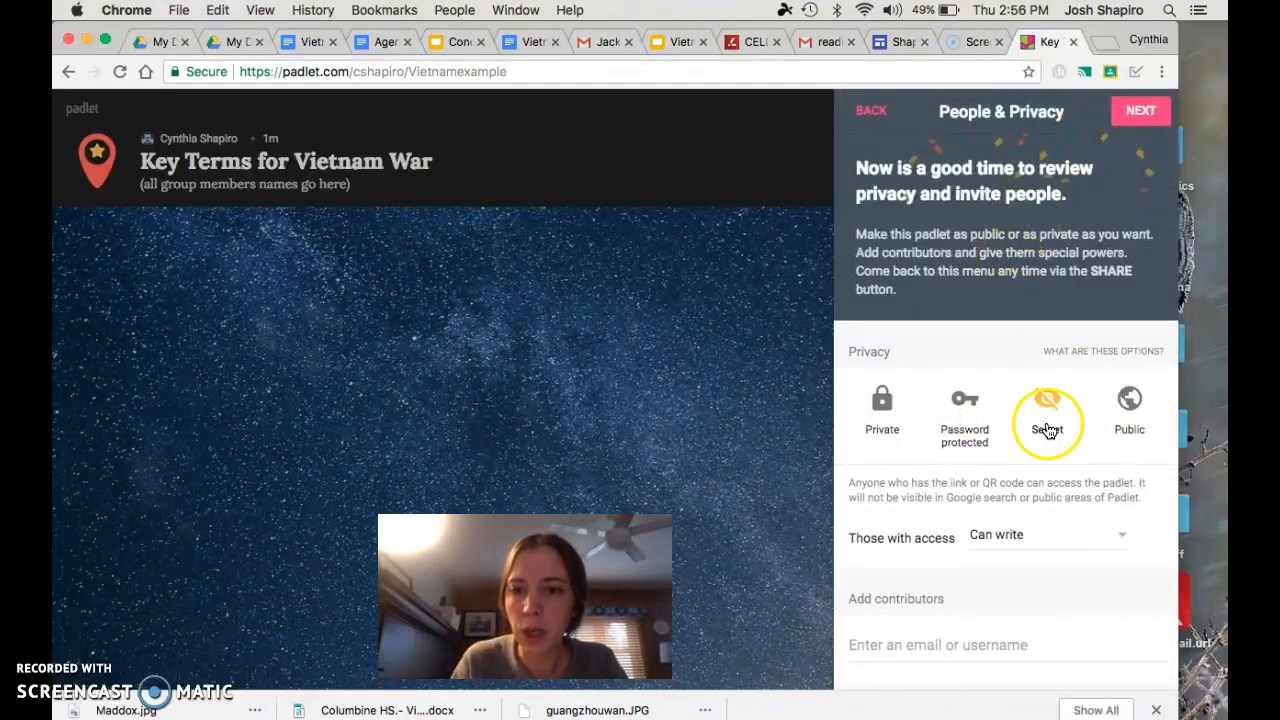
Make the padlet Public and set the permission of those with access to Can write
left_click(1124, 411)
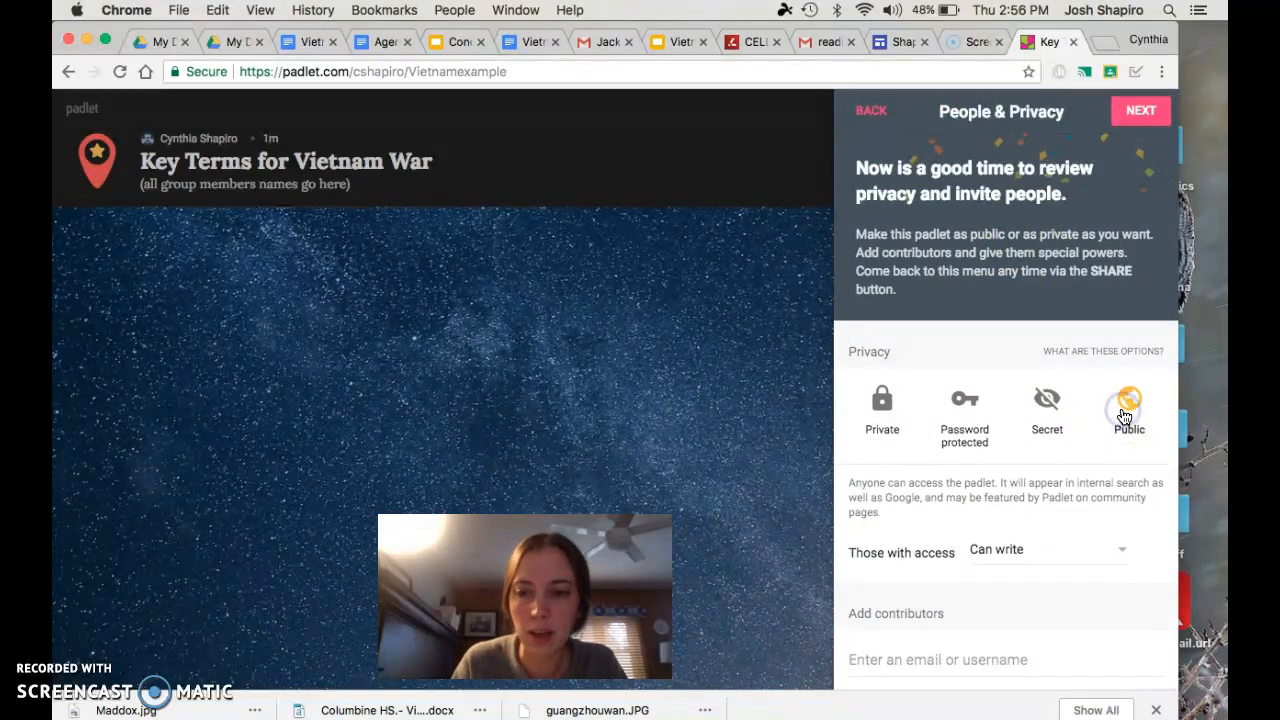
scroll(1028, 491, "down", 3)
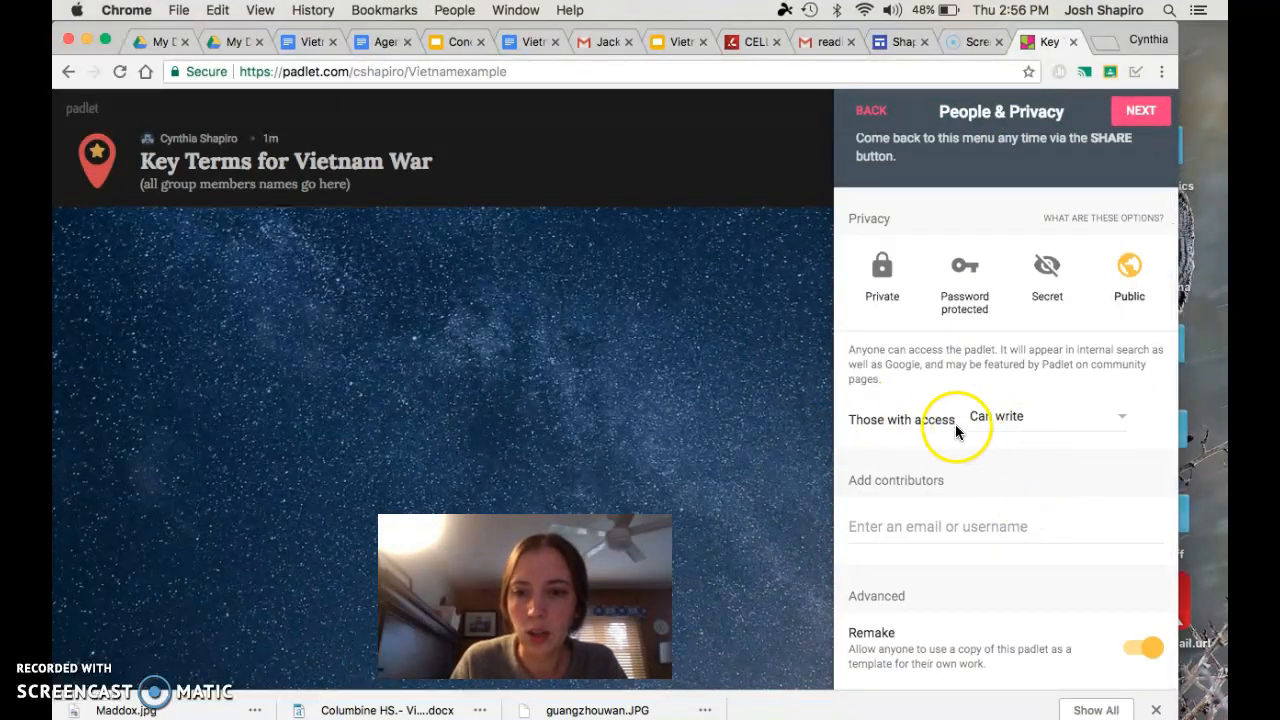
left_click(1012, 416)
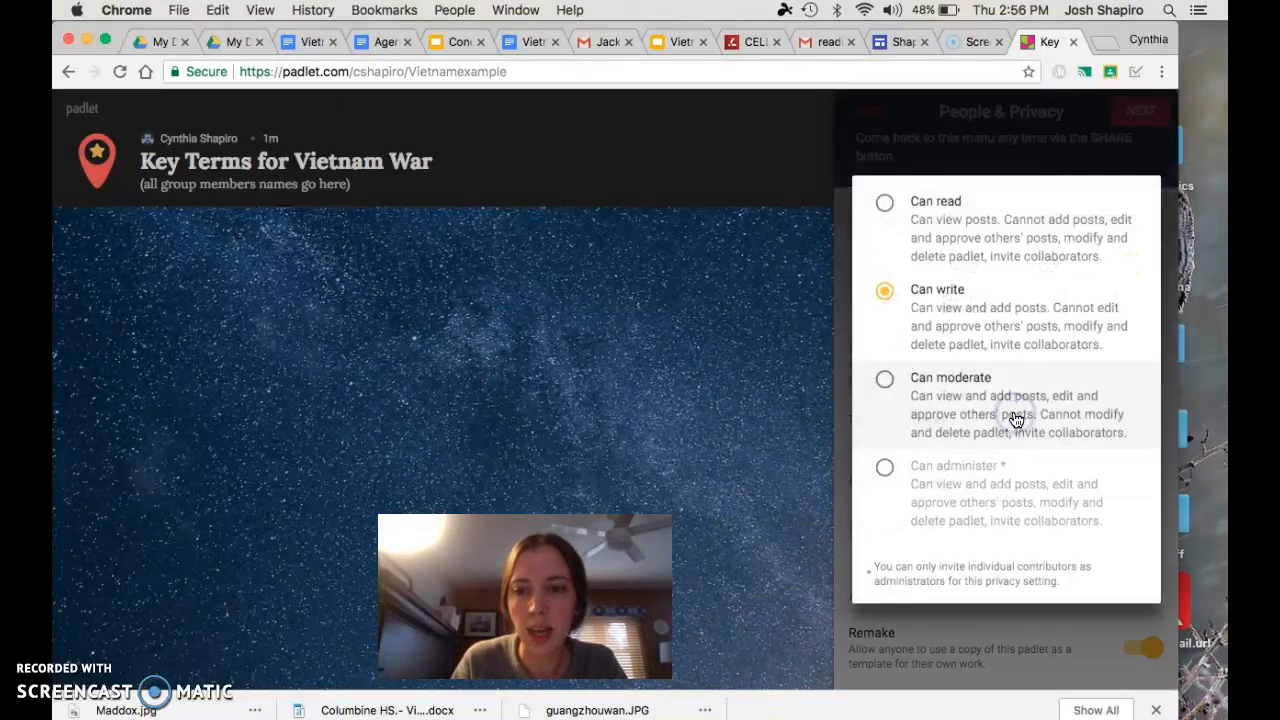
left_click(912, 302)
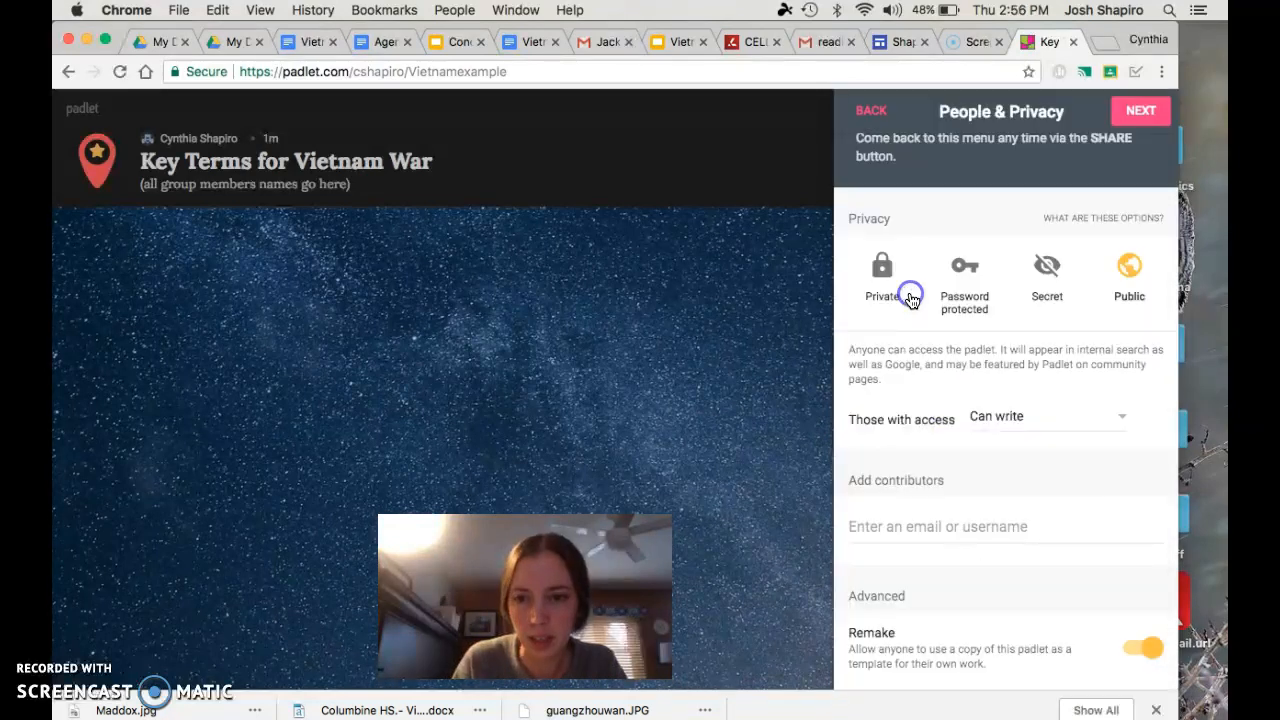
left_click(996, 420)
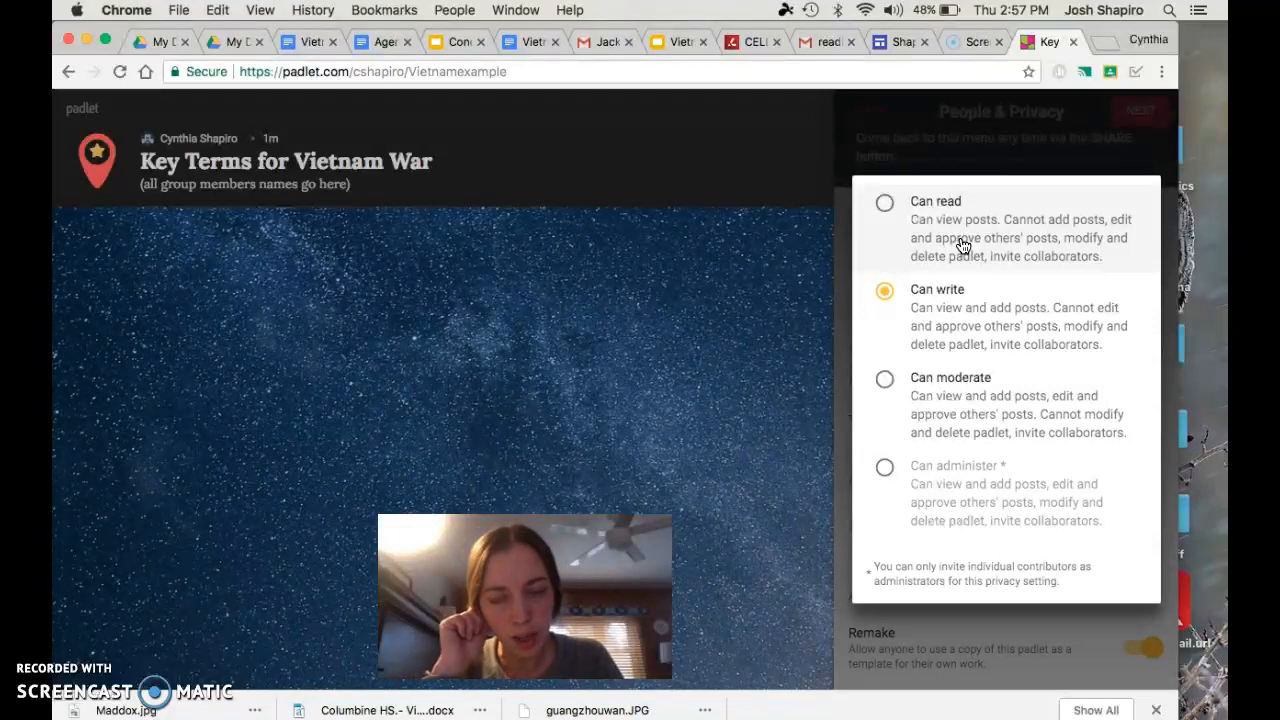
left_click(958, 312)
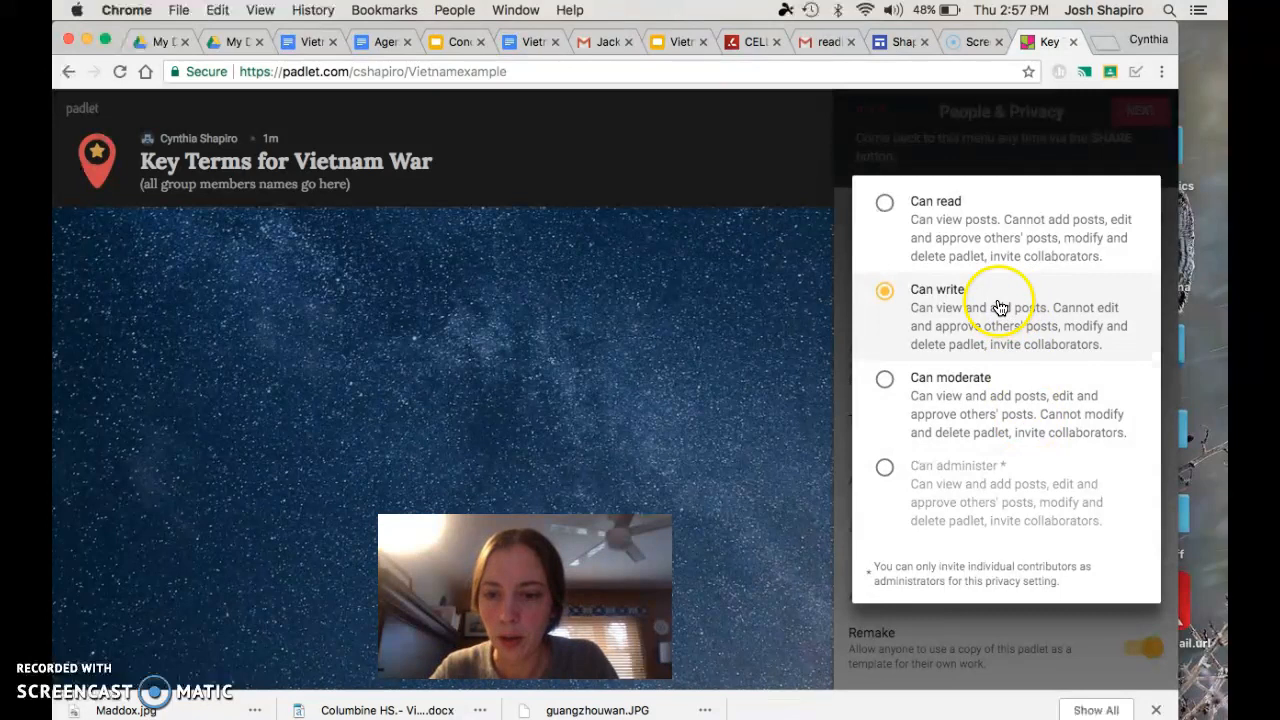
left_click(846, 371)
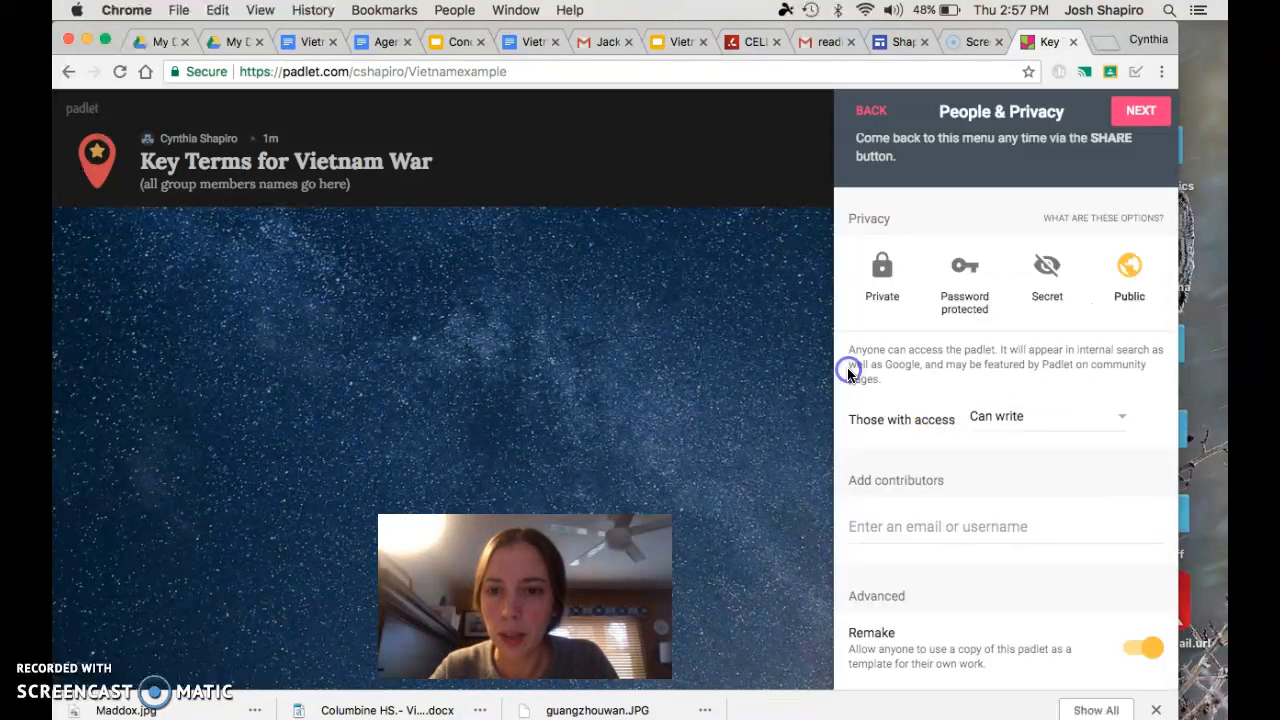
Add a contributor to the padlet by entering their e-mail address and choosing the matching account
scroll(1010, 495, "down", 2)
left_click(884, 424)
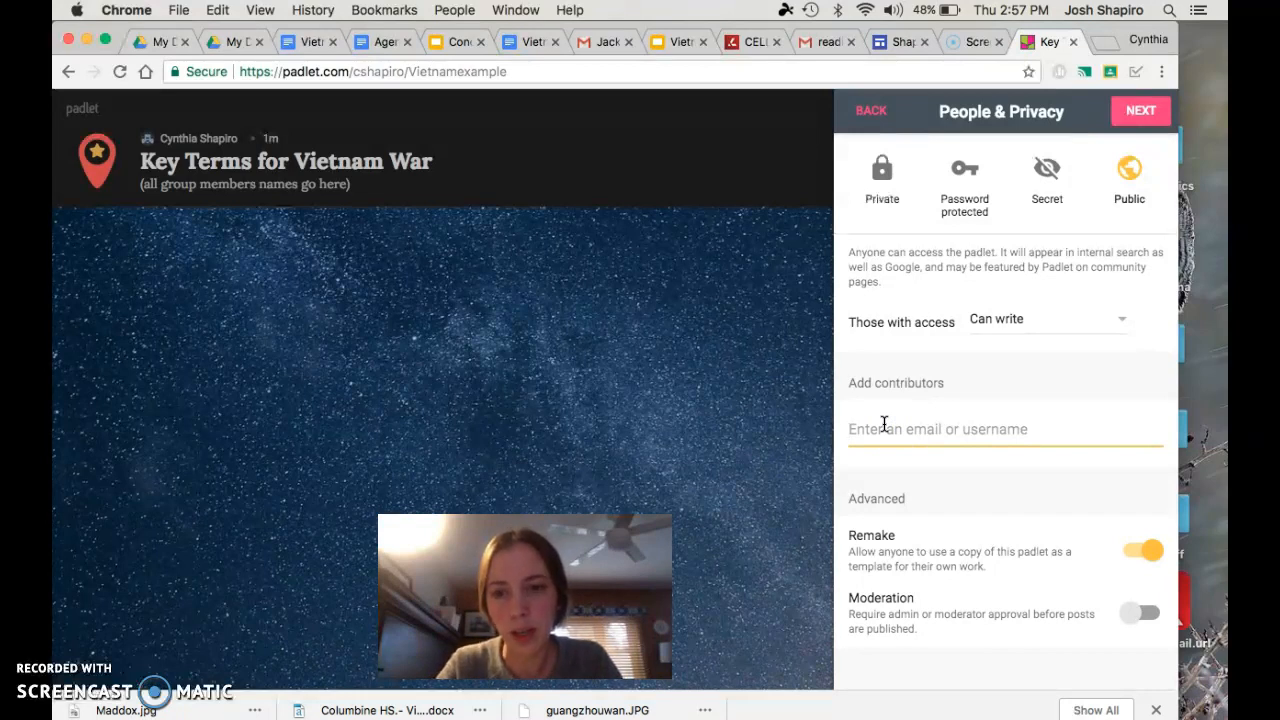
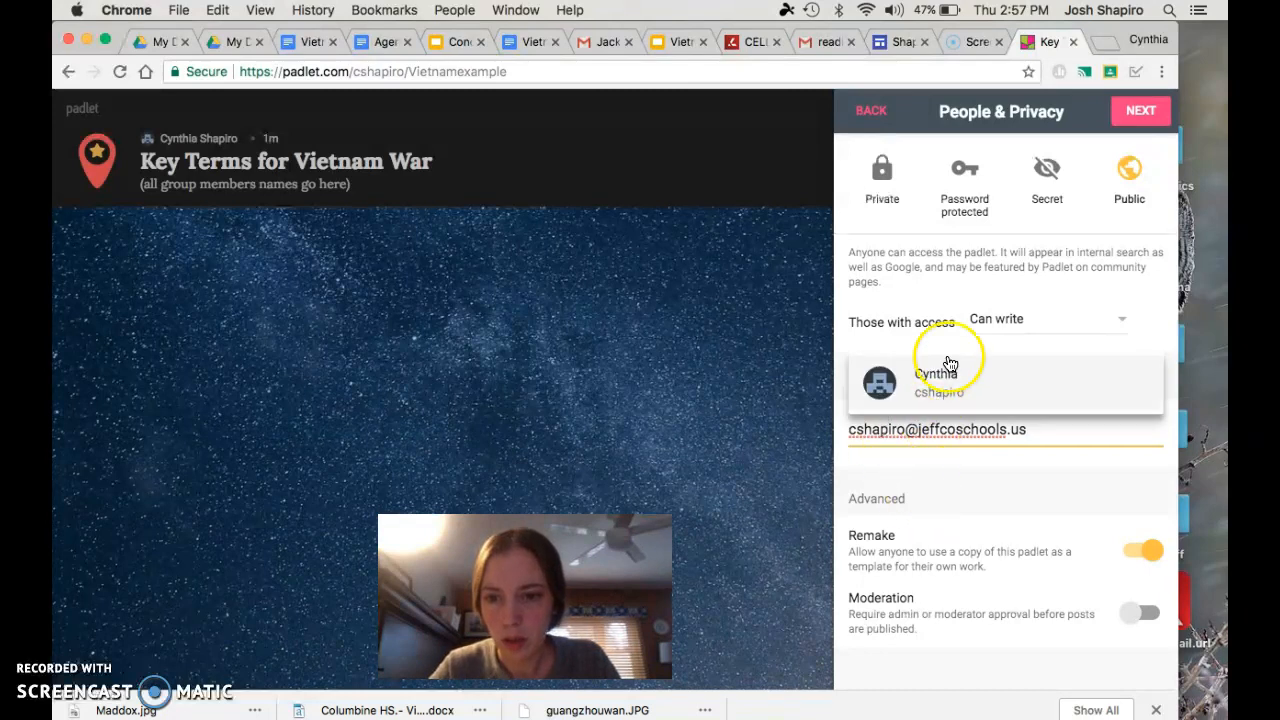
left_click(936, 392)
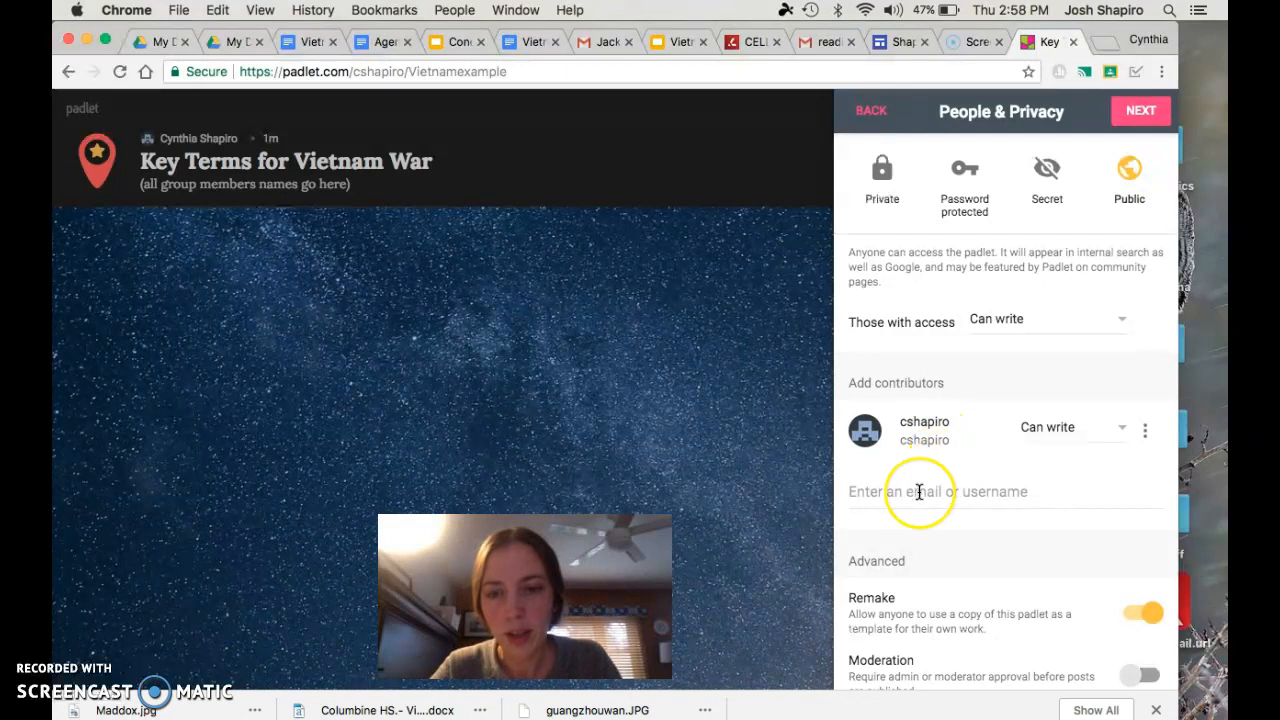
Review the Remake and Moderation options, finish the people and privacy setup, and go to the empty padlet board
scroll(912, 495, "down", 1)
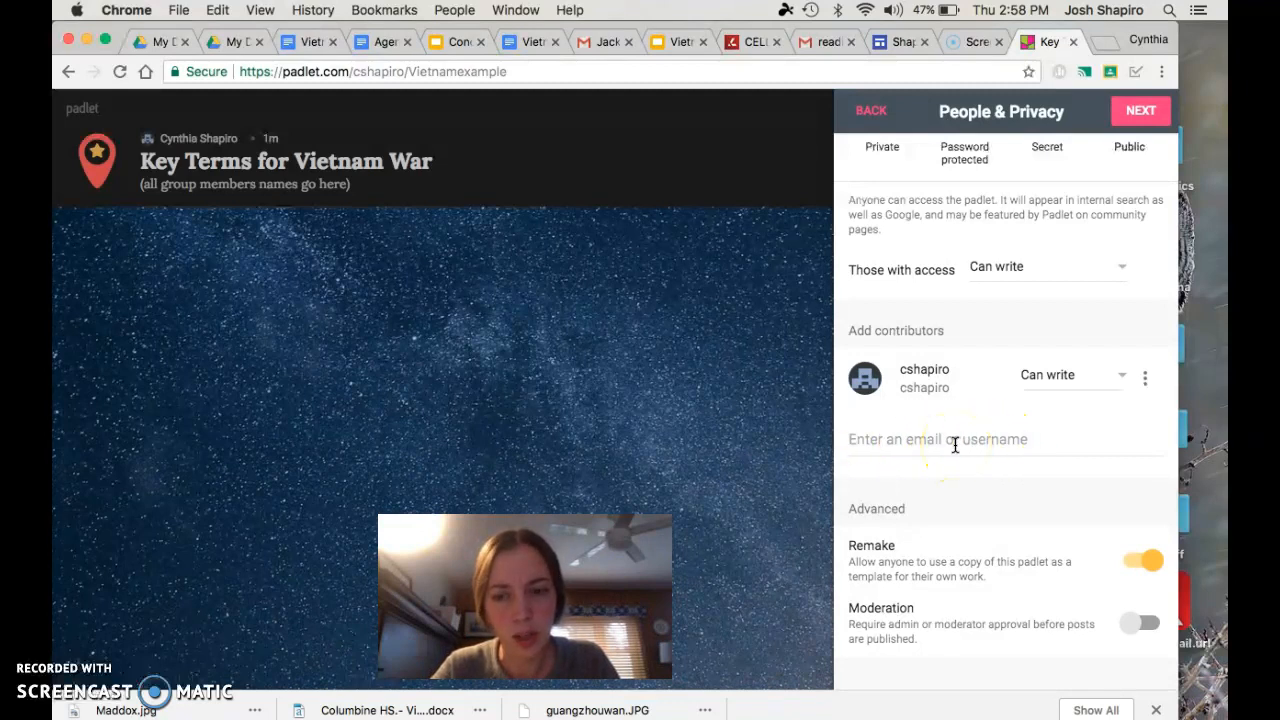
scroll(955, 445, "down", 1)
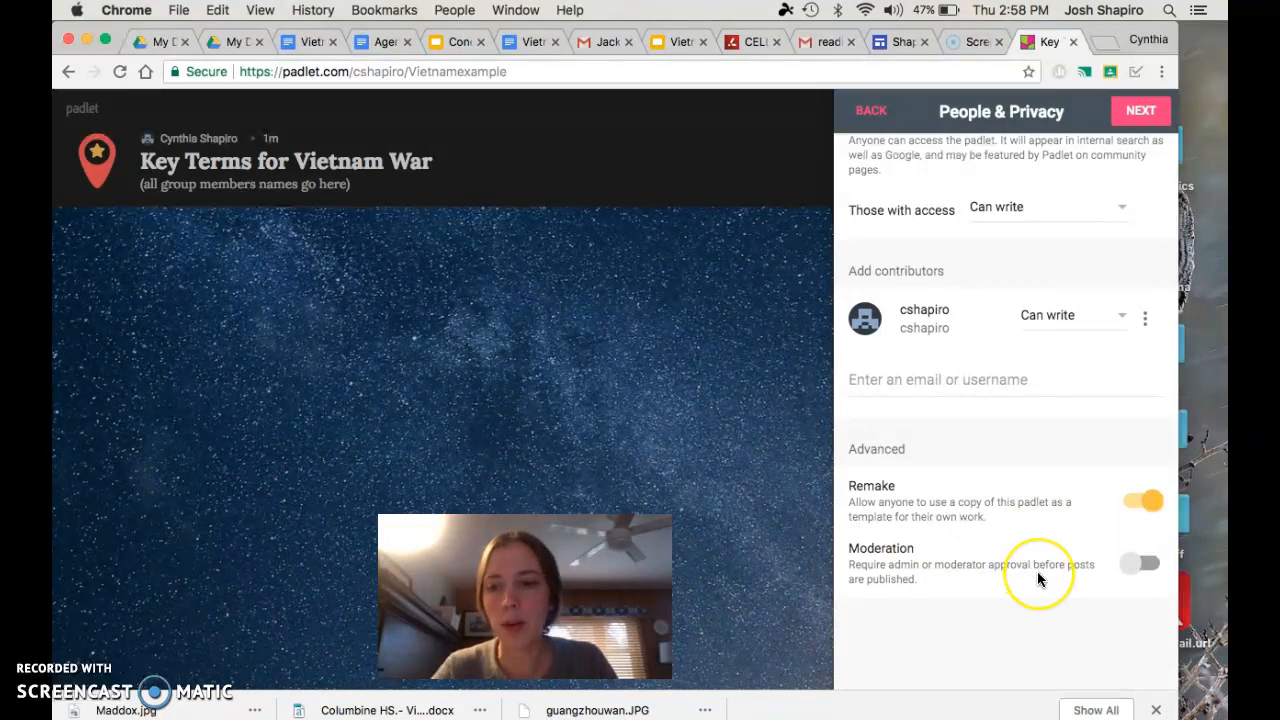
scroll(1037, 580, "up", 5)
left_click(1135, 118)
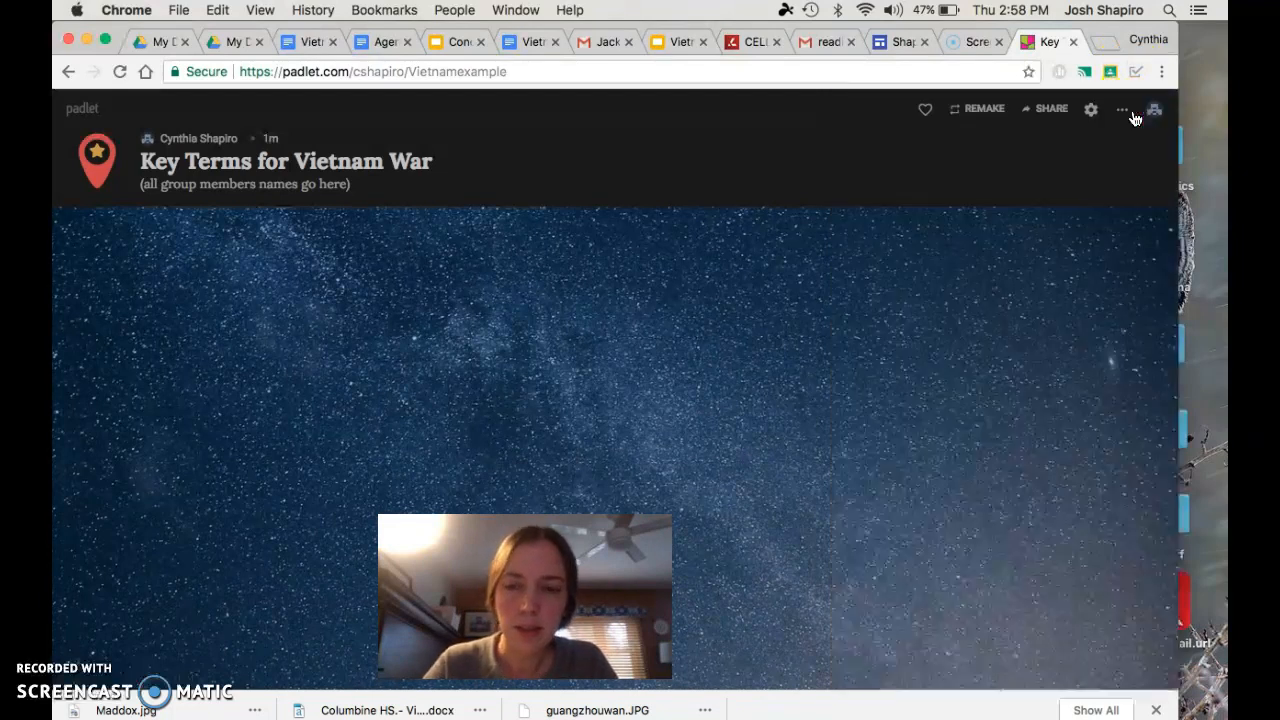
left_click(991, 350)
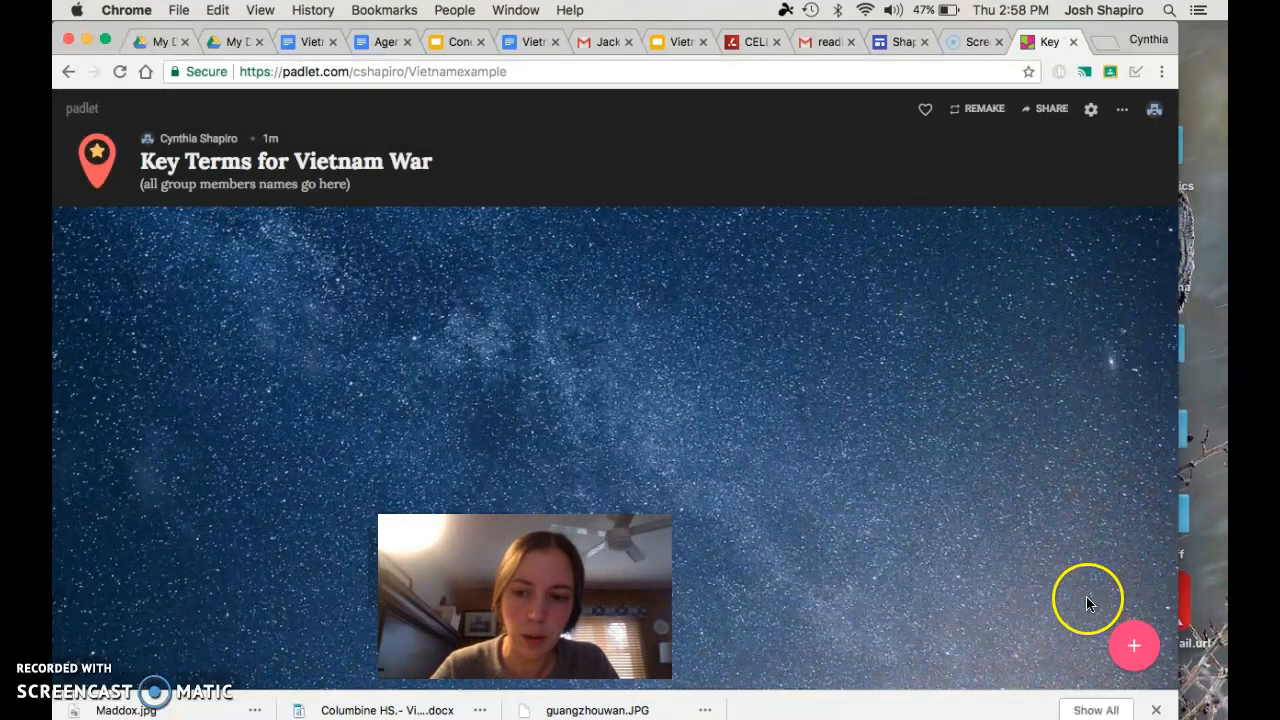
left_click_drag(525, 596, 1053, 240)
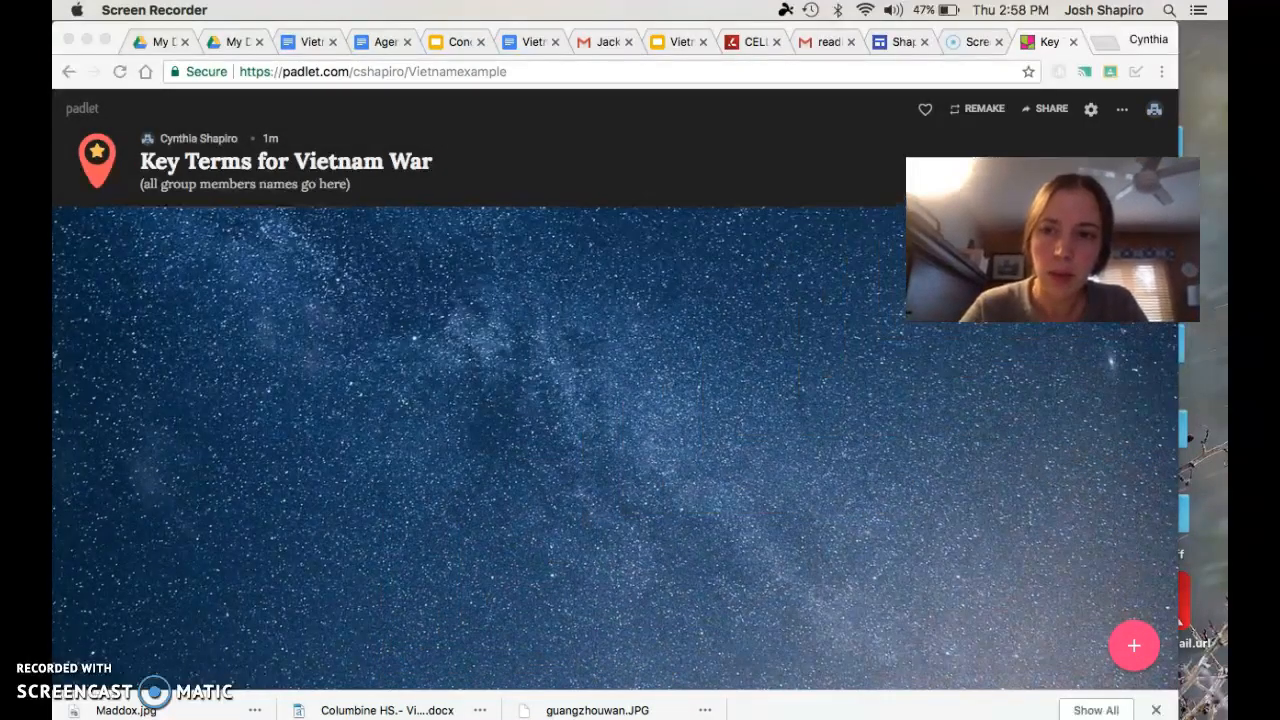
Add a post titled "My Lai Massacre" in the upper-left area of the board, leaving its description empty
left_click(1133, 646)
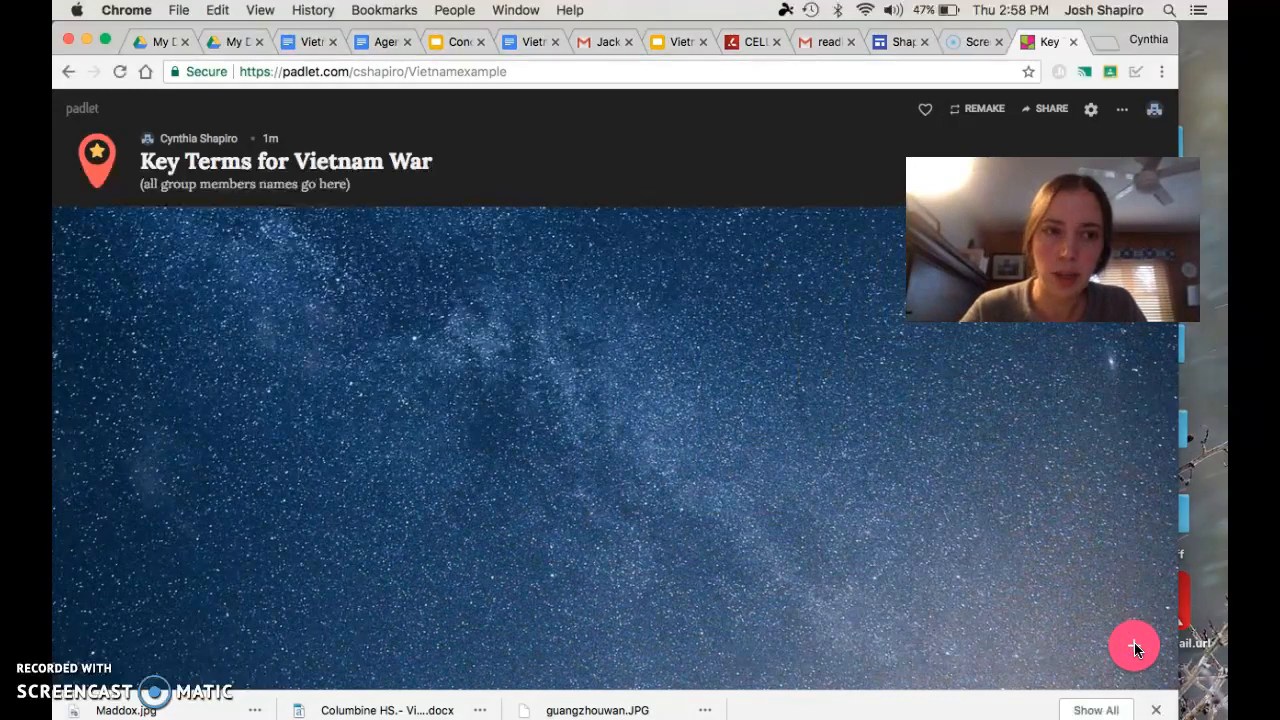
left_click(1133, 646)
left_click_drag(144, 321, 215, 305)
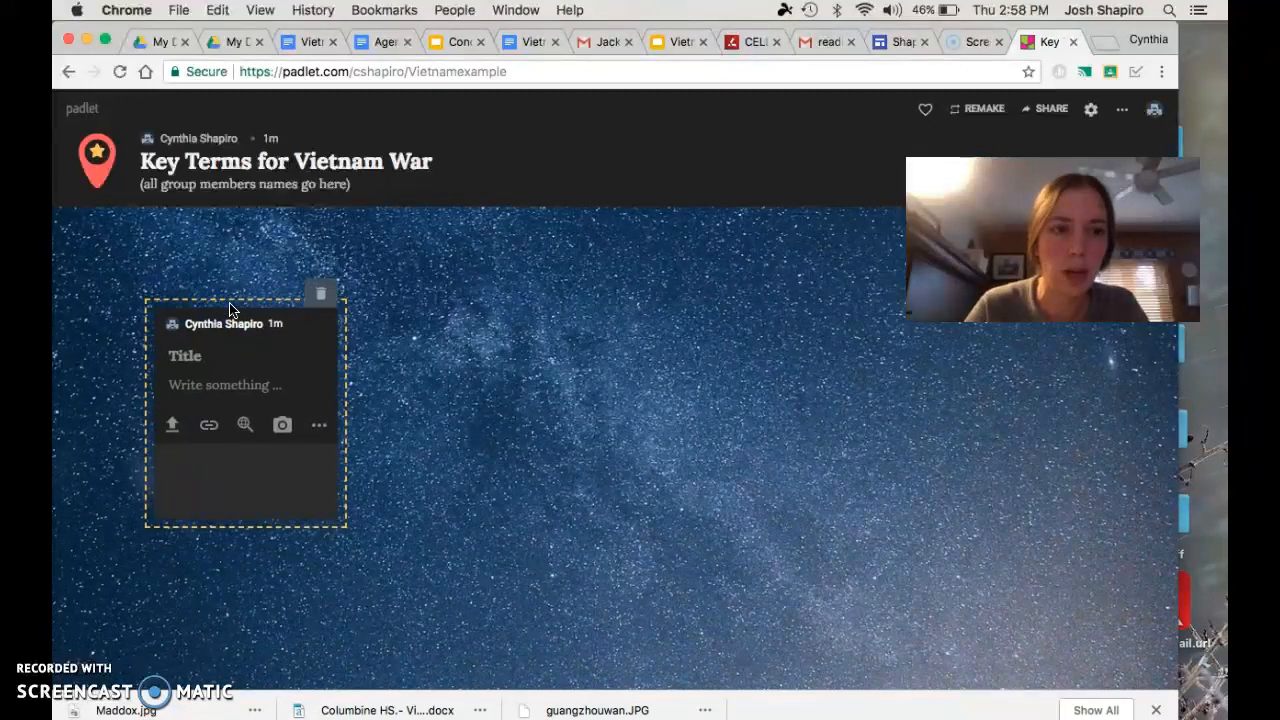
left_click_drag(230, 310, 217, 274)
left_click(197, 298)
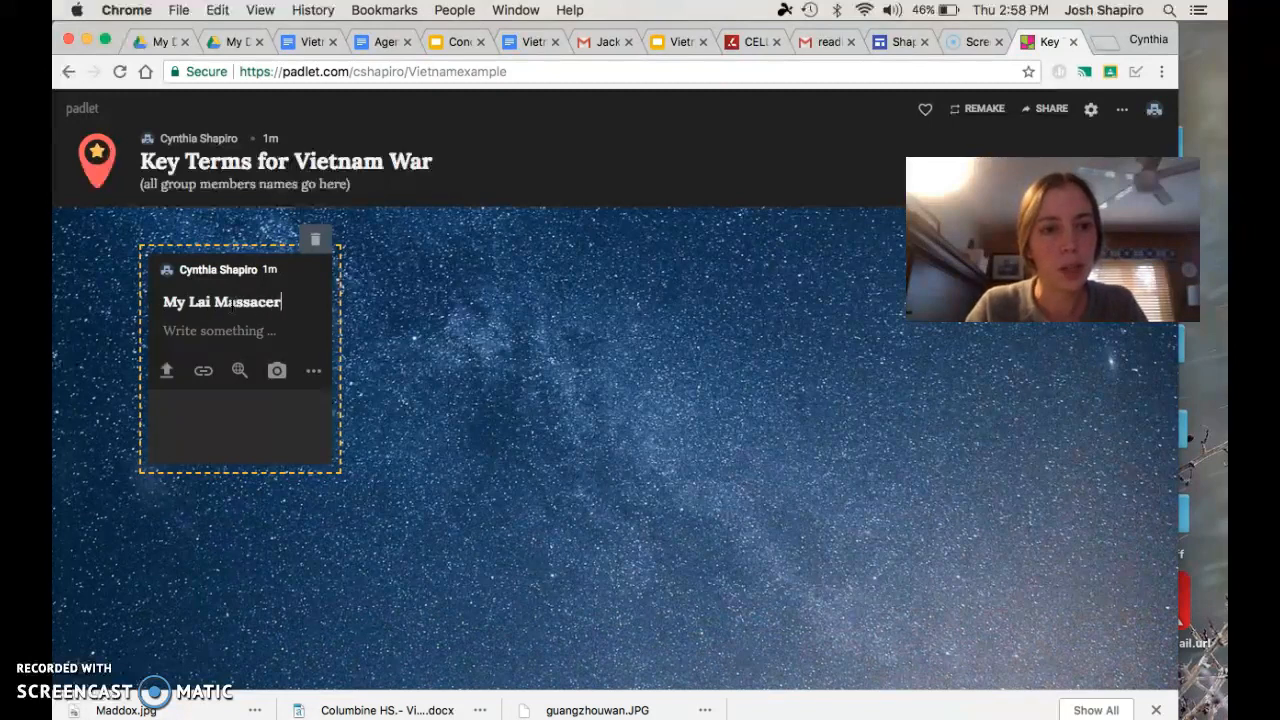
left_click(211, 338)
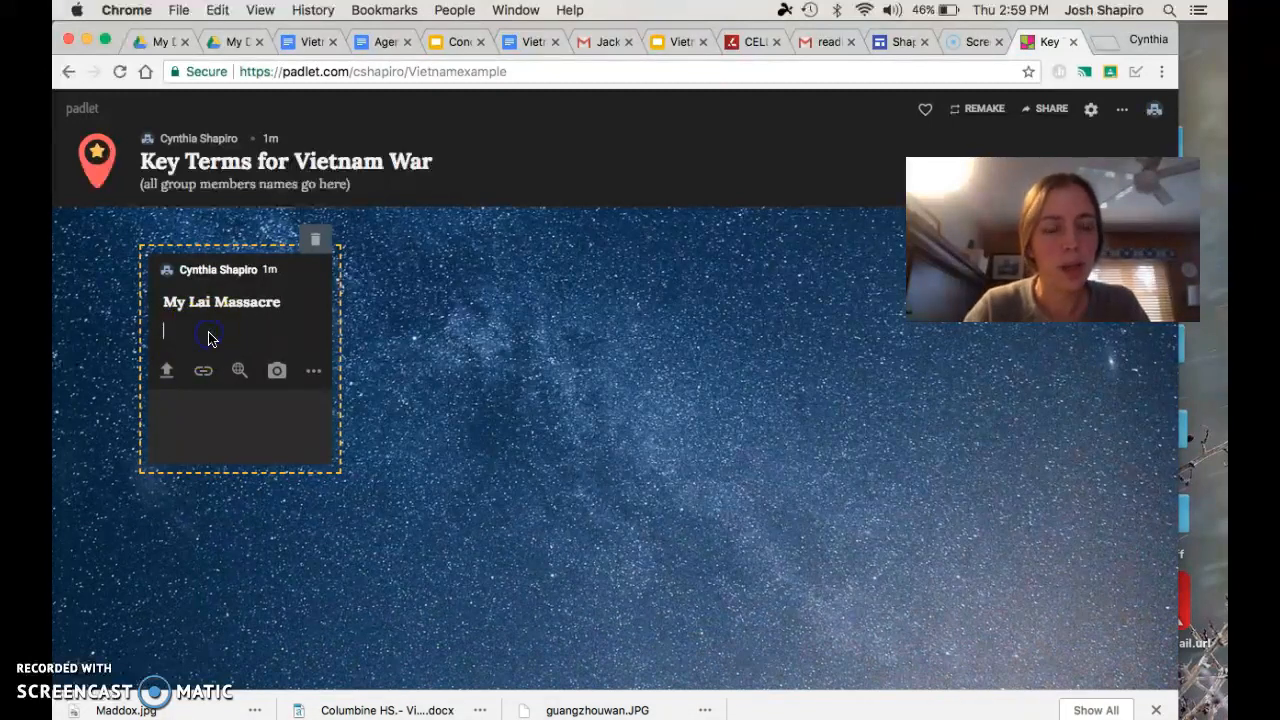
left_click(284, 306)
left_click(246, 334)
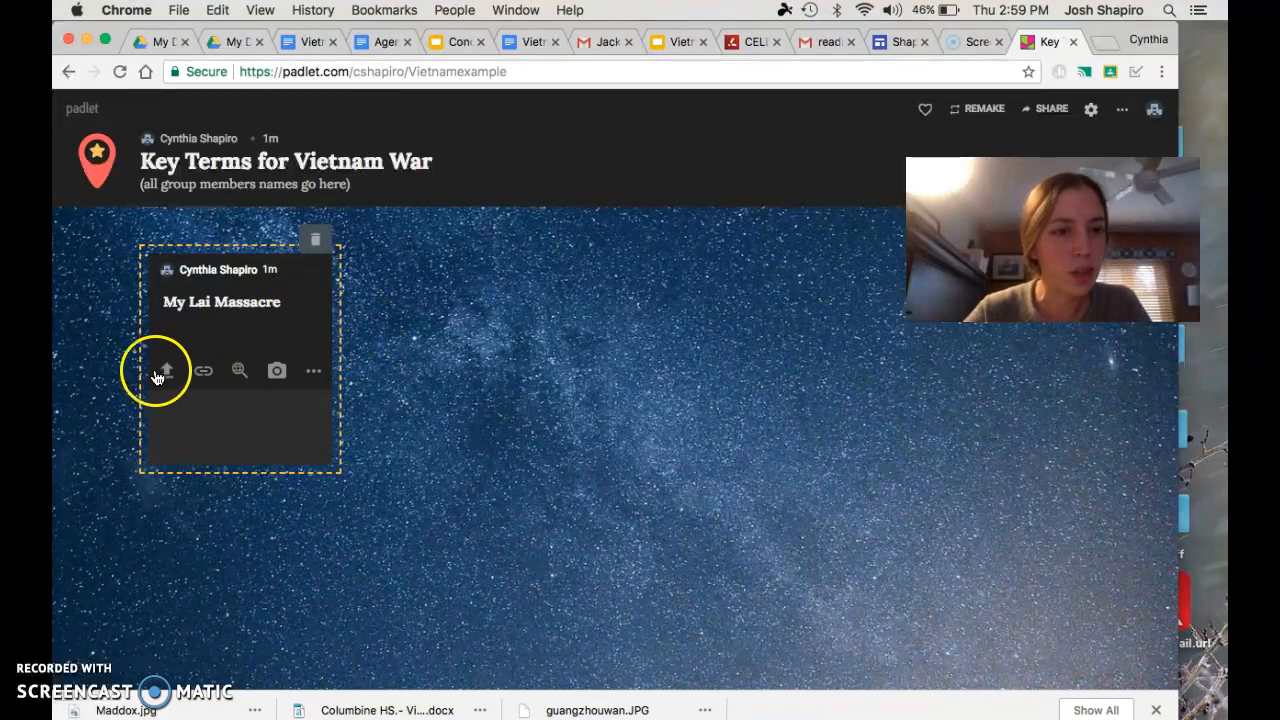
Examine the post's URL and camera attachment options, closing each without adding anything
left_click(204, 373)
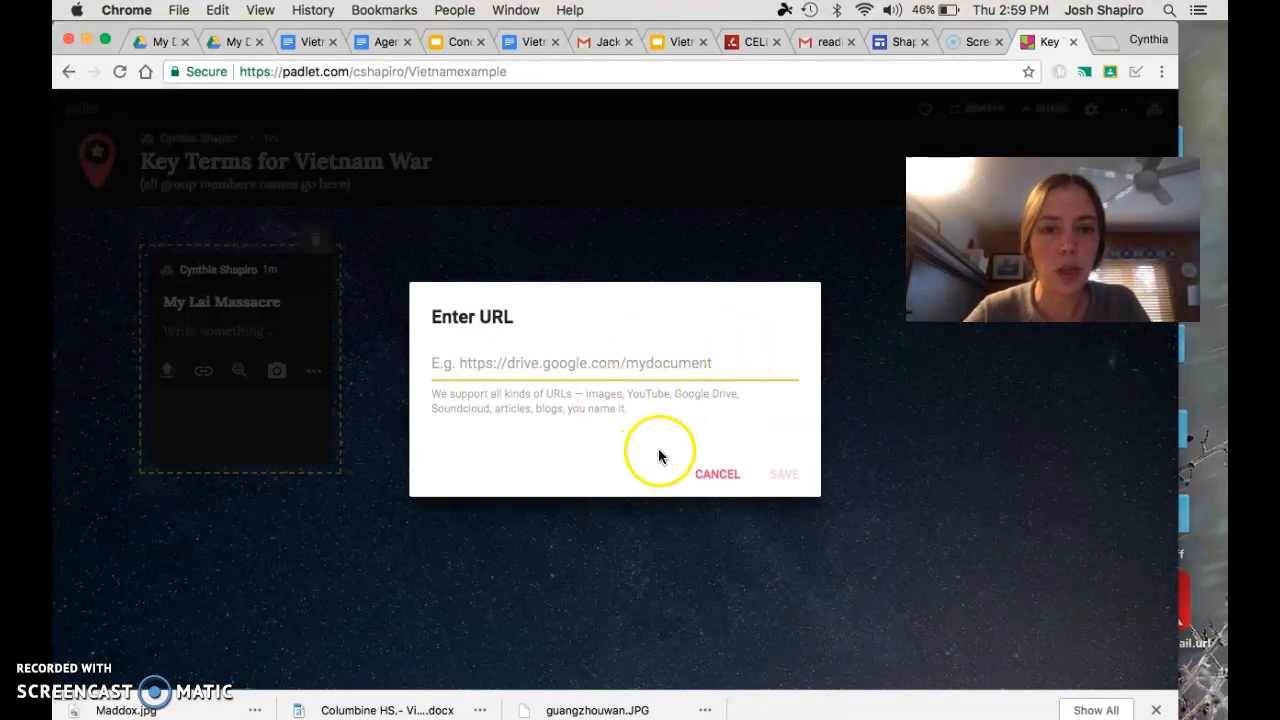
left_click(716, 476)
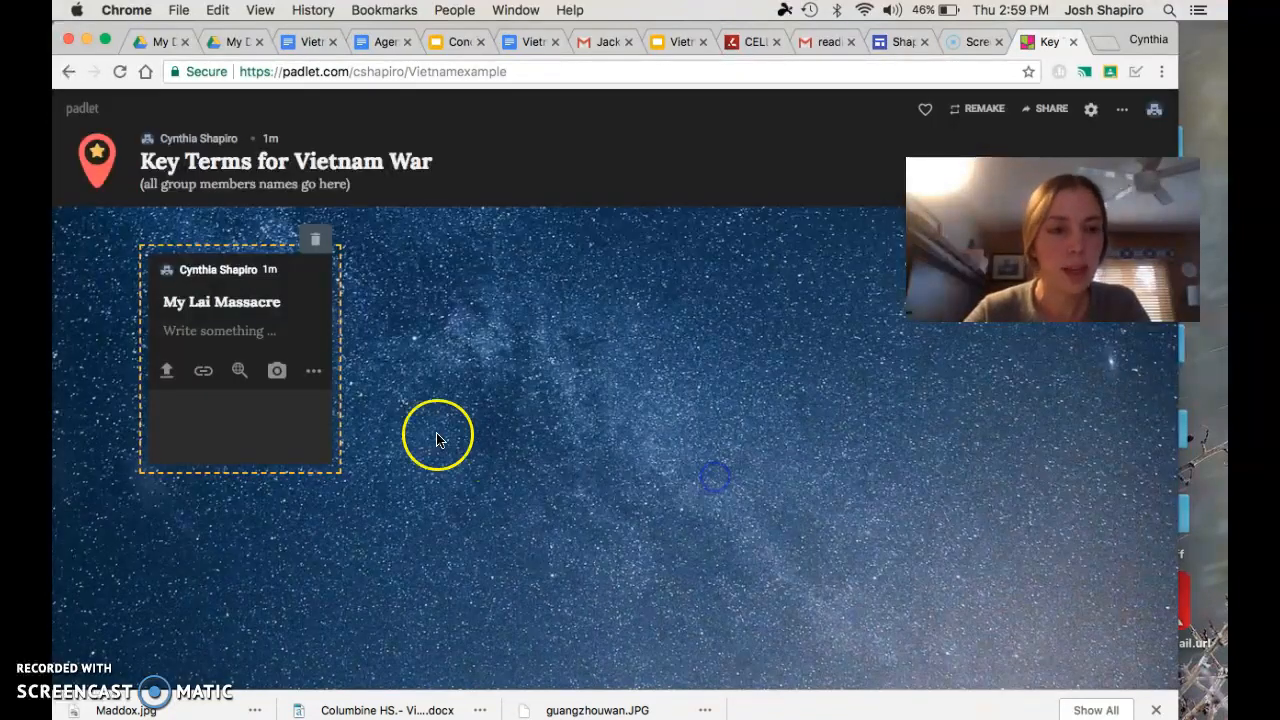
left_click(279, 373)
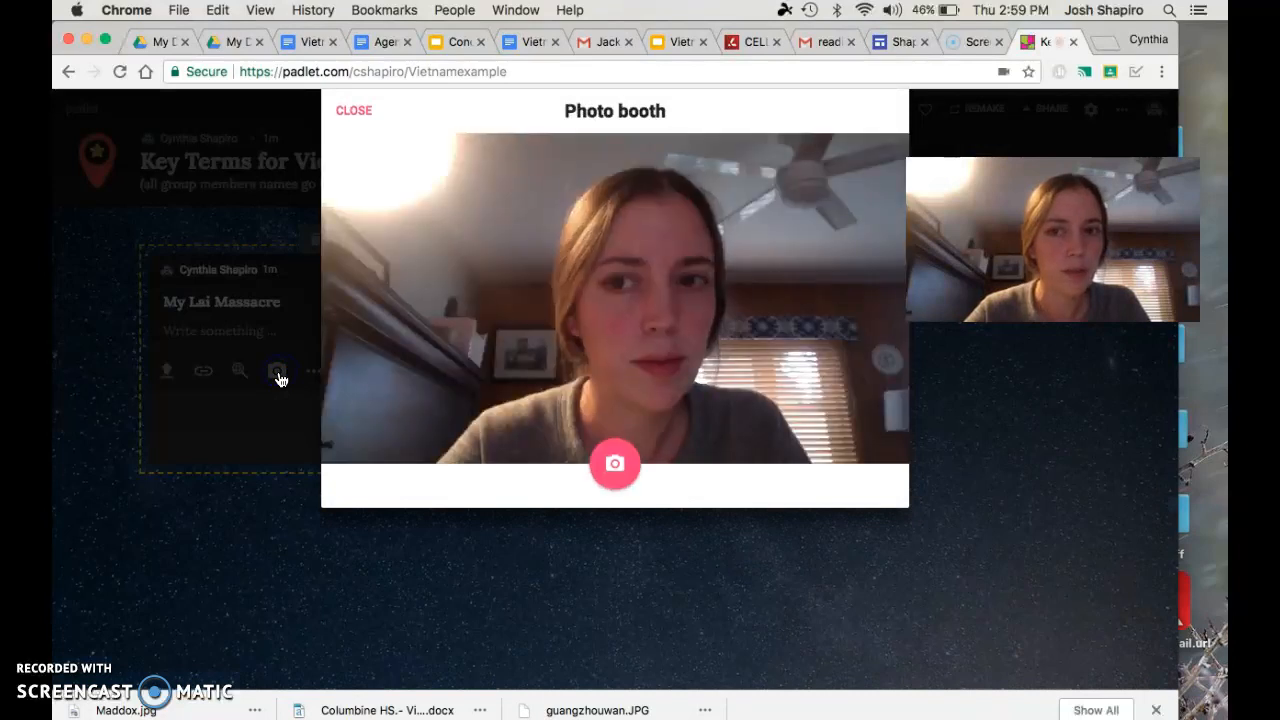
left_click(350, 110)
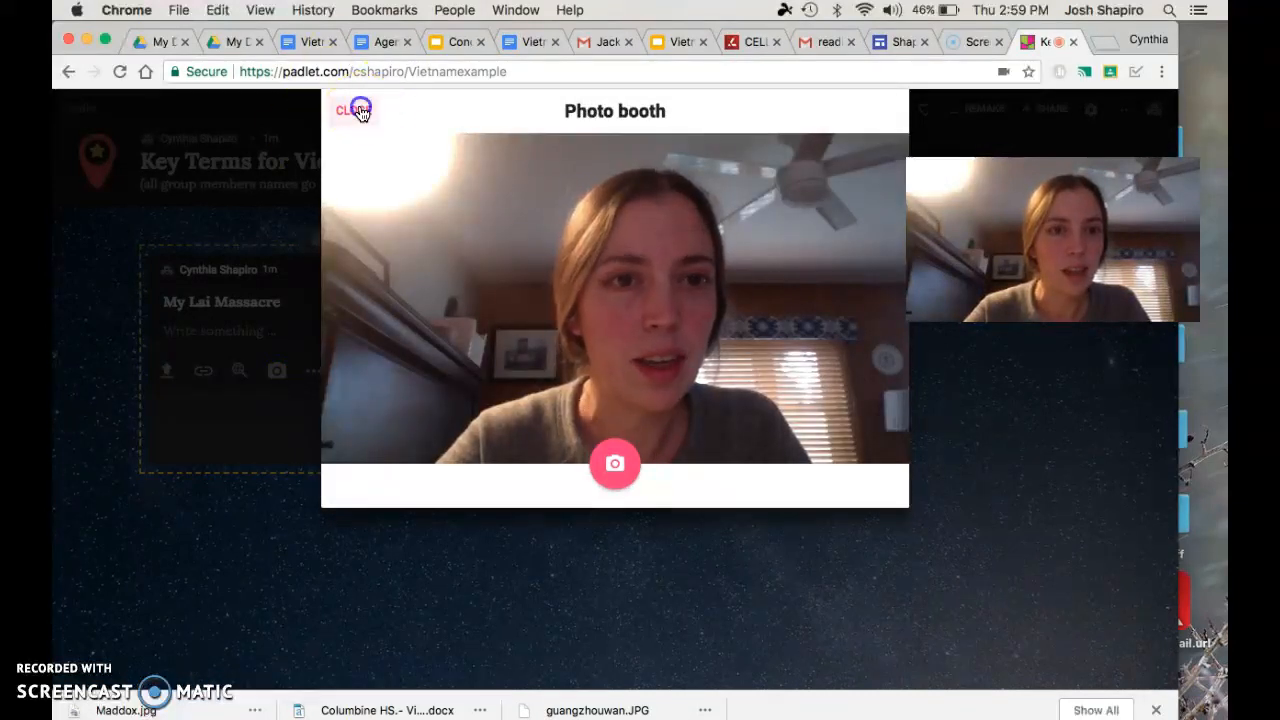
Attach the 3072x2120 burning-house image from the Google image results for My Lai Massacre and finish the post
left_click(312, 372)
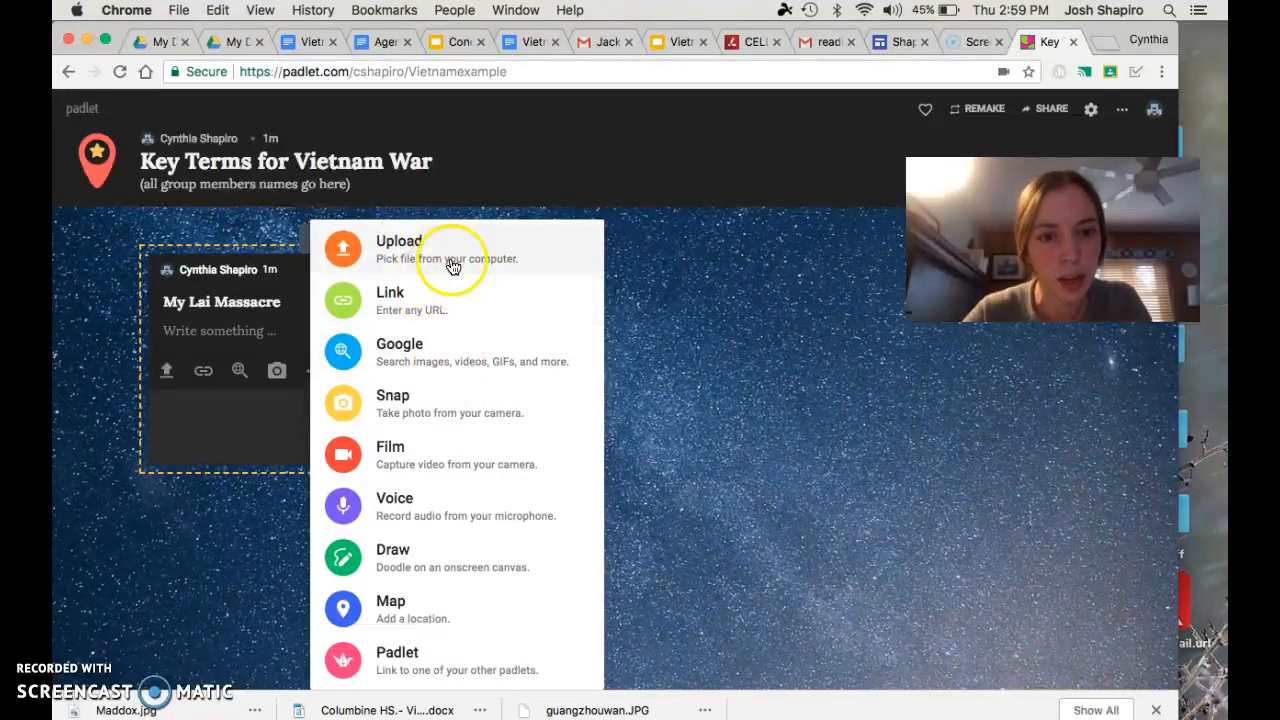
left_click(439, 356)
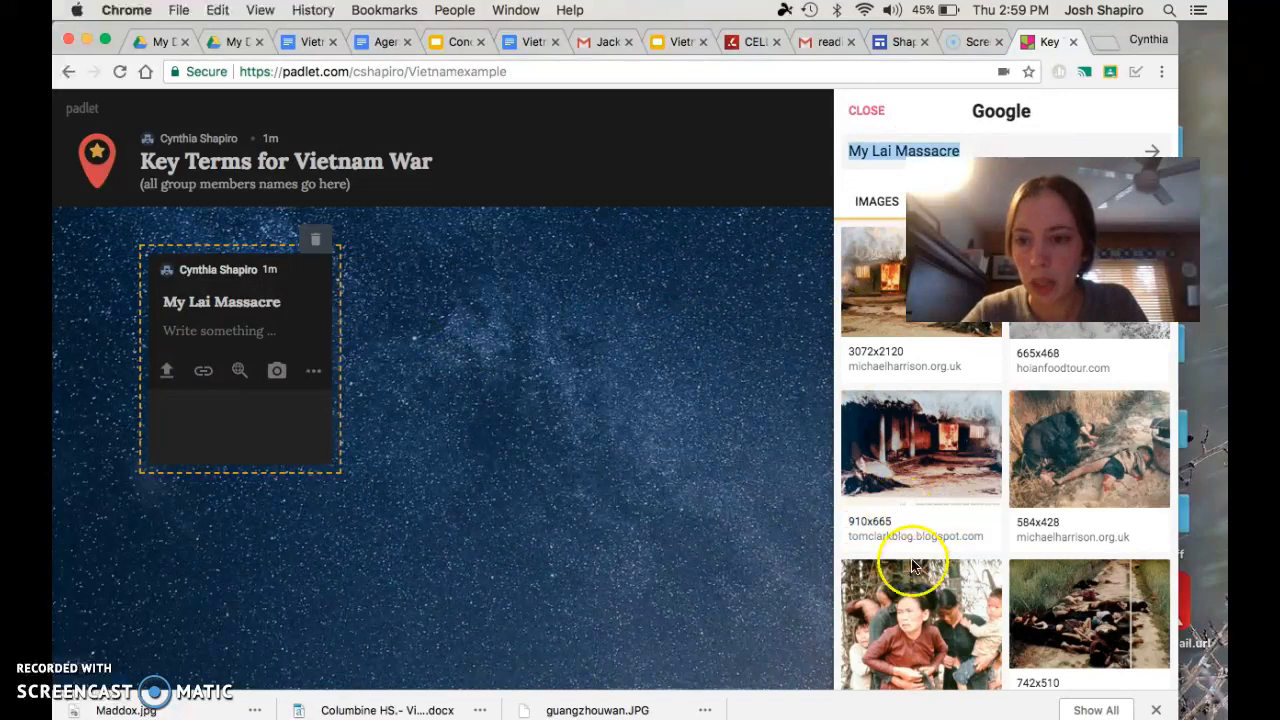
scroll(913, 576, "down", 3)
scroll(913, 576, "down", 7)
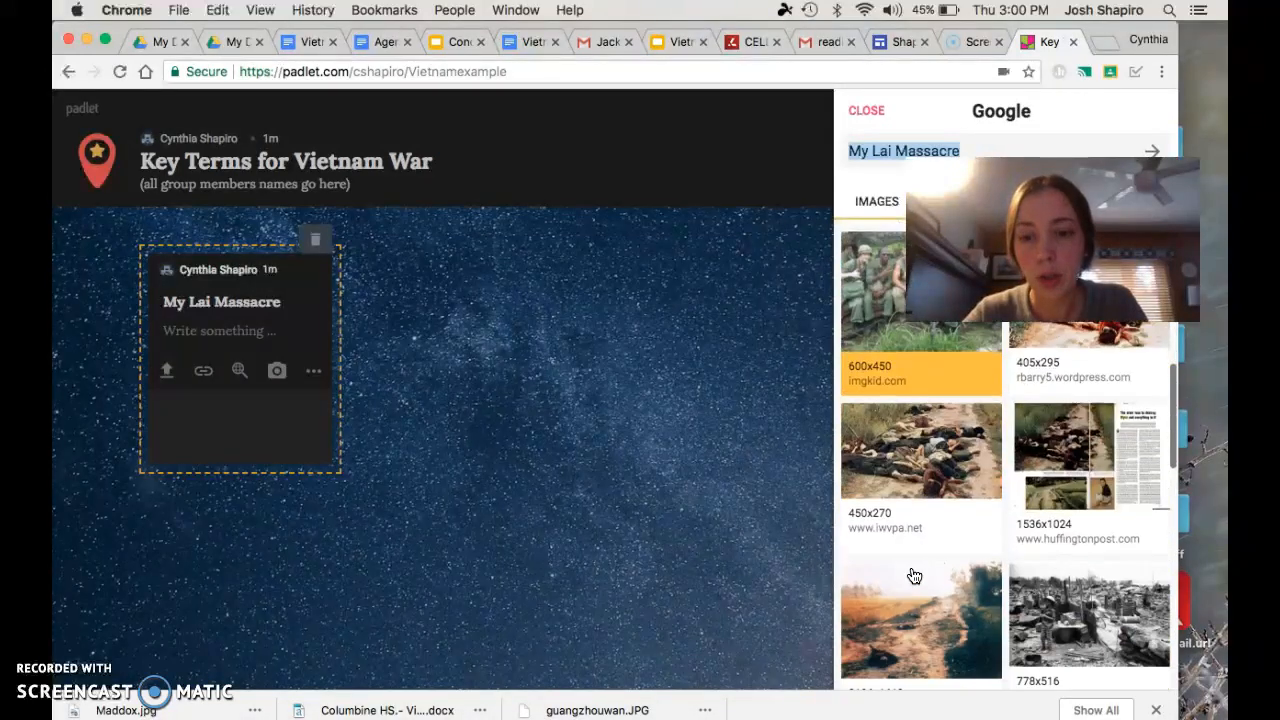
scroll(913, 576, "down", 5)
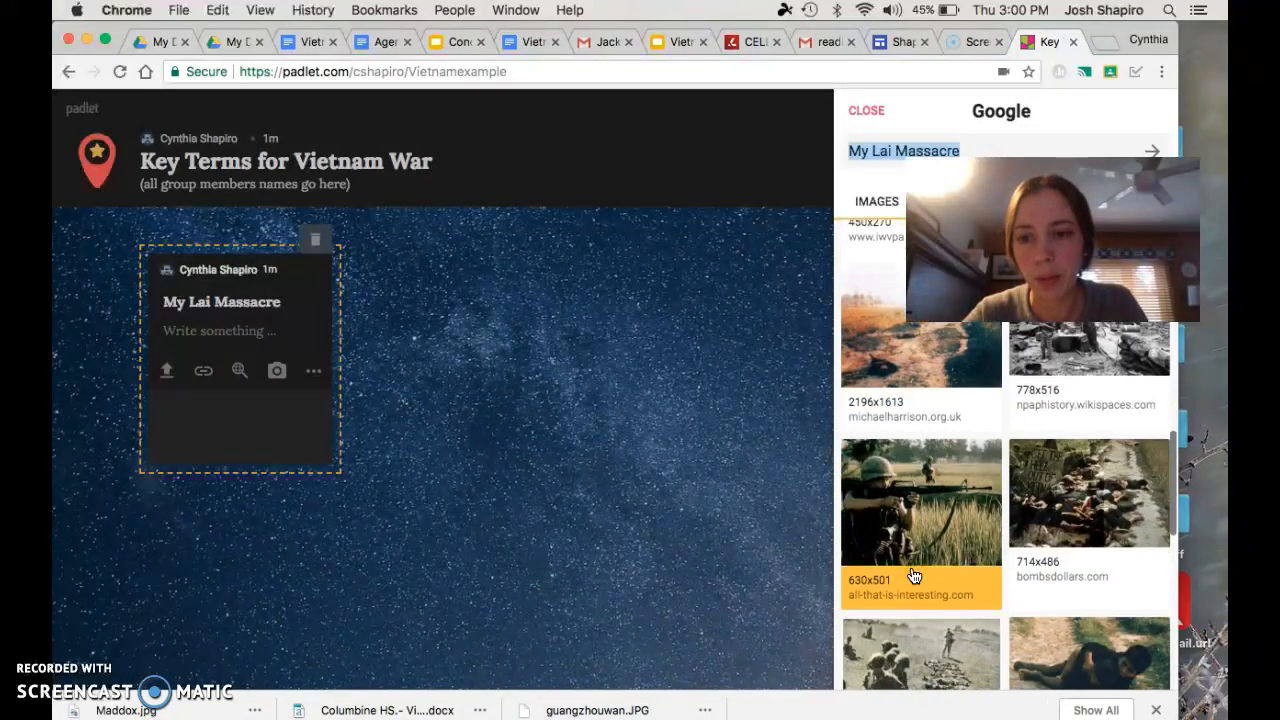
scroll(913, 576, "down", 2)
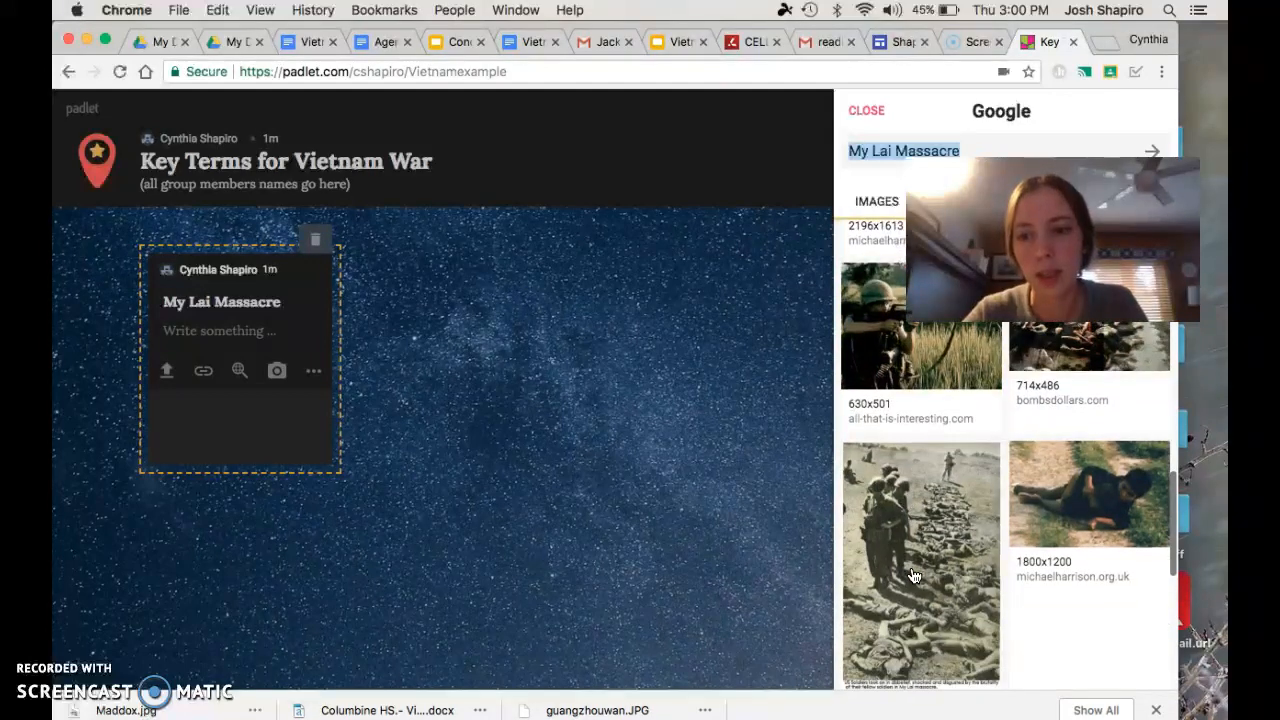
scroll(913, 576, "down", 5)
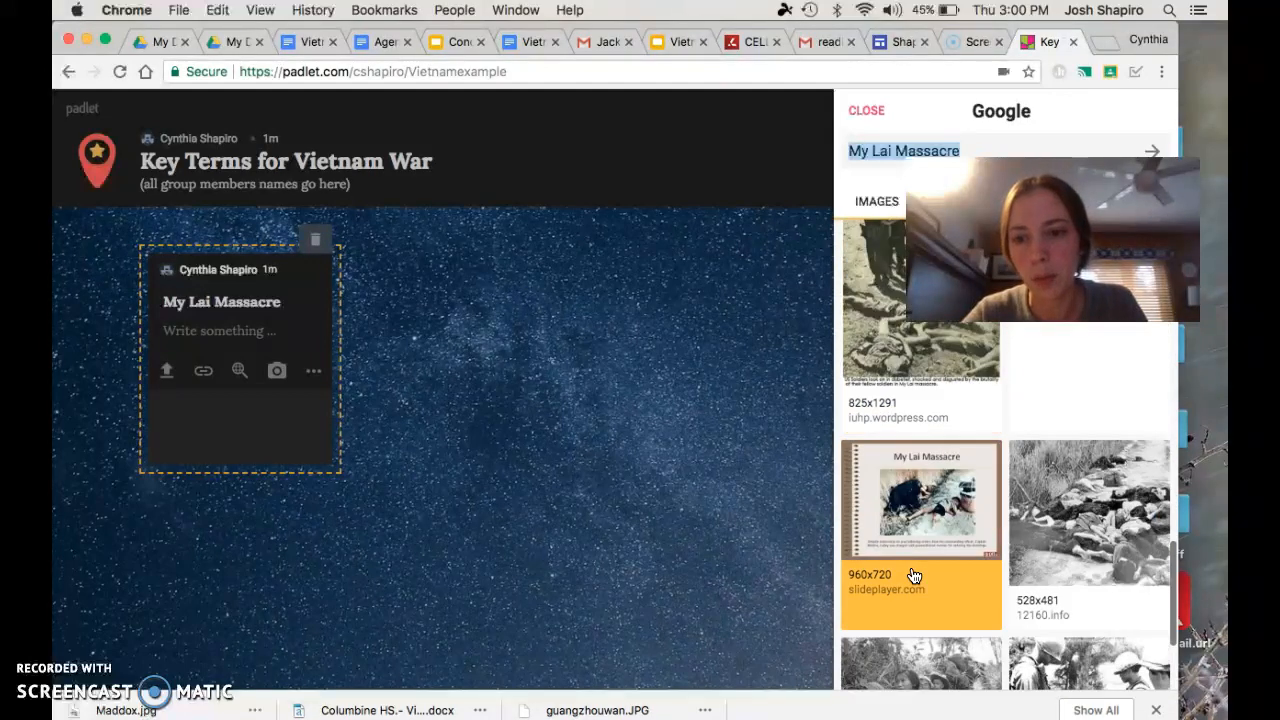
scroll(913, 576, "up", 10)
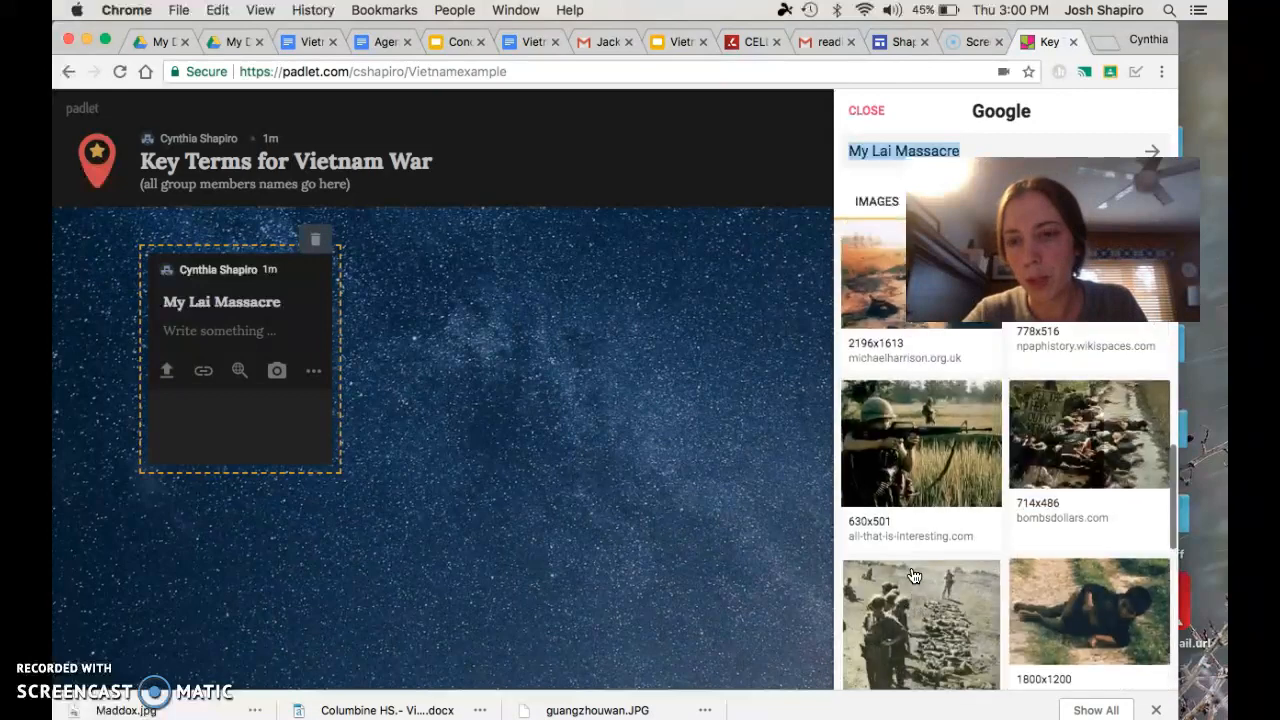
scroll(913, 576, "up", 5)
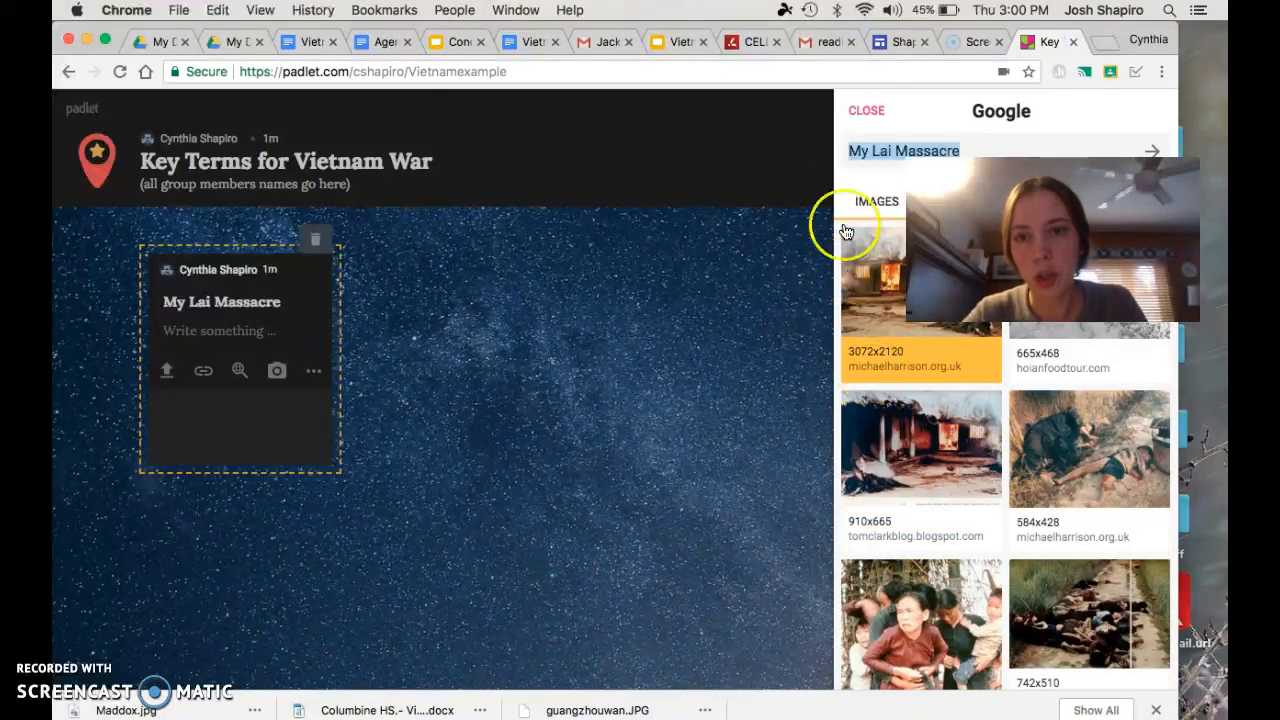
left_click(860, 302)
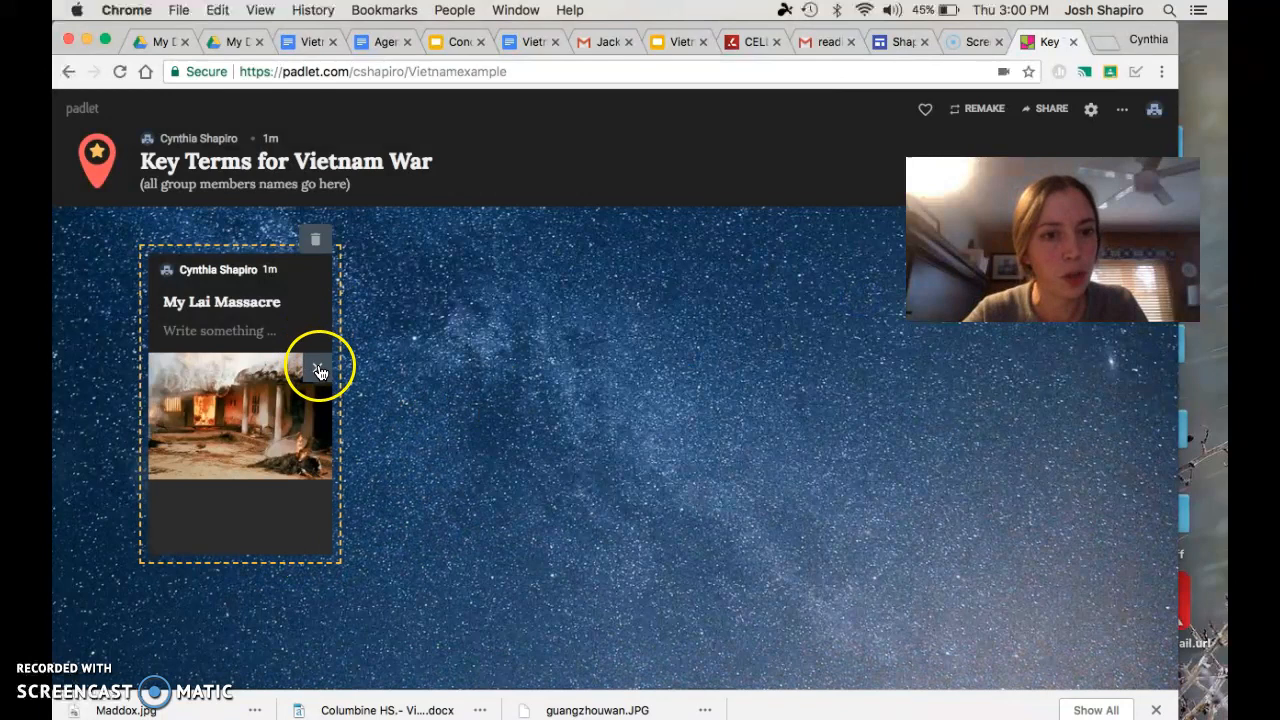
left_click(397, 496)
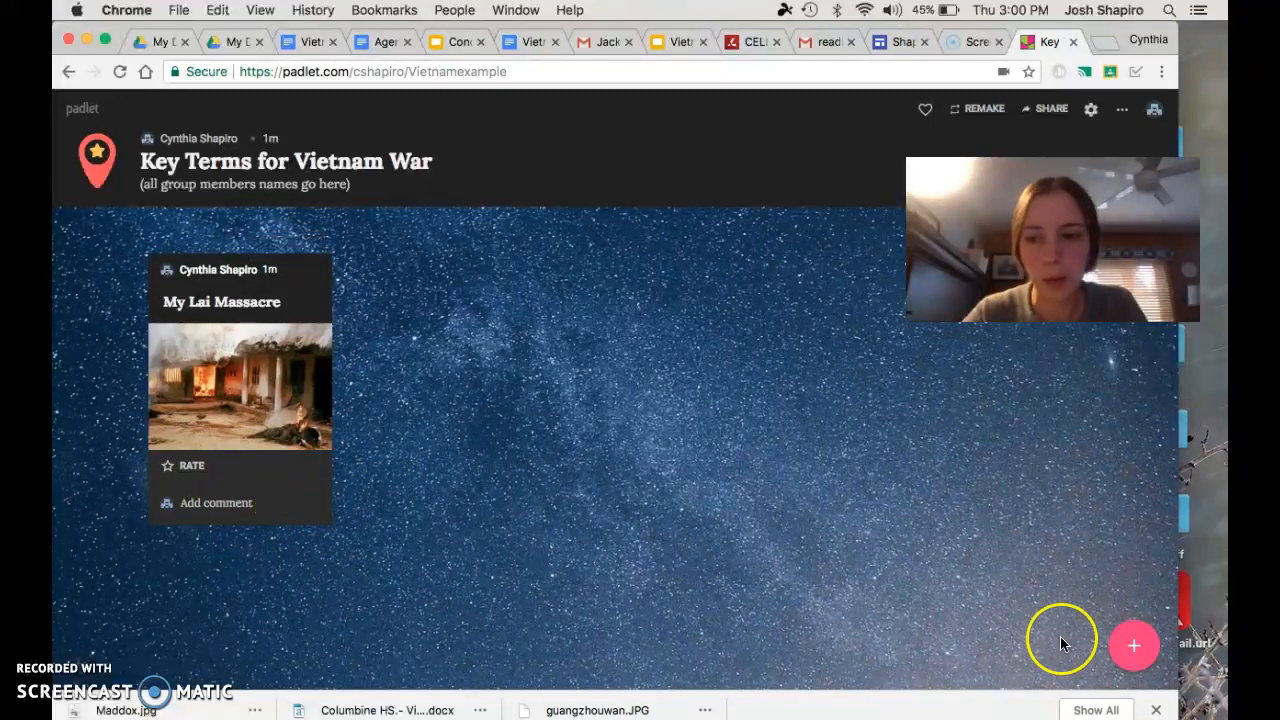
Add a second post beside the My Lai Massacre post and title it "Gulf of Tonkin Resolution"
left_click(1133, 647)
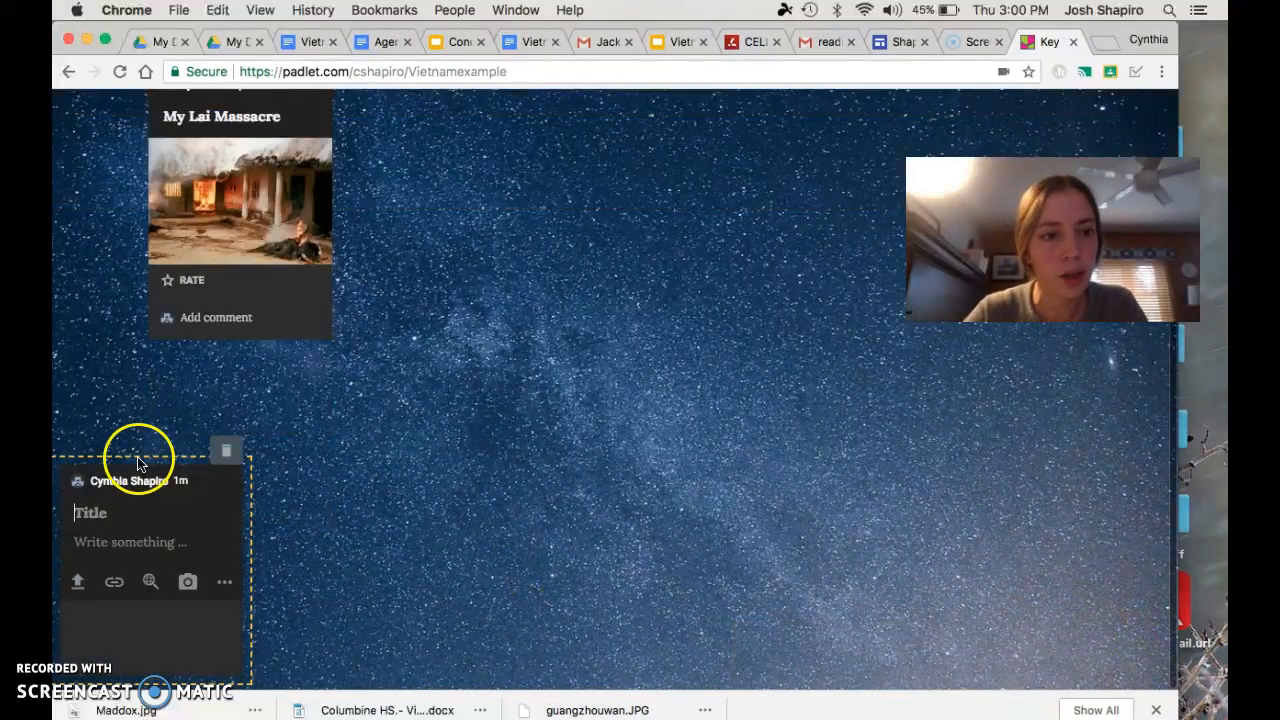
left_click_drag(130, 468, 449, 391)
left_click(440, 440)
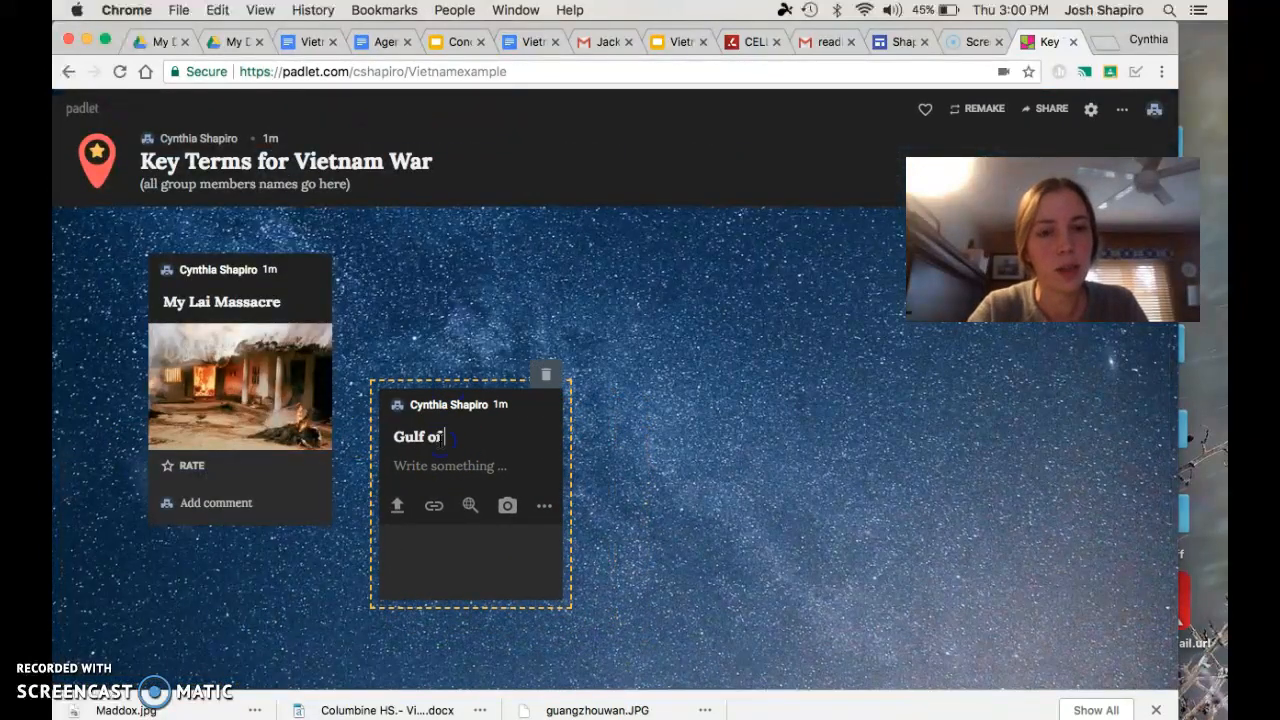
type("Gulf of Tonkin R")
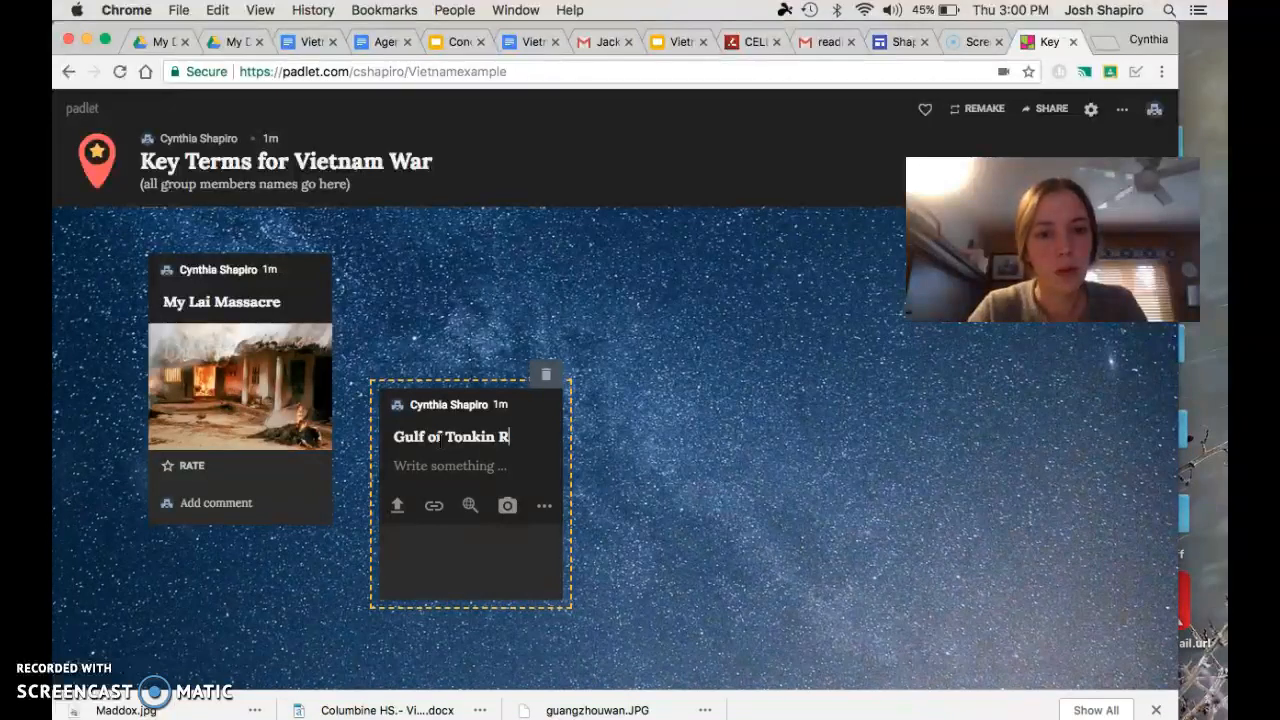
type("esolution")
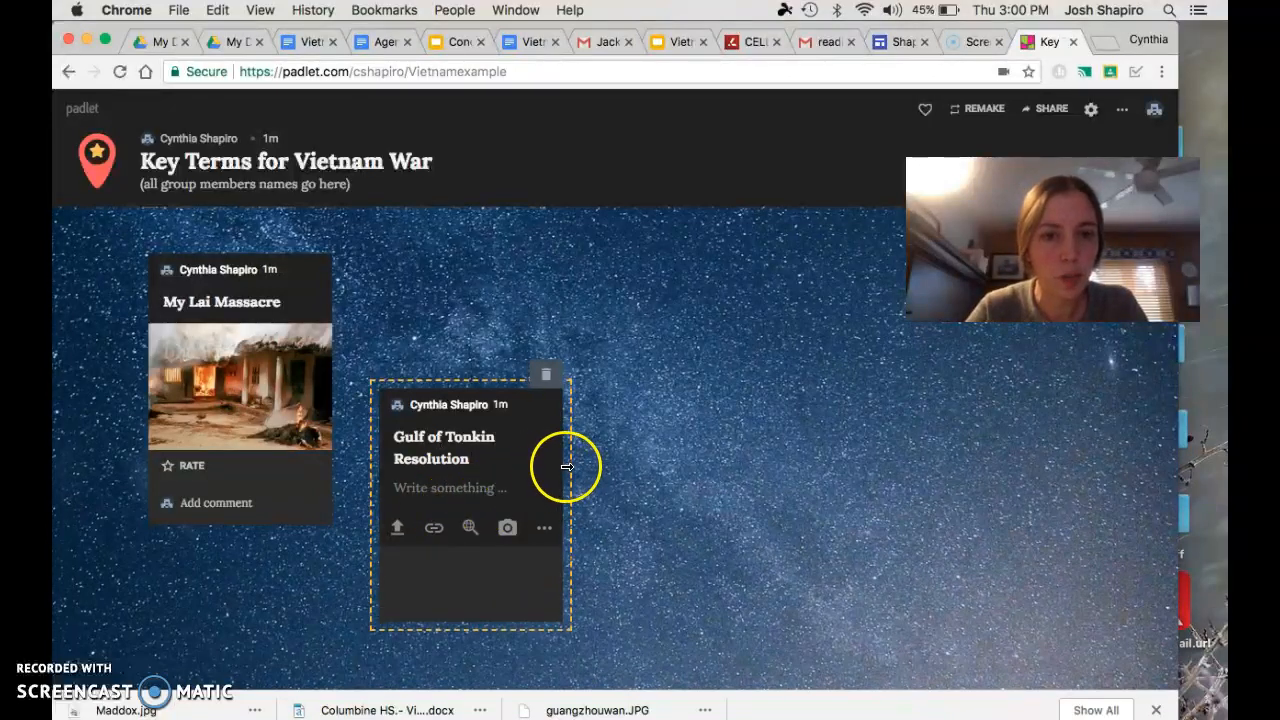
Widen the Gulf of Tonkin Resolution post so its title fits on one line, and finish it without a description
left_click_drag(572, 466, 703, 440)
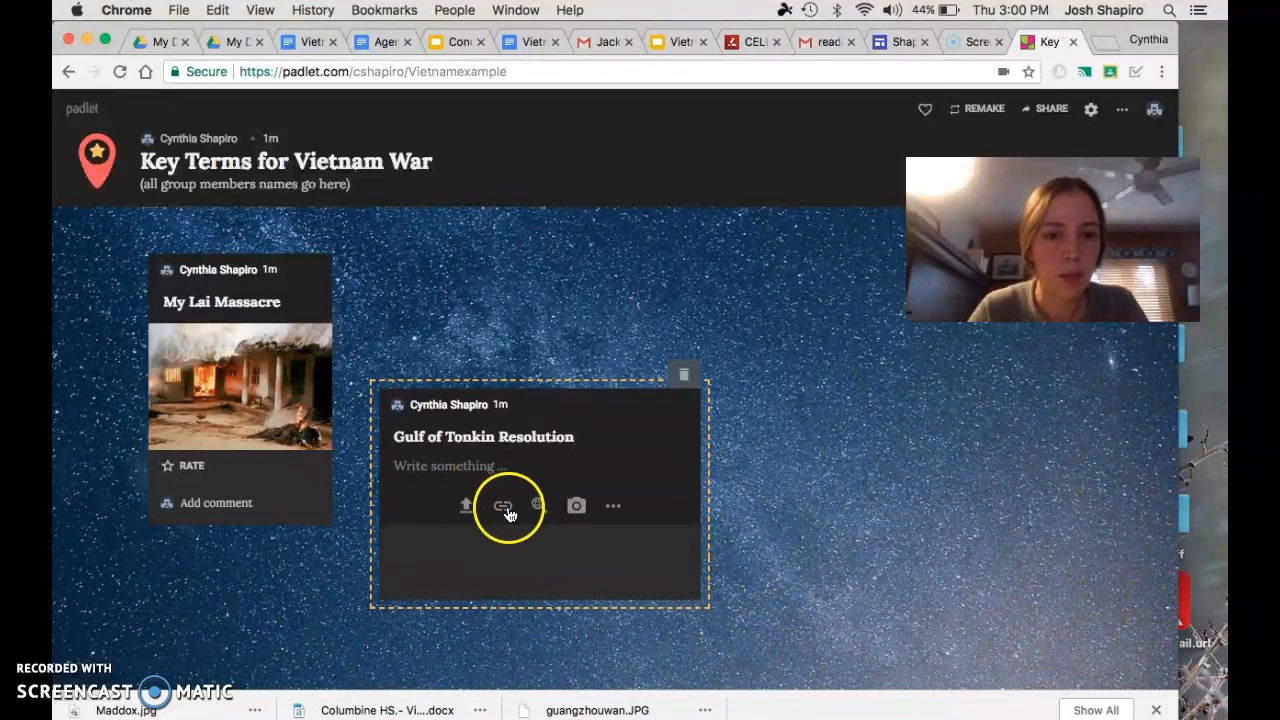
left_click(475, 468)
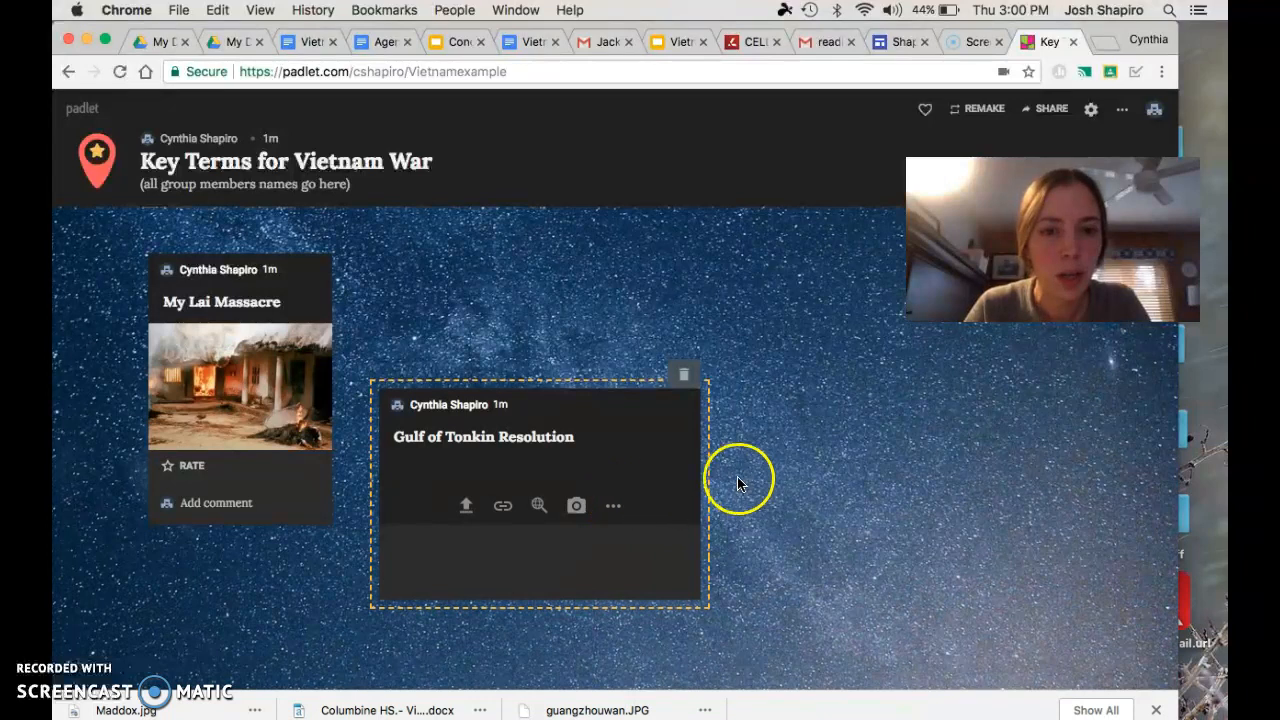
left_click(806, 472)
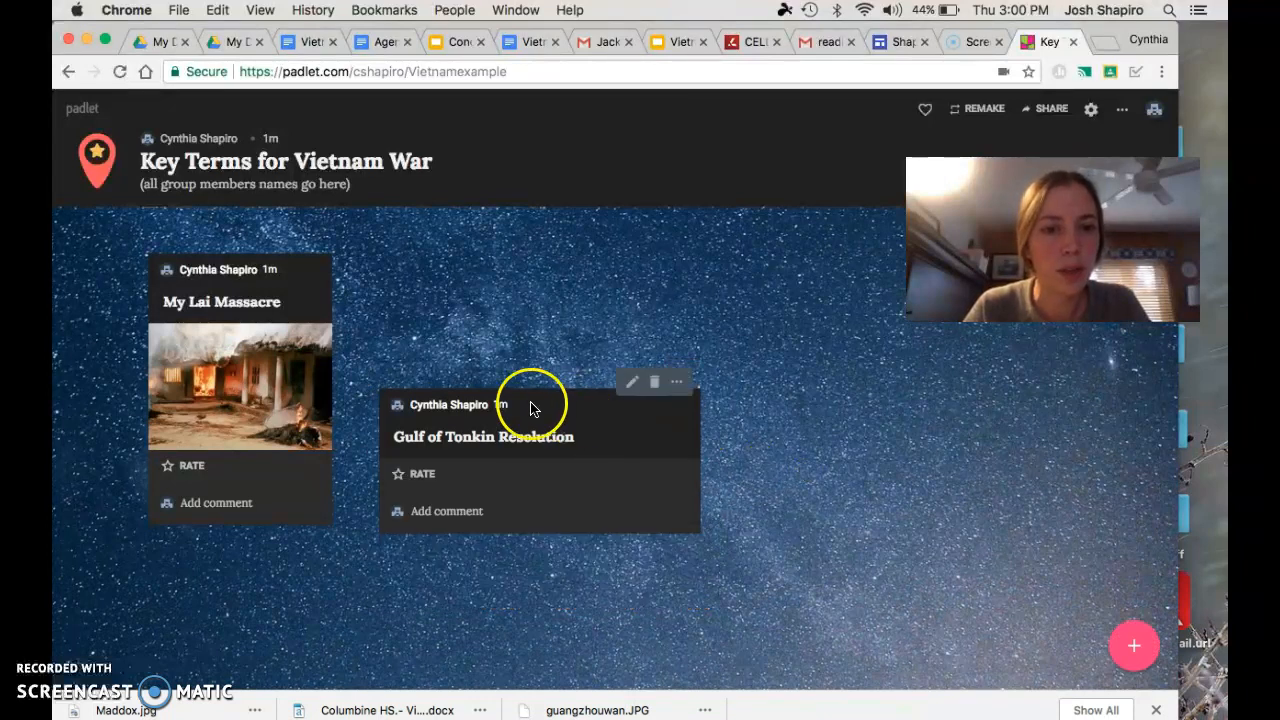
Connect the Gulf of Tonkin Resolution post to My Lai Massacre with the label "Two instances of US gov't withholding info" and move it farther away
left_click(677, 386)
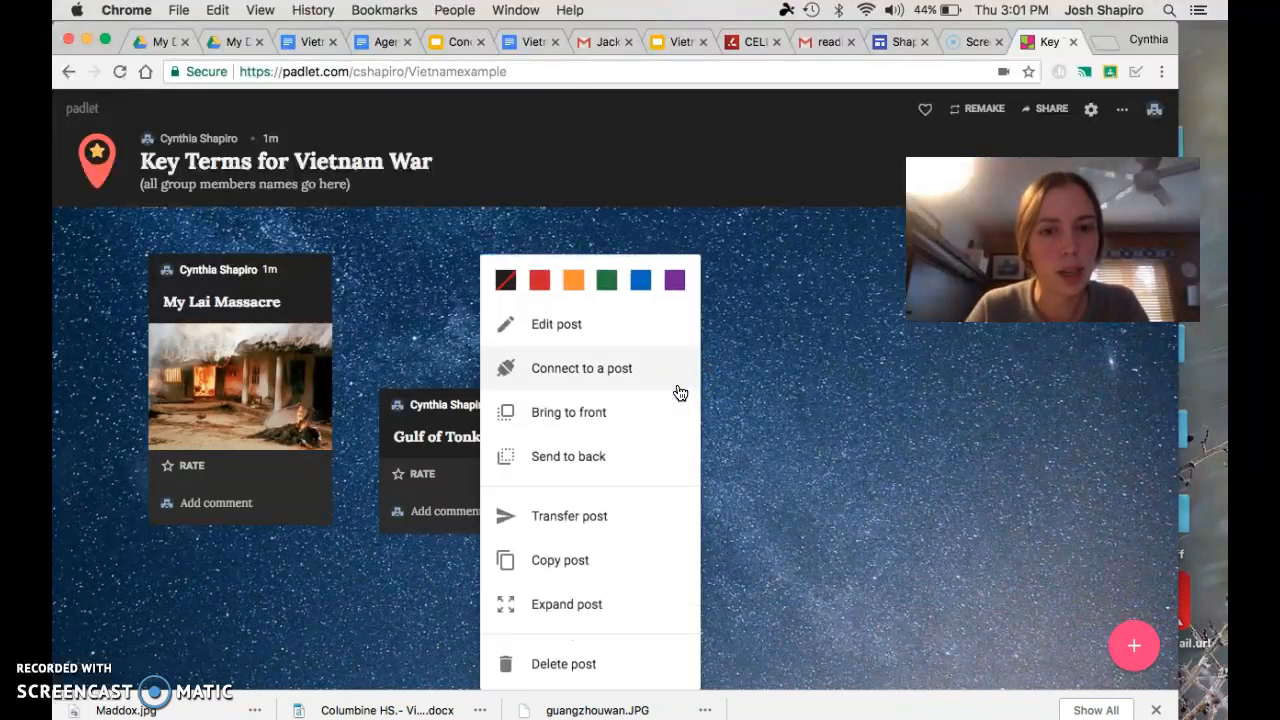
left_click(791, 411)
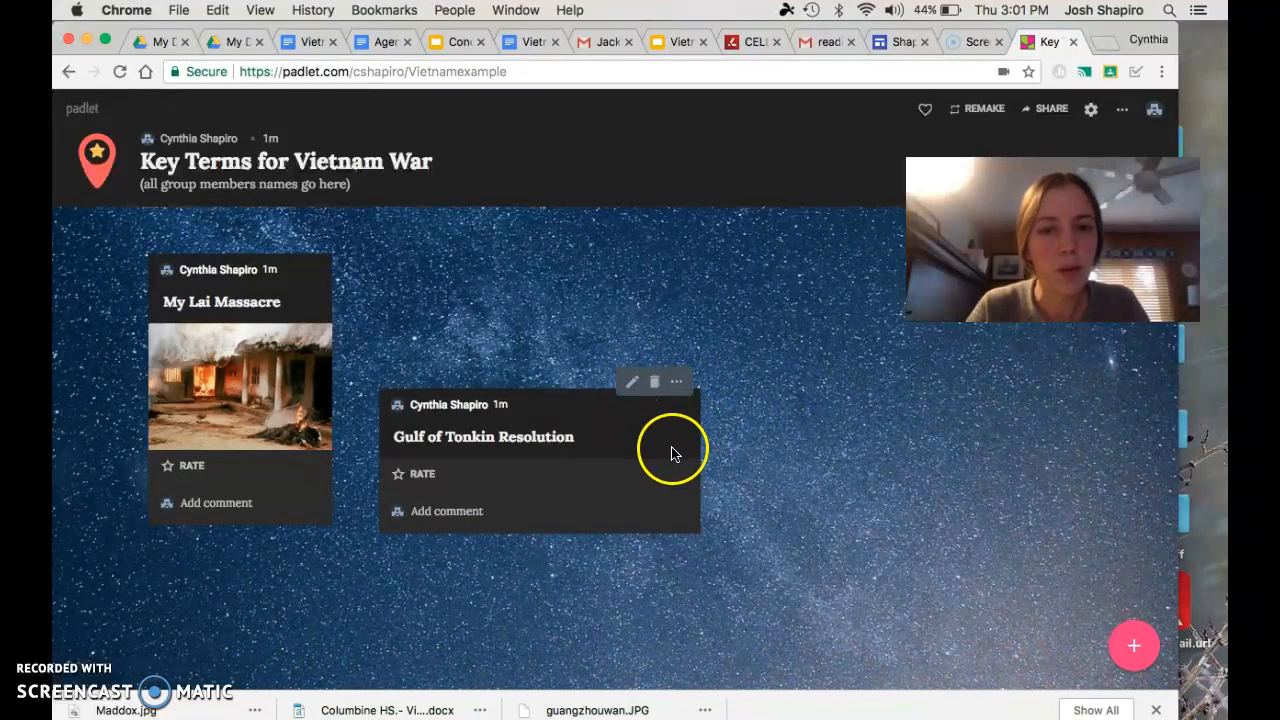
left_click(678, 384)
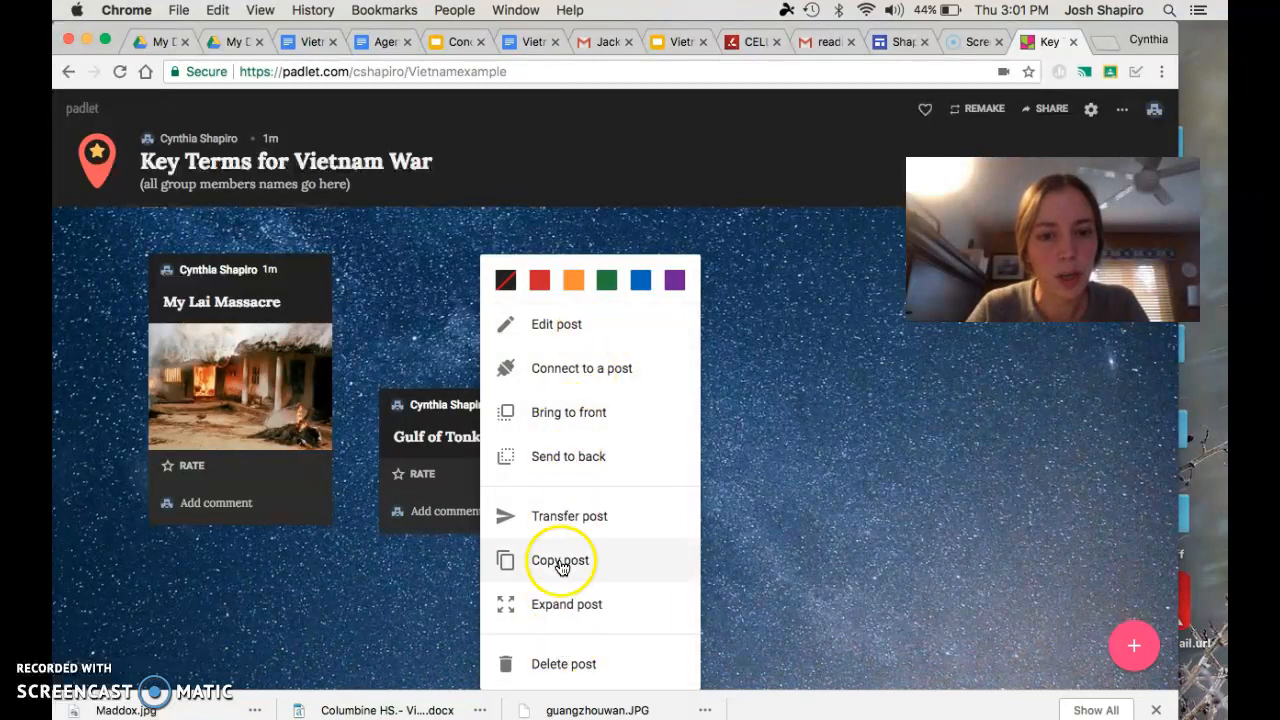
left_click(550, 374)
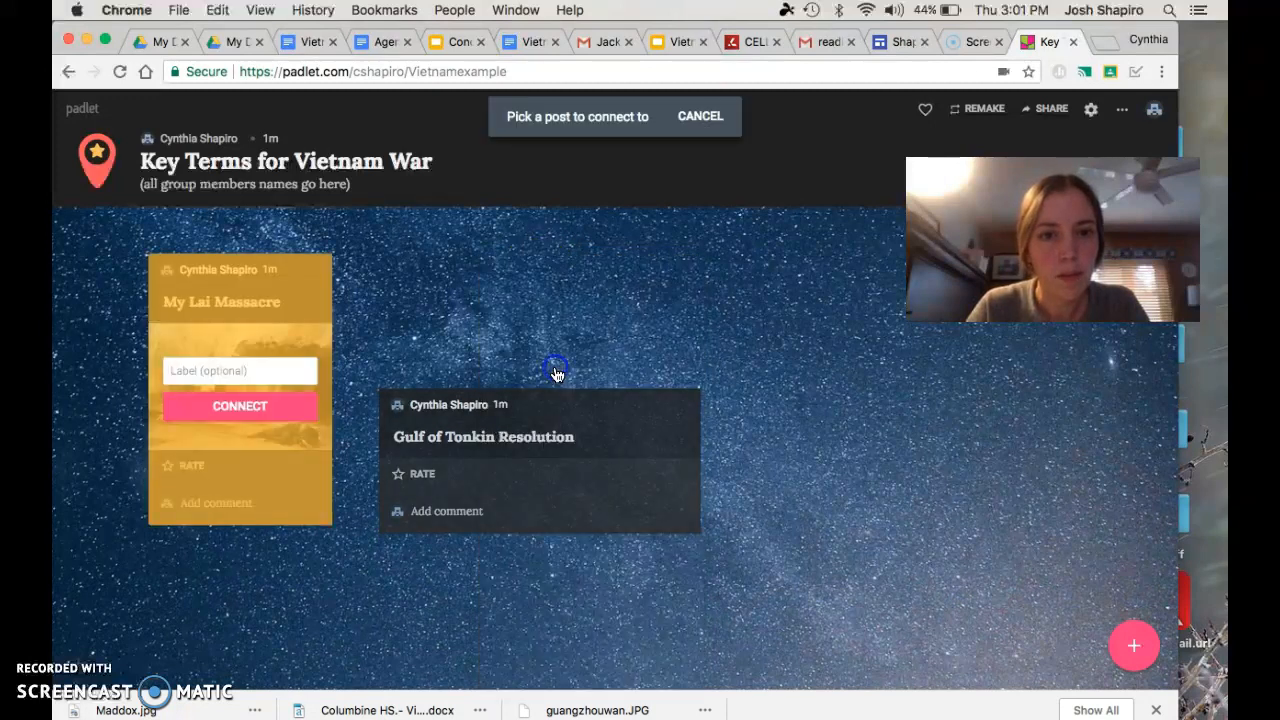
left_click(240, 370)
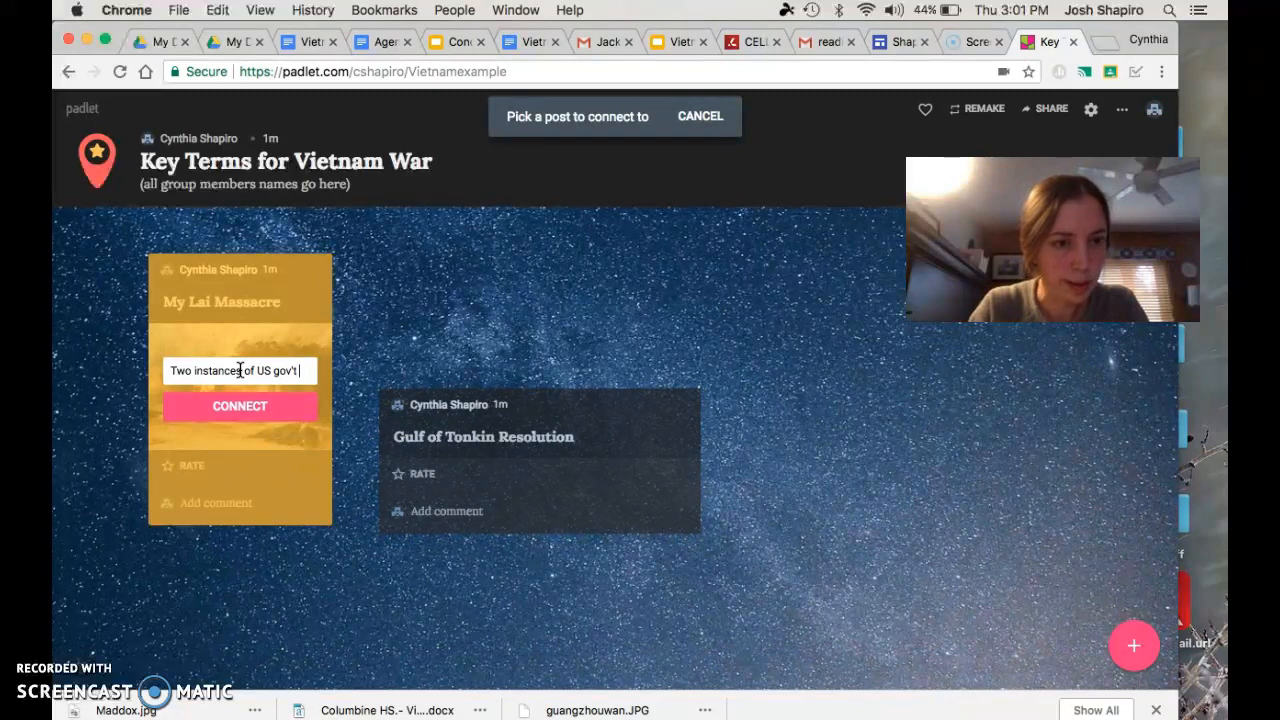
type("ithho")
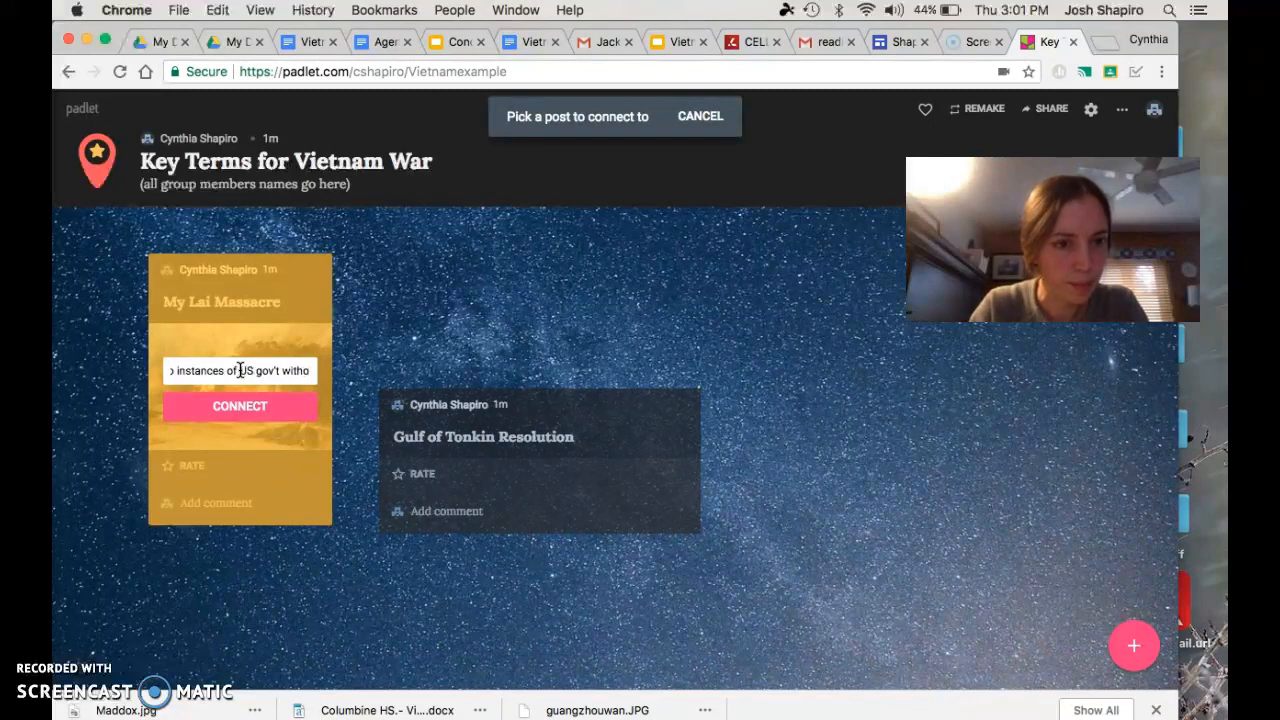
type("lding info")
left_click(238, 383)
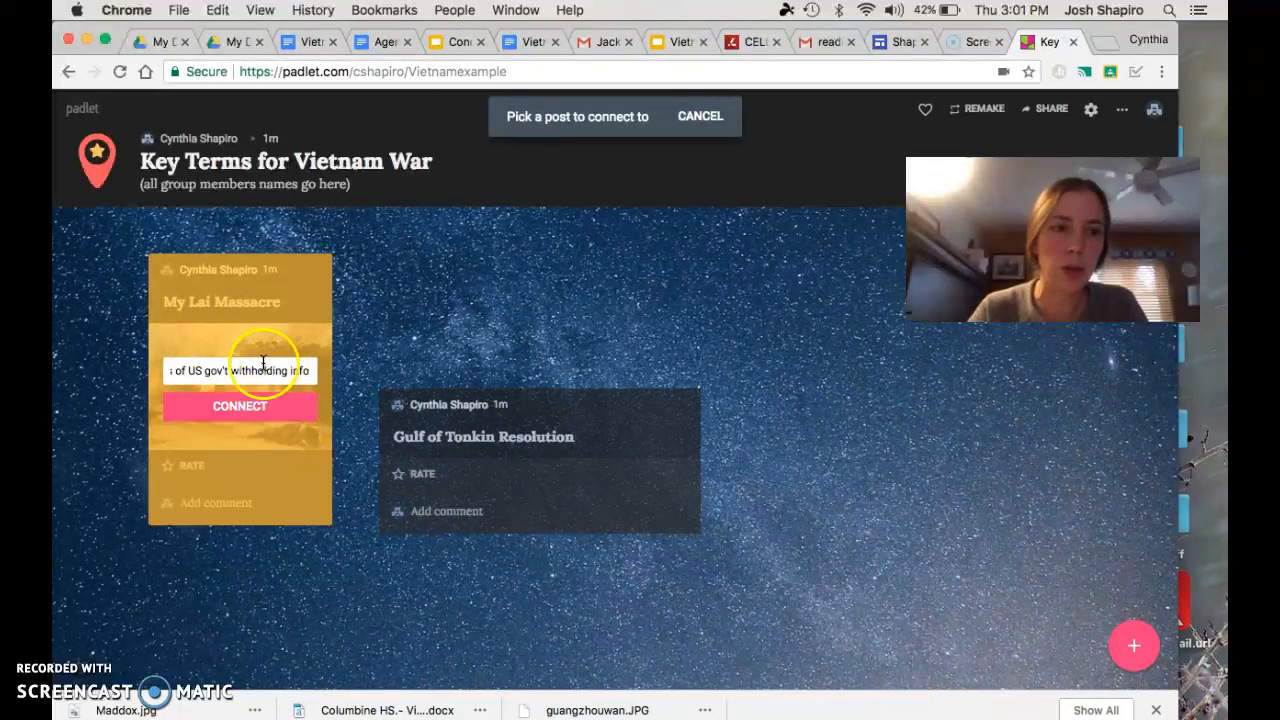
left_click(229, 414)
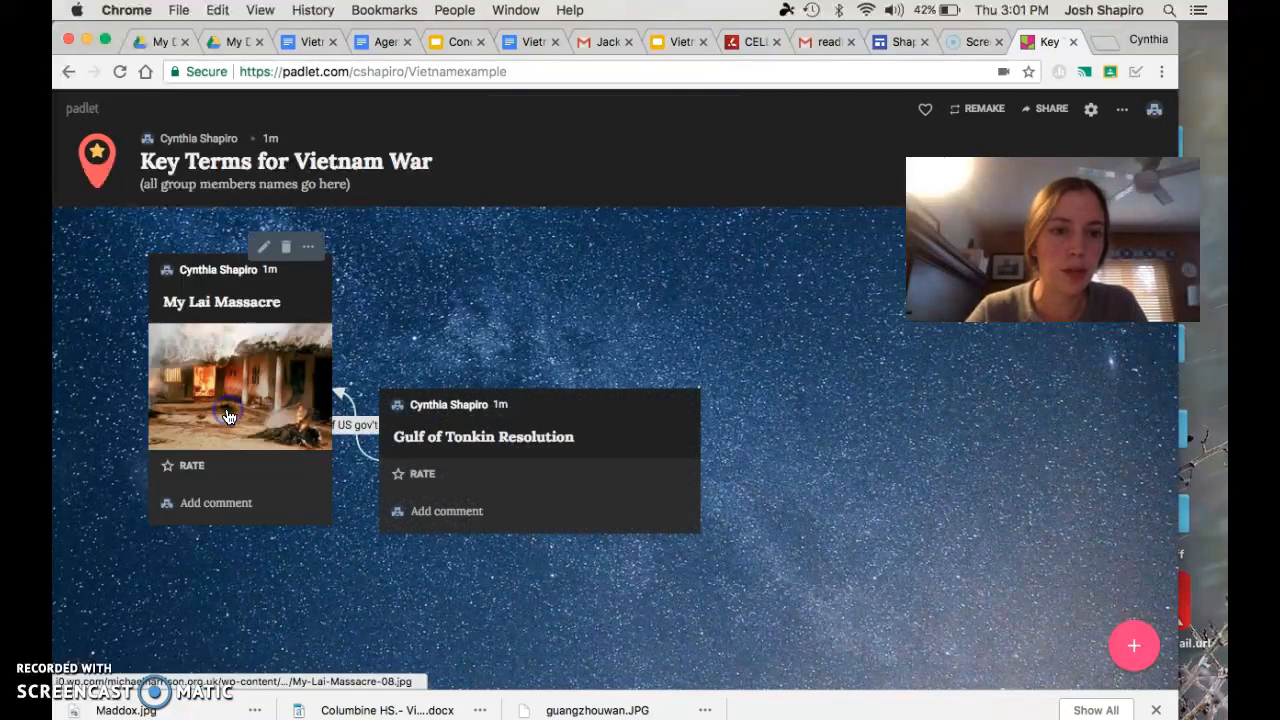
left_click_drag(545, 407, 717, 429)
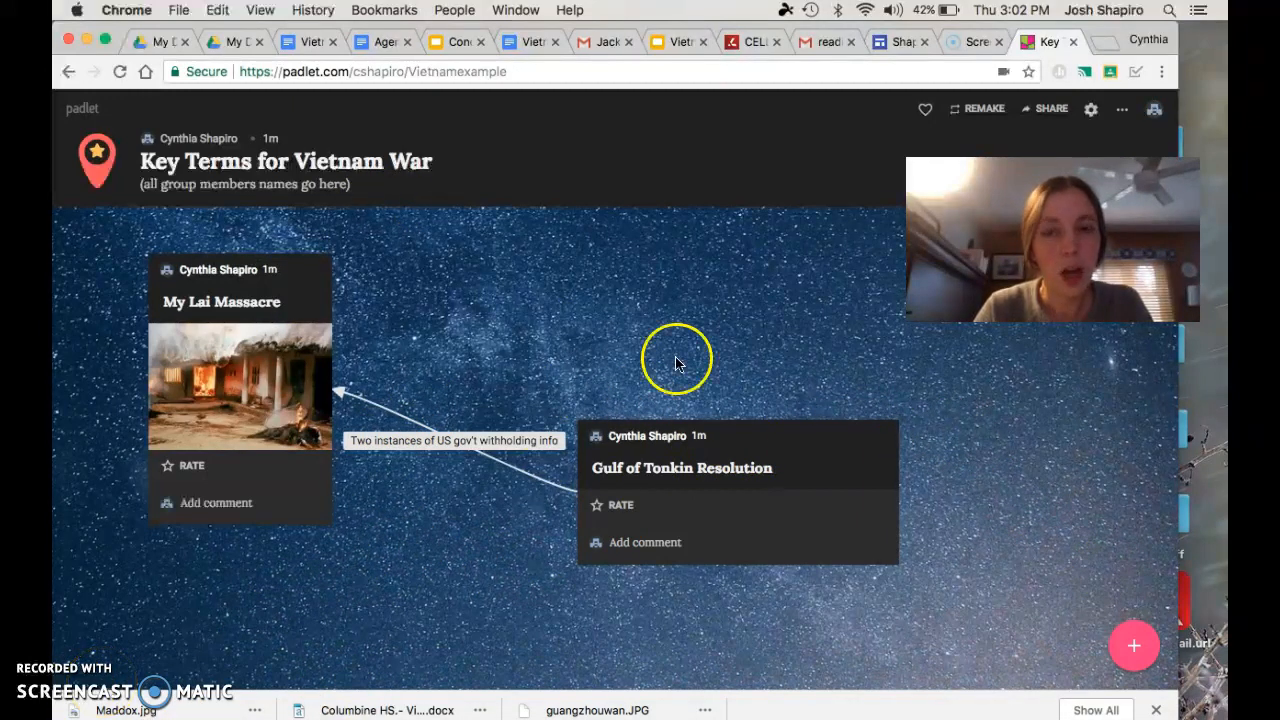
Copy the link to this padlet from its share options and close them
left_click(1124, 115)
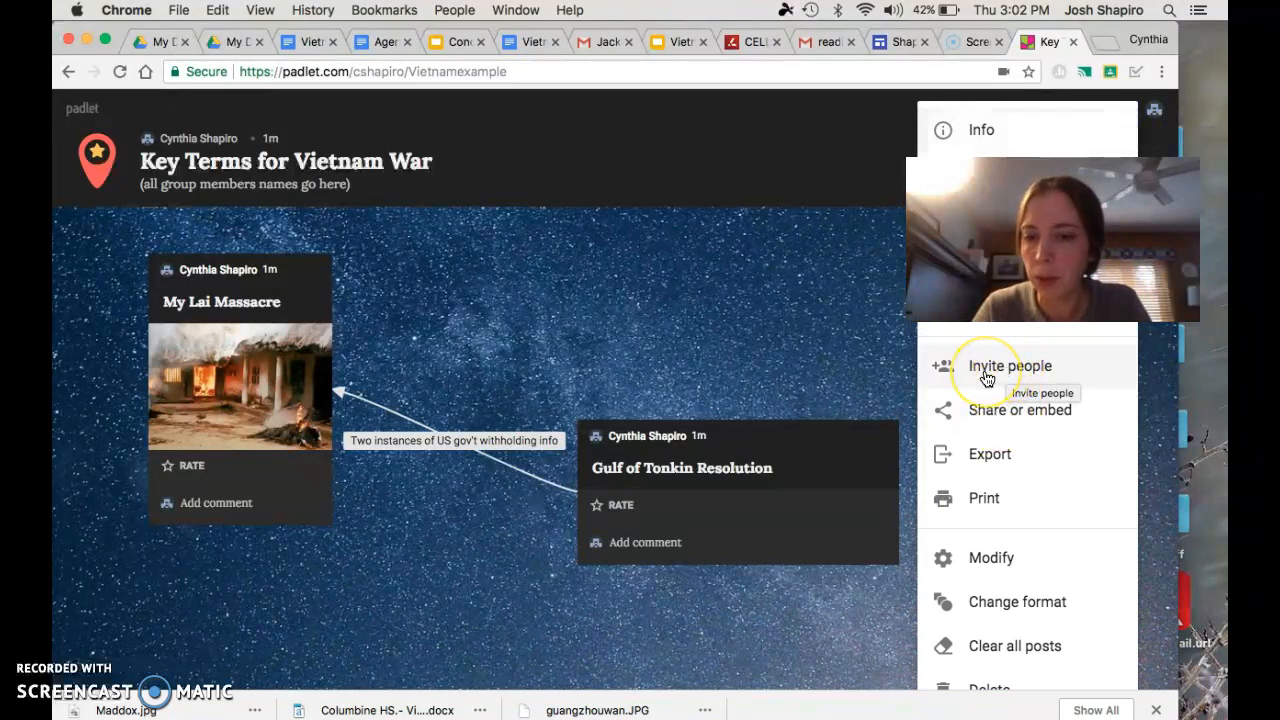
left_click(814, 363)
left_click(1122, 118)
left_click(1124, 112)
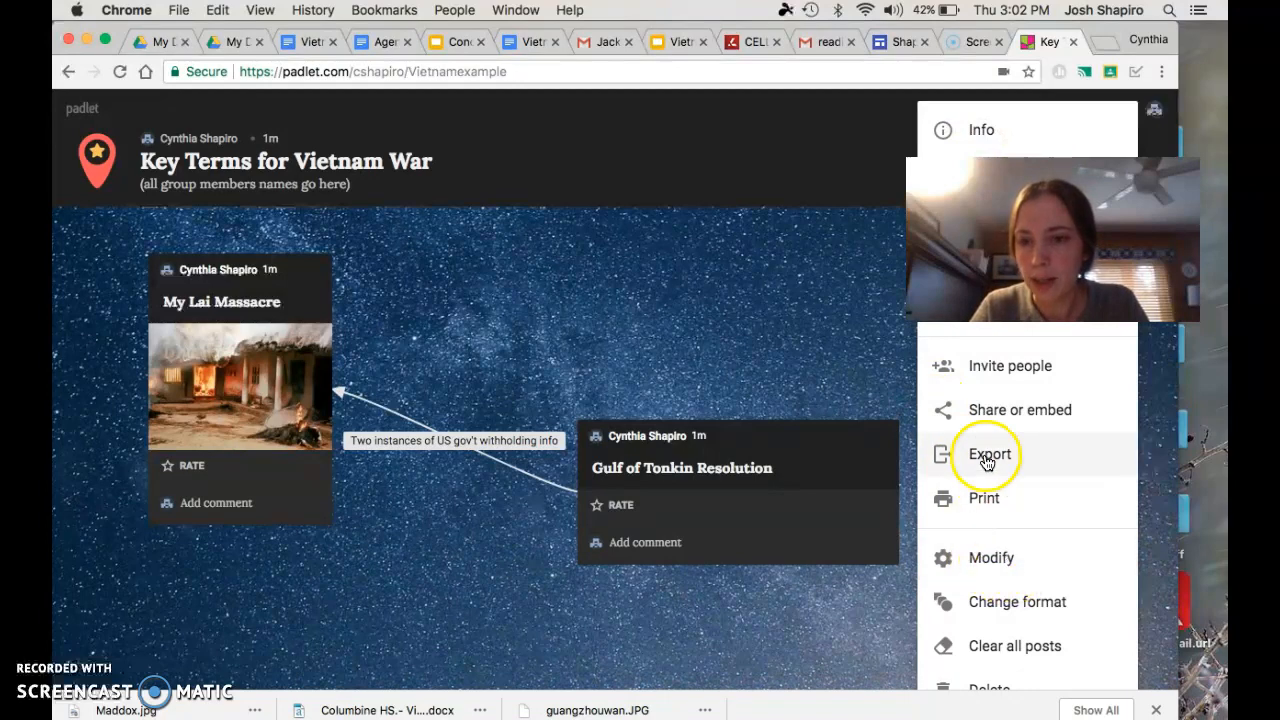
left_click(991, 421)
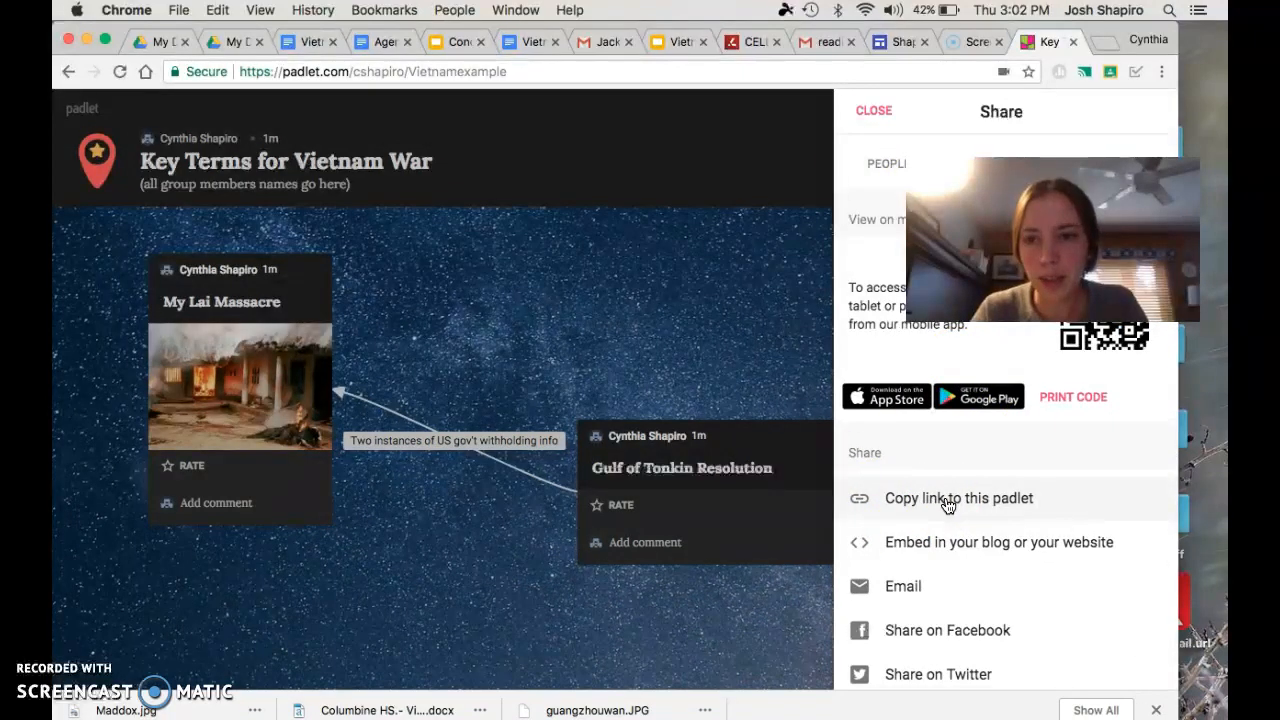
left_click(948, 506)
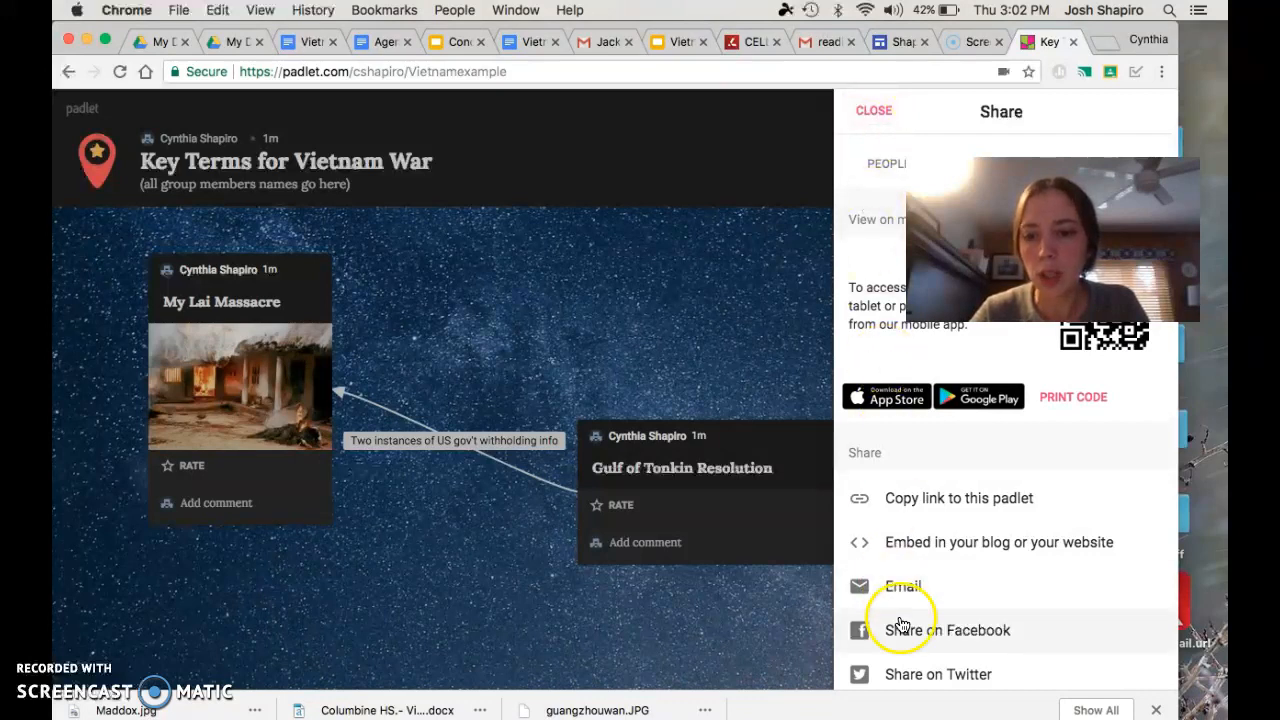
left_click(875, 108)
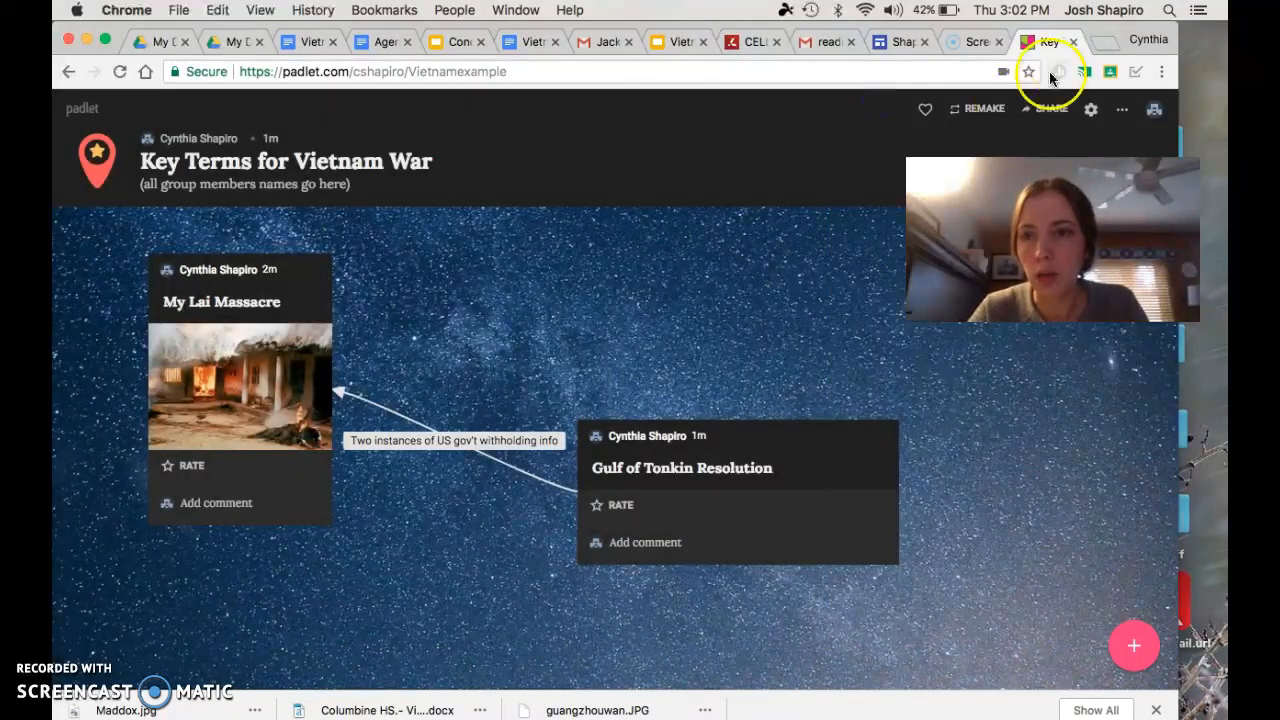
Try to invite a contributor to the padlet by entering their school email address, and dismiss the sharing settings without adding anyone
left_click(1122, 113)
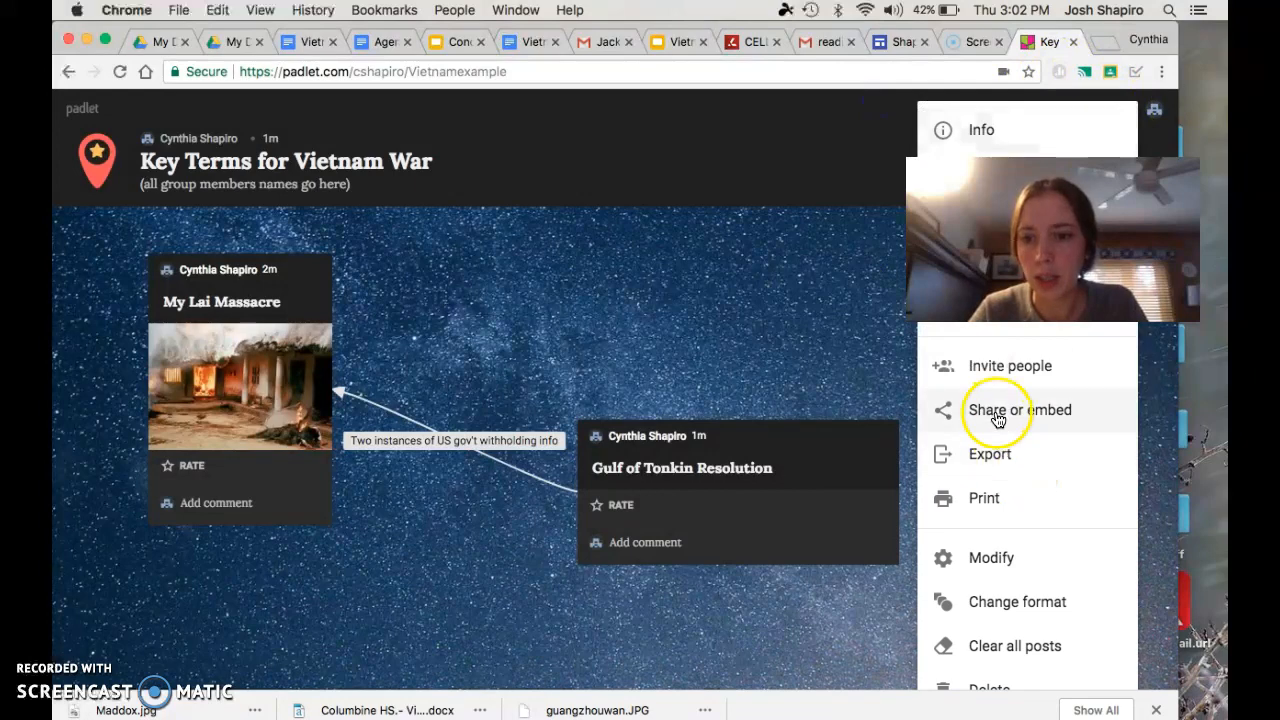
left_click(1014, 380)
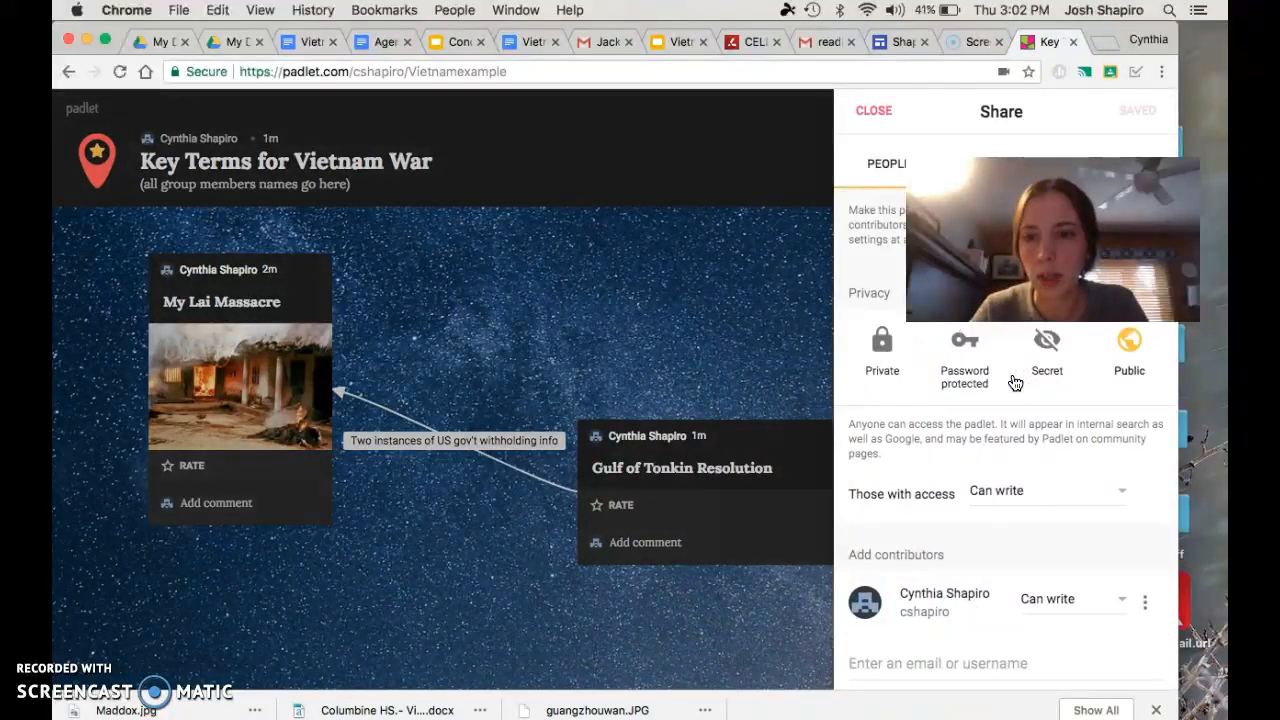
left_click(912, 672)
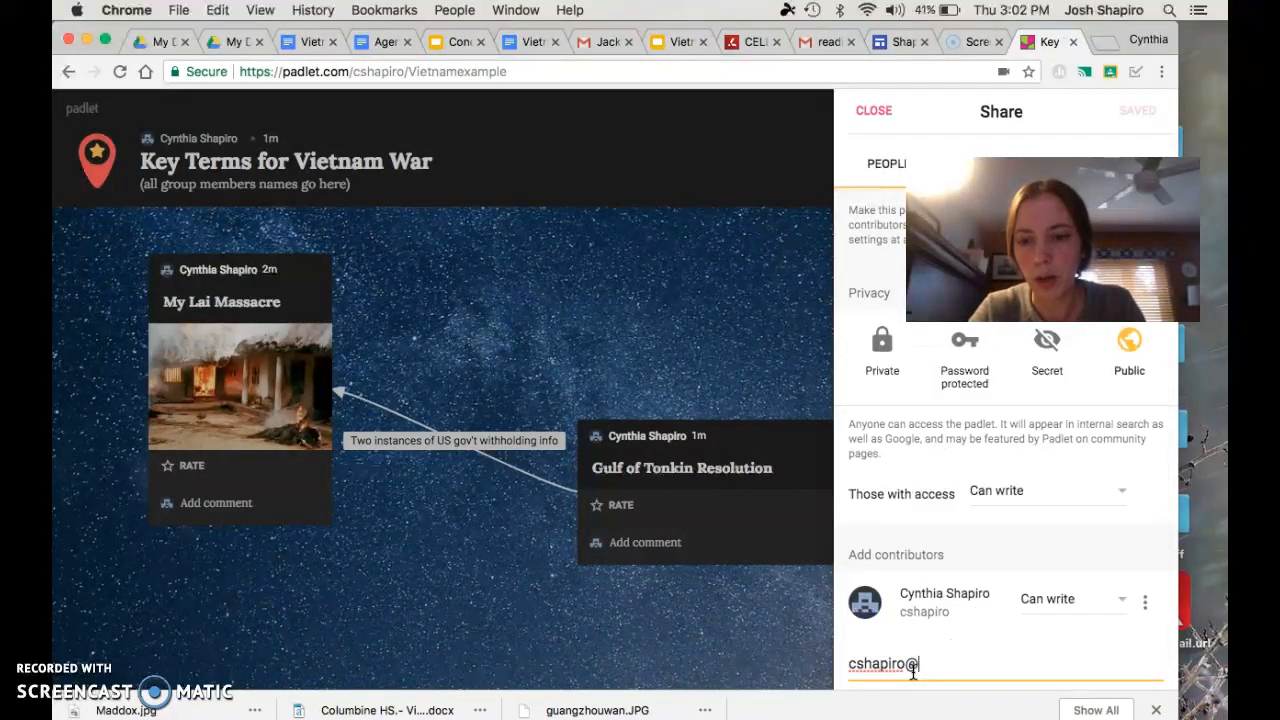
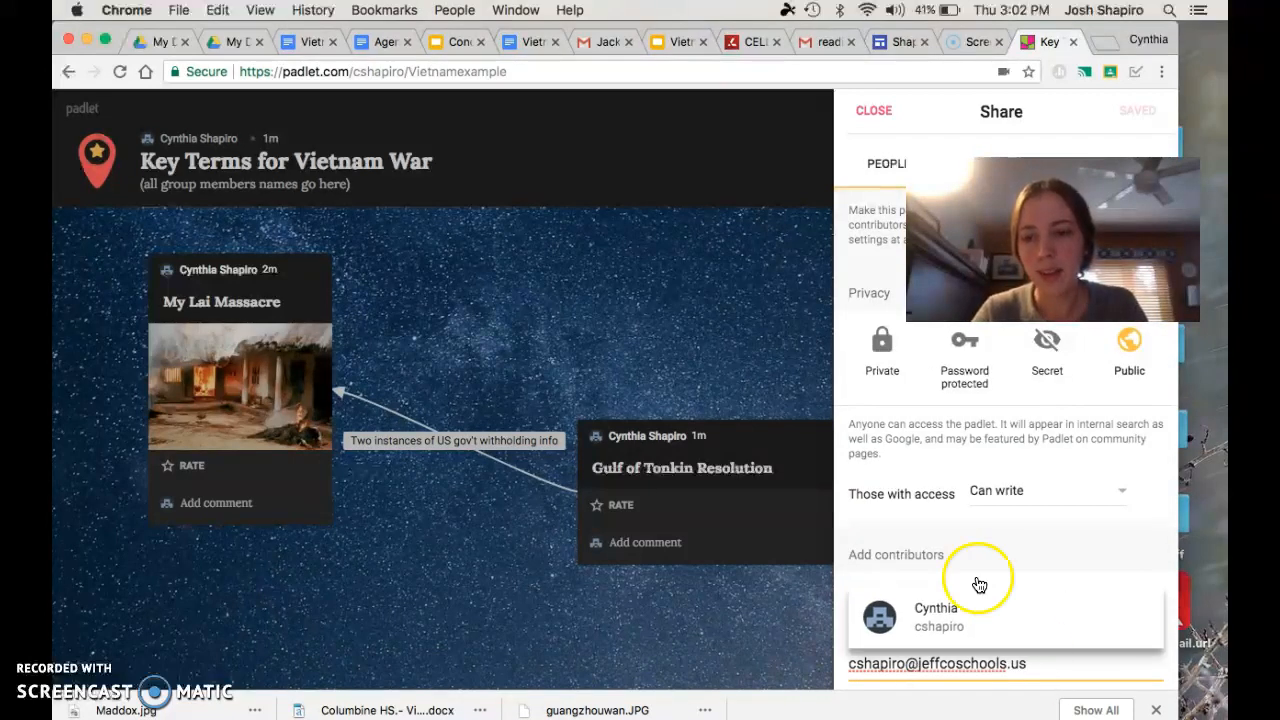
left_click(736, 294)
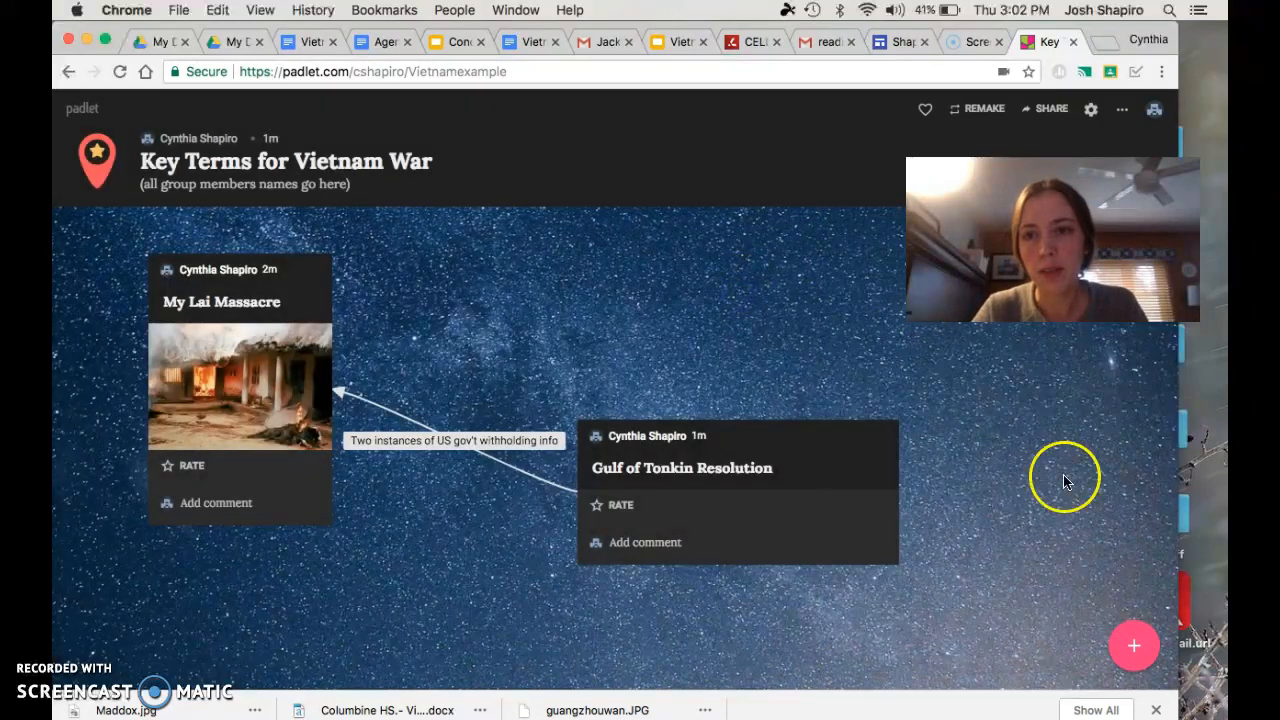